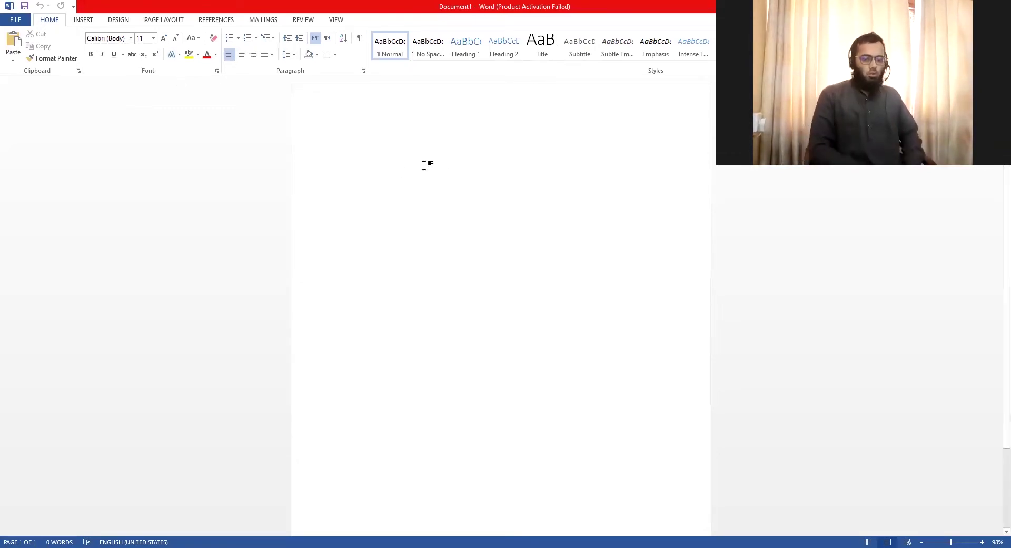
- Make the paragraph right-to-left and type the Urdu title 'مائکروسوفٹ ورڈ کورس ،جامعۃالشیخ یحیٰی المدنی'
left_click(327, 38)
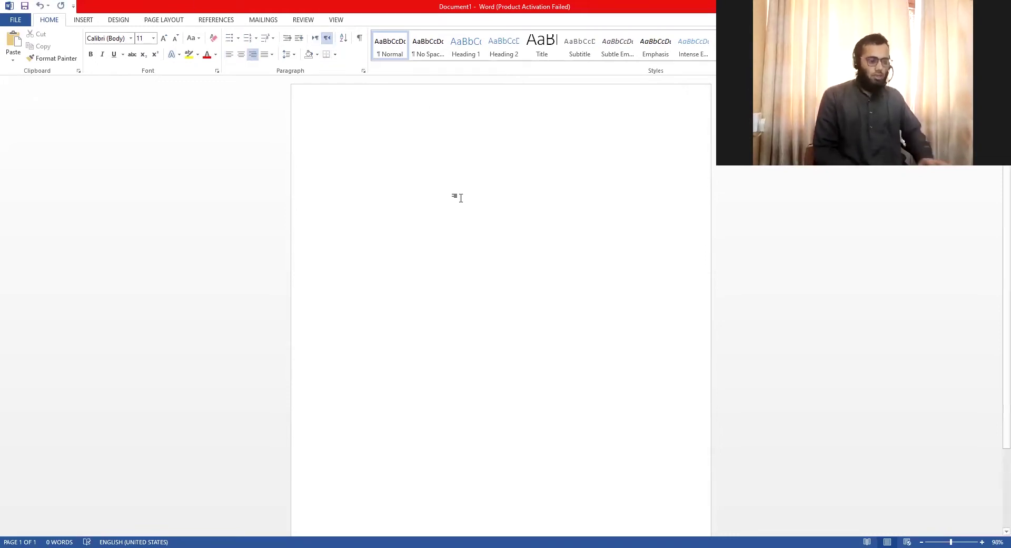
type("مائکروسوفٹ ورڈ کورس")
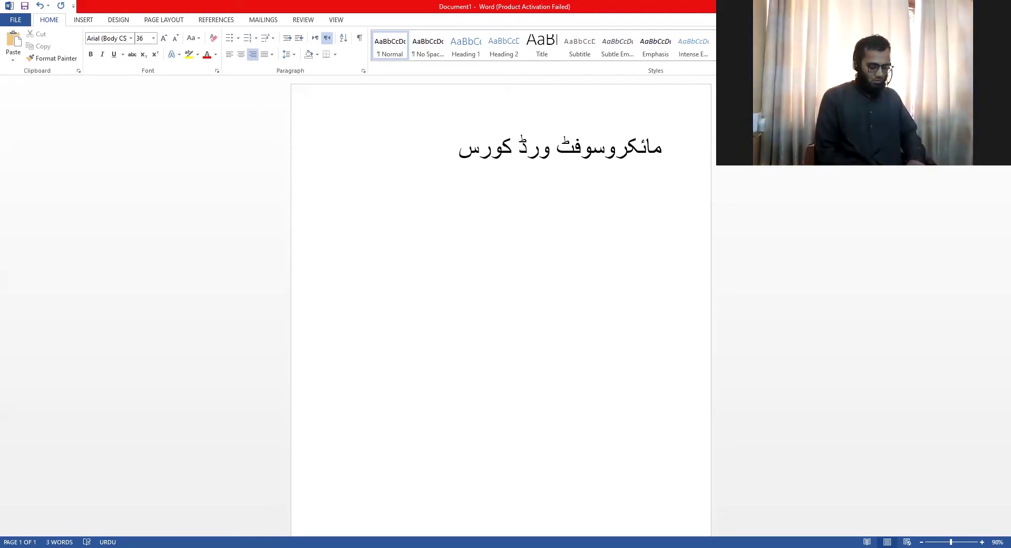
type(" ،جامعہ")
key("BackSpace")
type("ۃا")
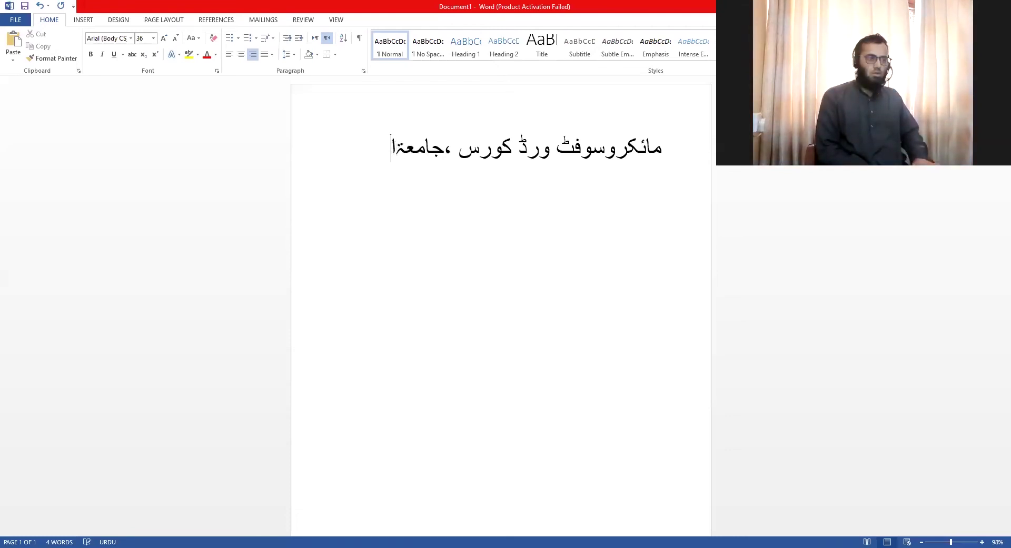
type("لشیخ یحیٰی المدنی")
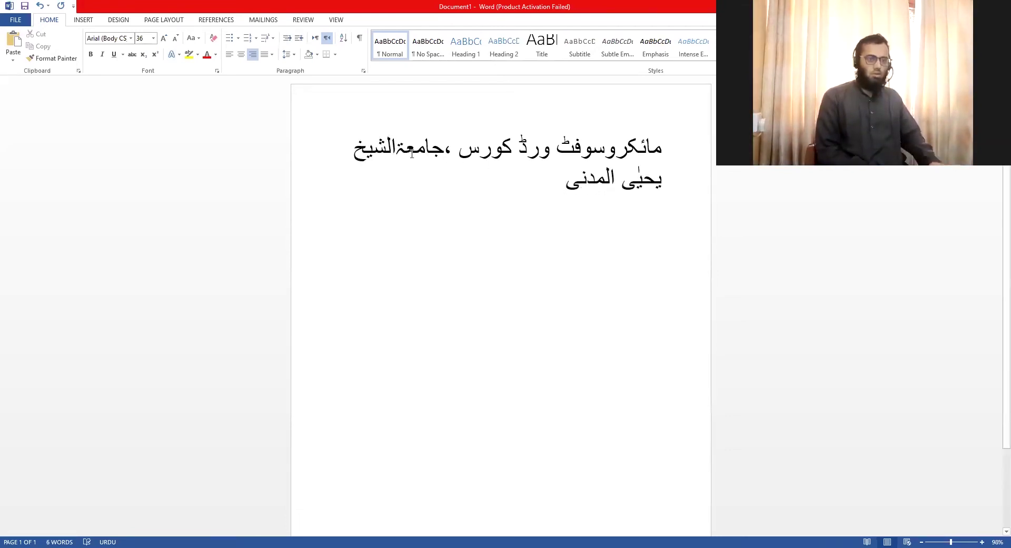
- Select both lines of the Urdu title
key("ctrl+a")
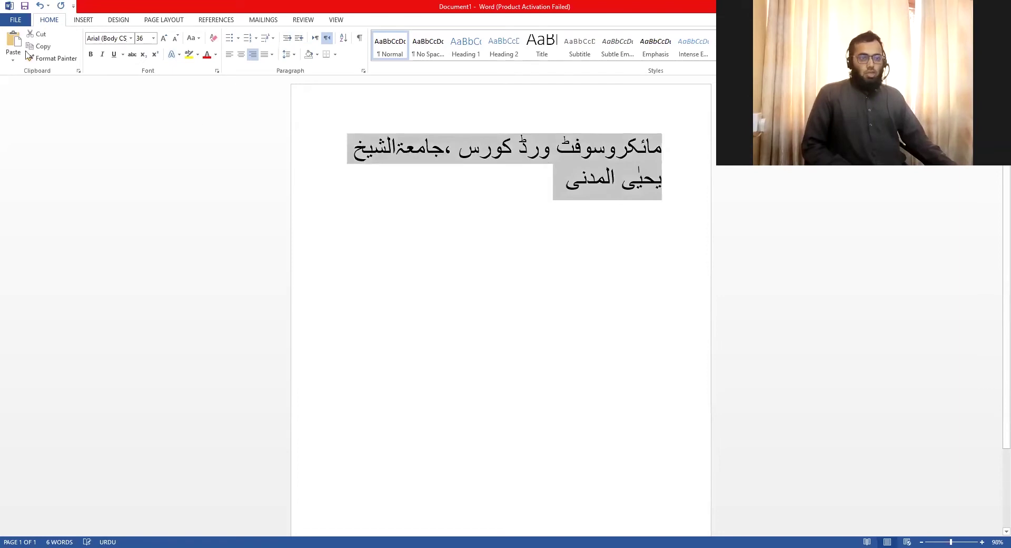
left_click(491, 212)
left_click_drag(549, 191, 686, 154)
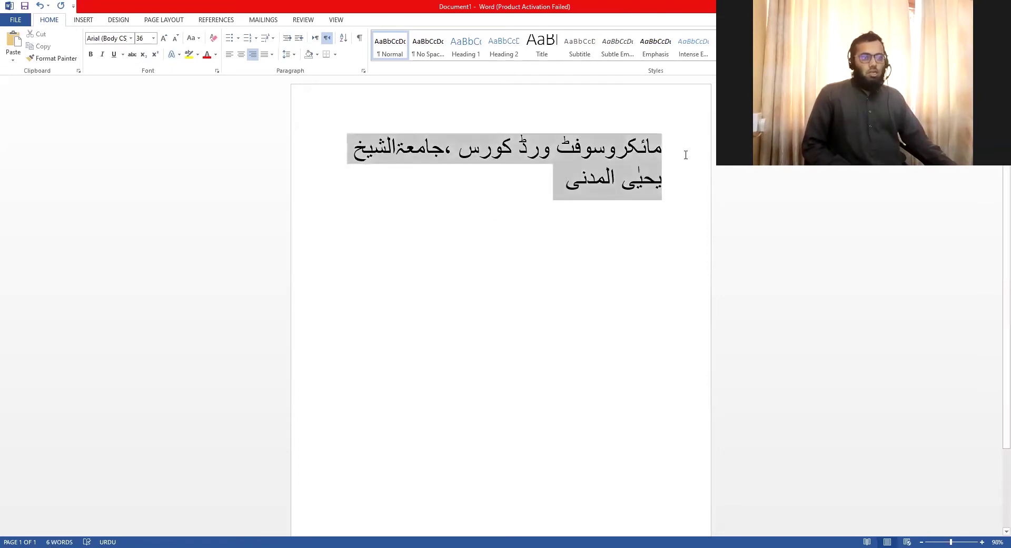
left_click(564, 200)
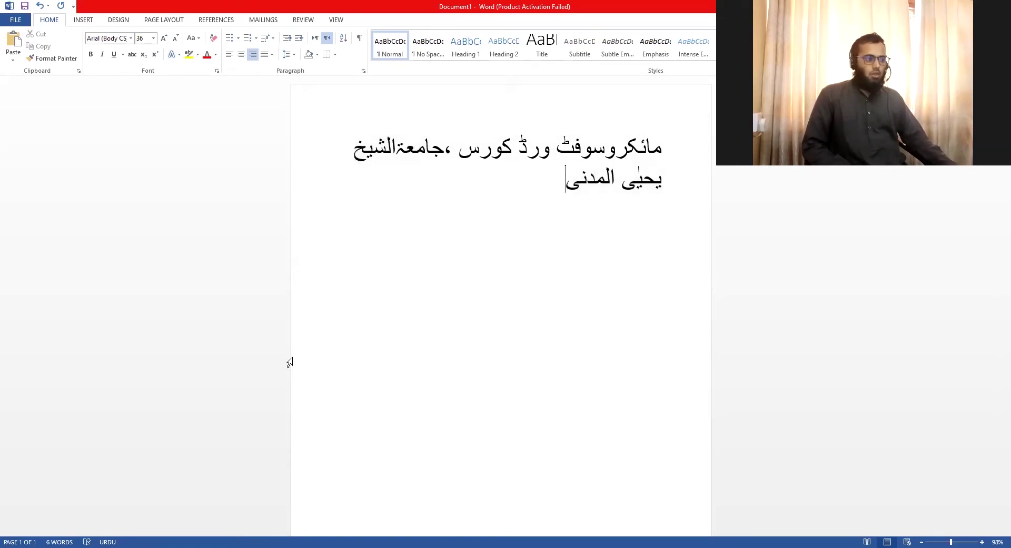
left_click_drag(565, 182, 679, 154)
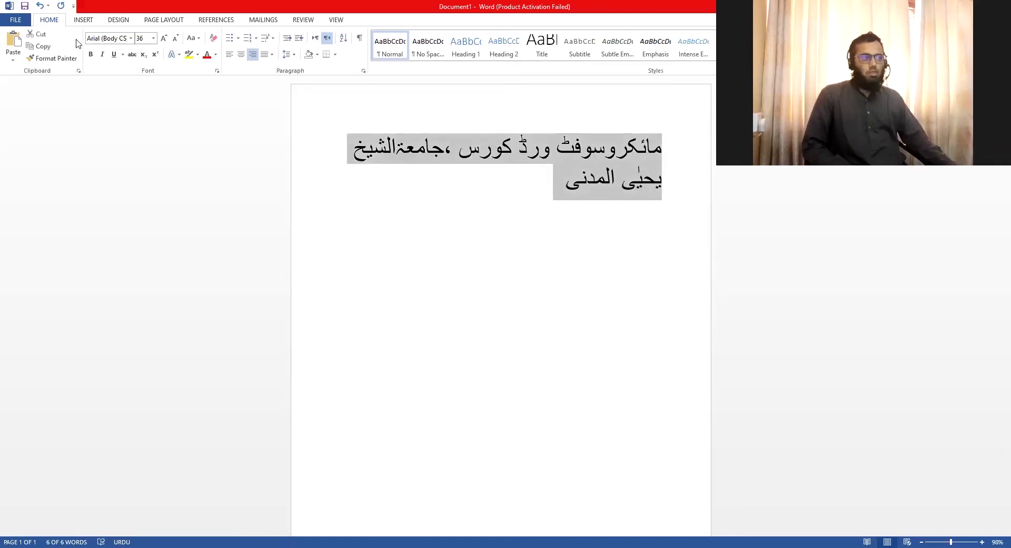
- Set the title in Jameel Noori Nastaleeq at 36 pt, after briefly trying 4MUHAMMADI TYPING and 48 pt
left_click(131, 38)
left_click(205, 168)
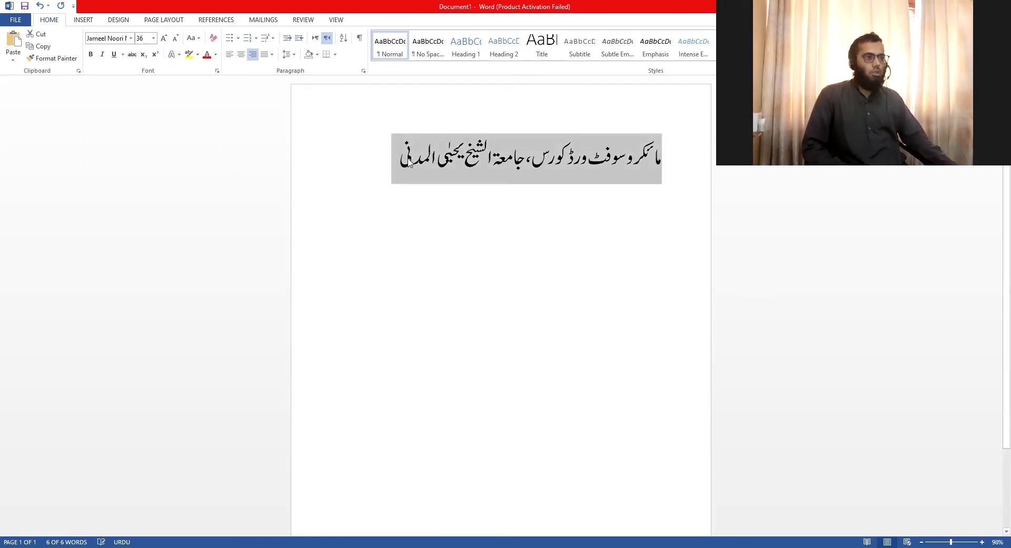
left_click(131, 39)
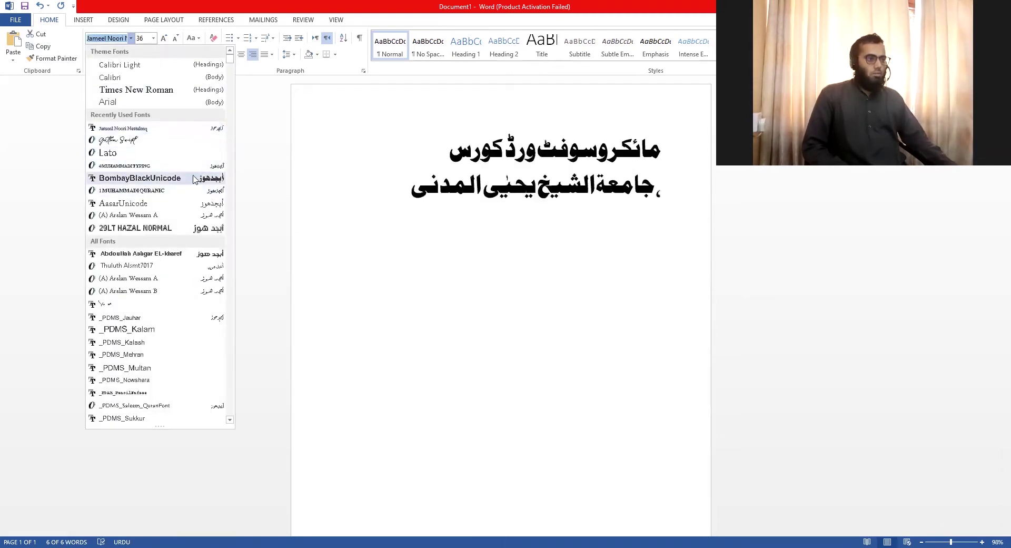
left_click(192, 168)
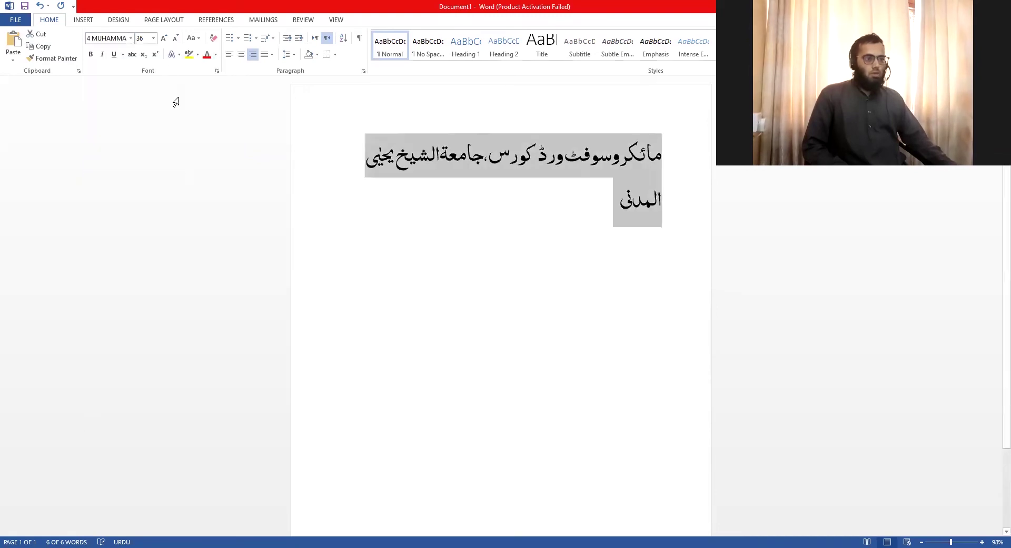
left_click(131, 39)
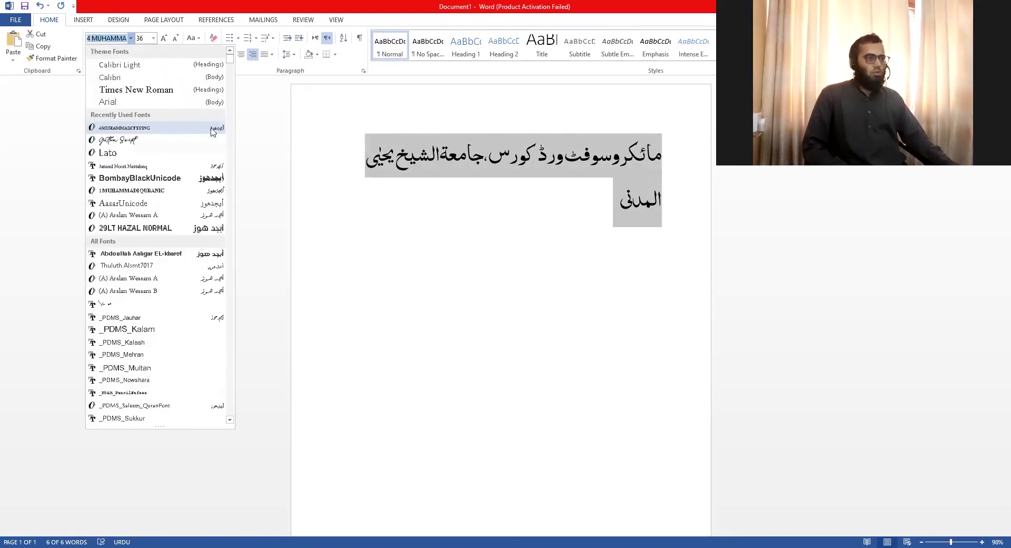
left_click(210, 167)
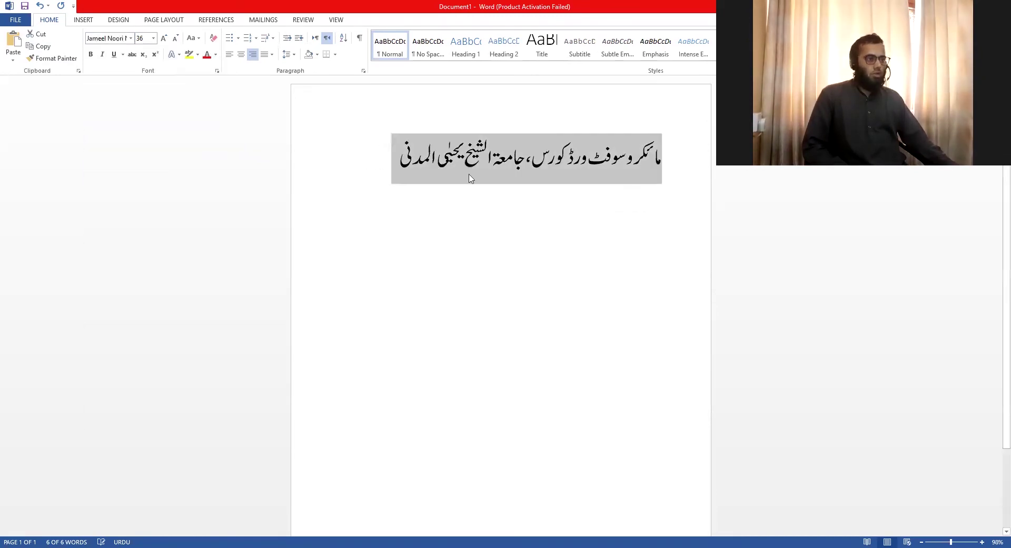
left_click(163, 38)
left_click(176, 39)
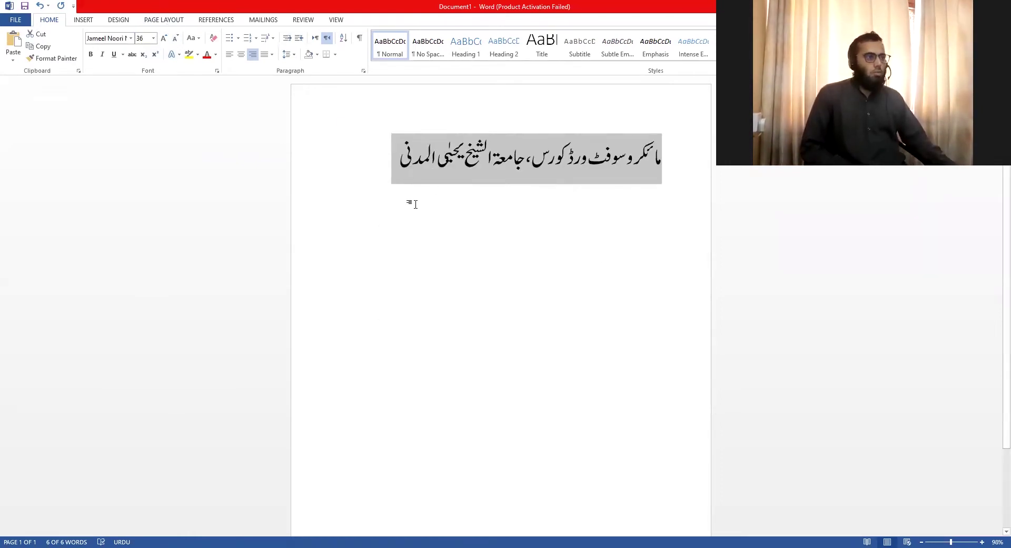
- Delete the stray mark in the title and select the whole title line
left_click(447, 155)
key("BackSpace")
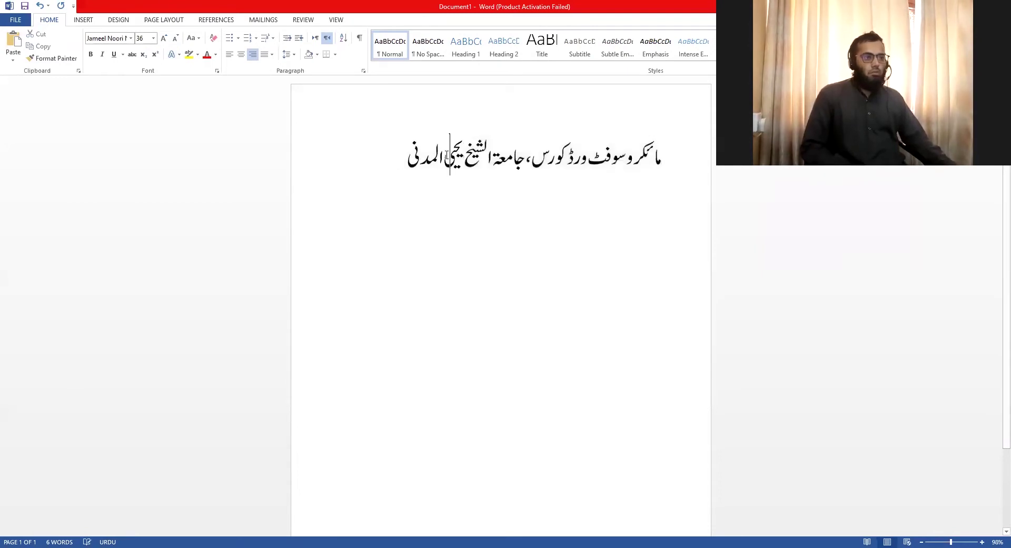
left_click(342, 154)
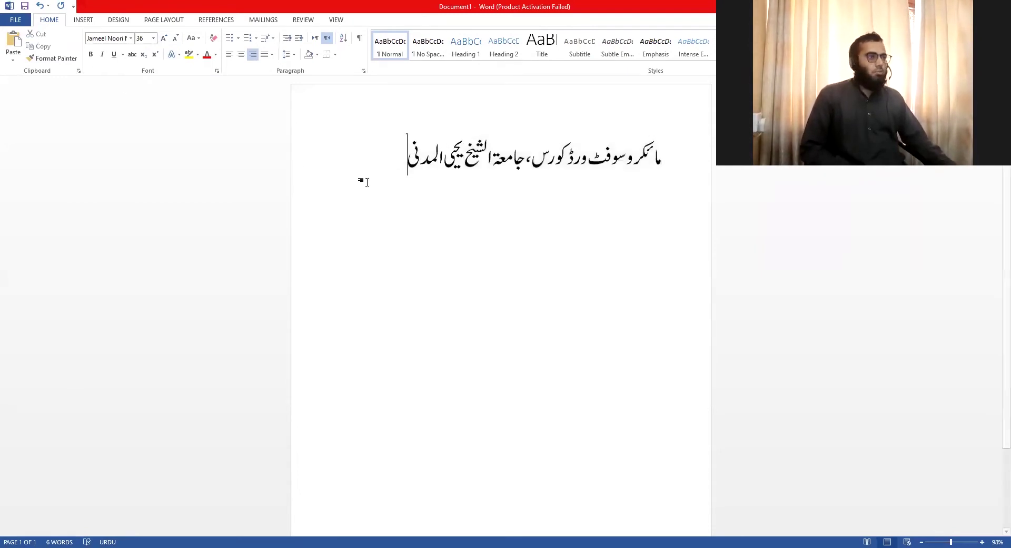
key("ctrl+a")
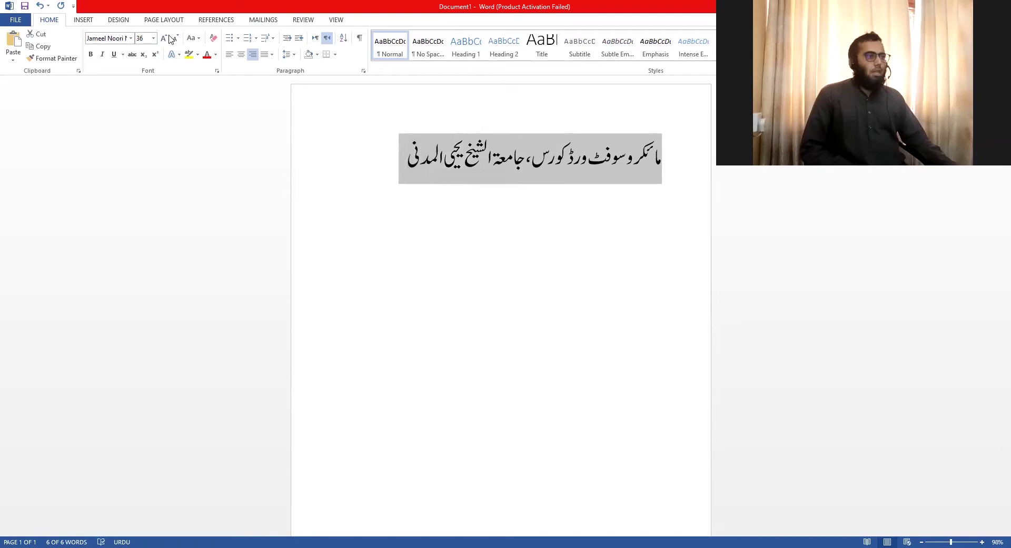
- Zoom the page view in to 212%
left_click(959, 541)
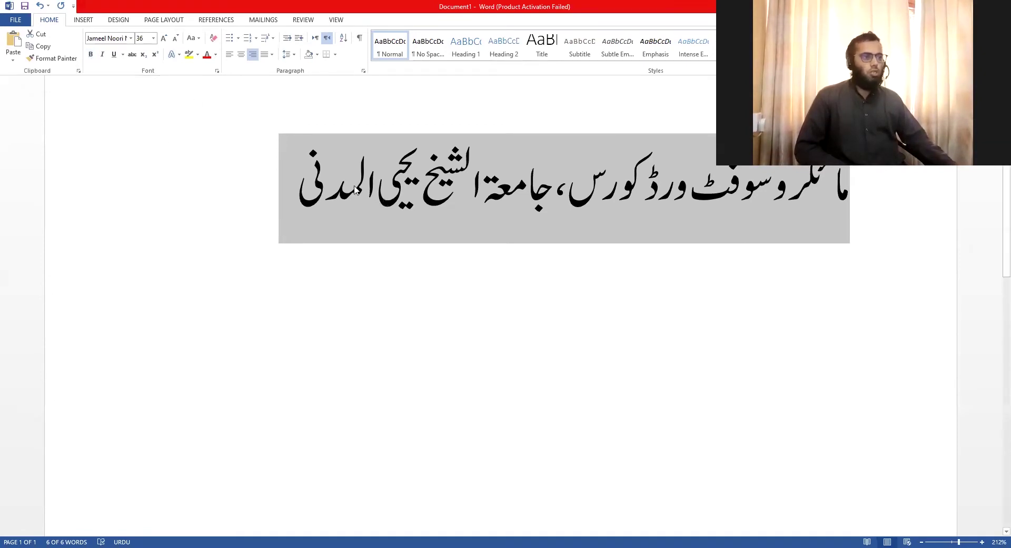
- Bold the Urdu title and paste a copy of it on a new line below
left_click(90, 55)
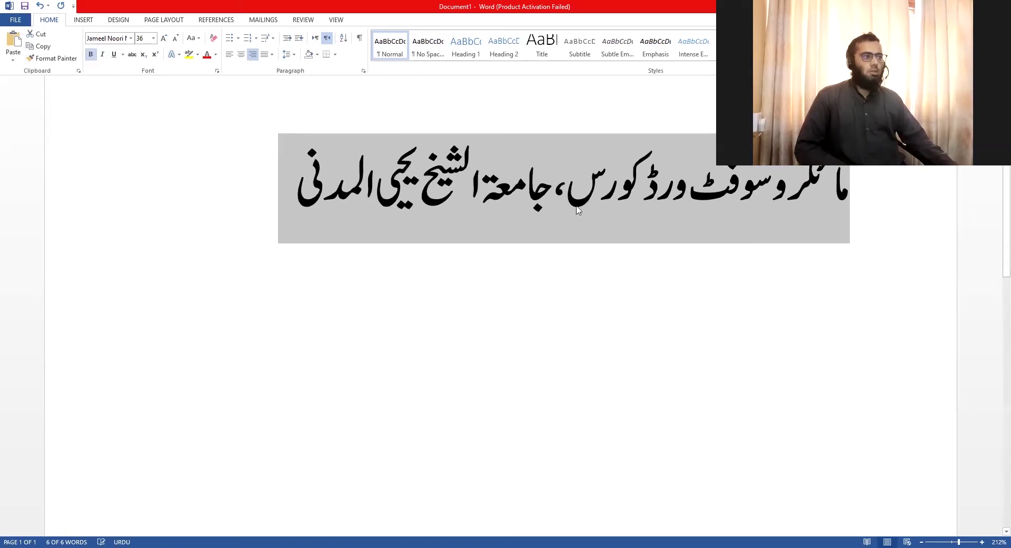
left_click(550, 180)
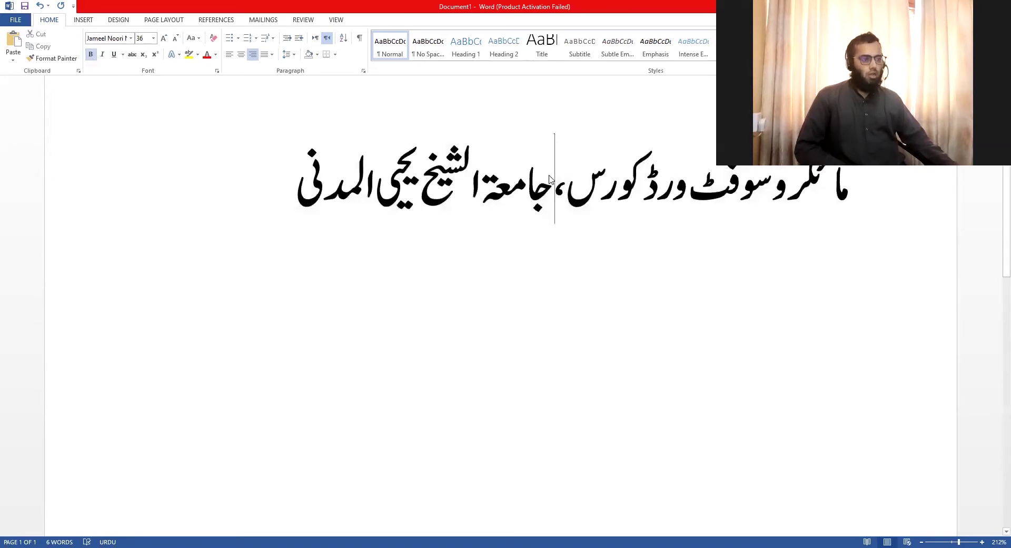
triple_click(549, 179)
left_click(278, 181)
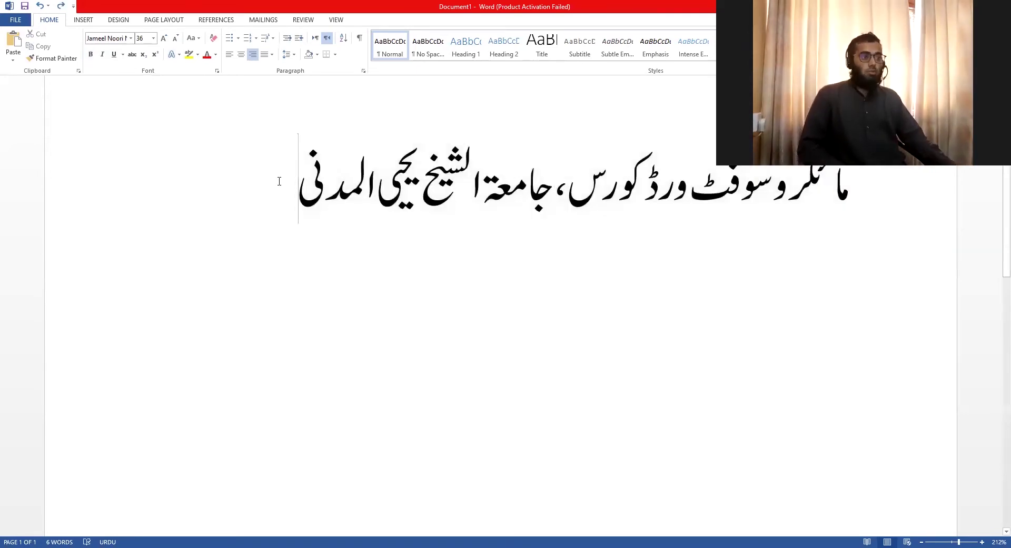
left_click(912, 189)
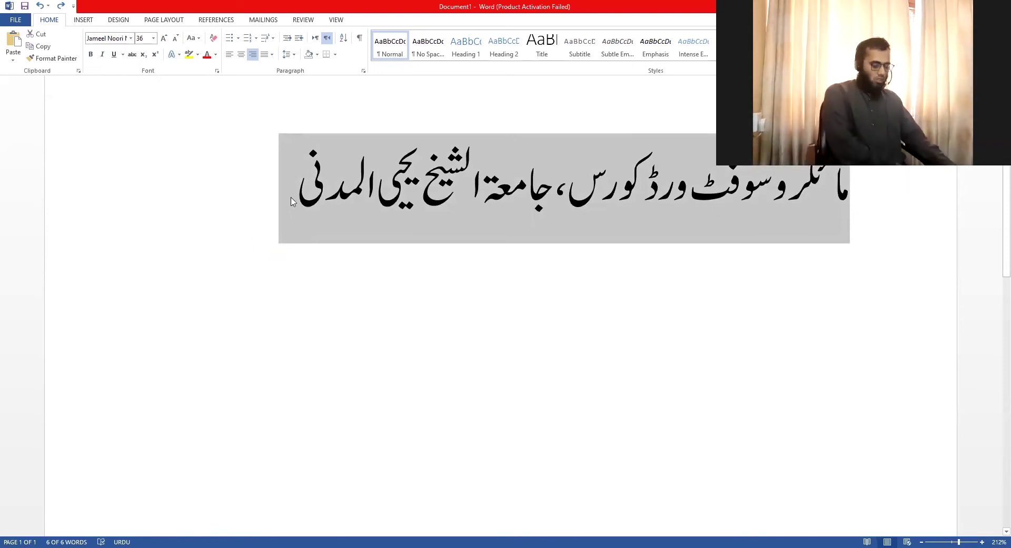
key("ctrl+c")
left_click(291, 201)
key("Return")
key("ctrl+v")
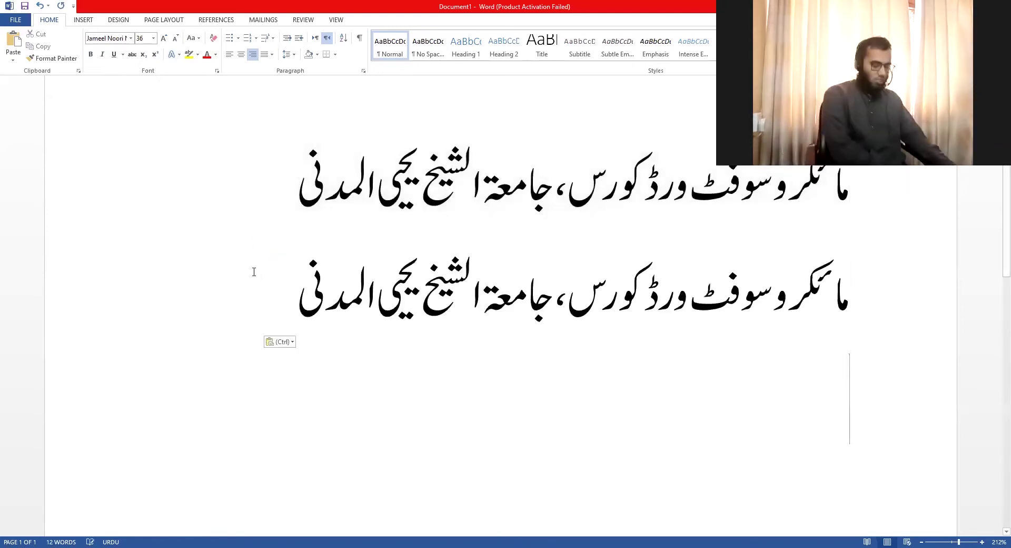
- Make the first Urdu title line bold
left_click(454, 185)
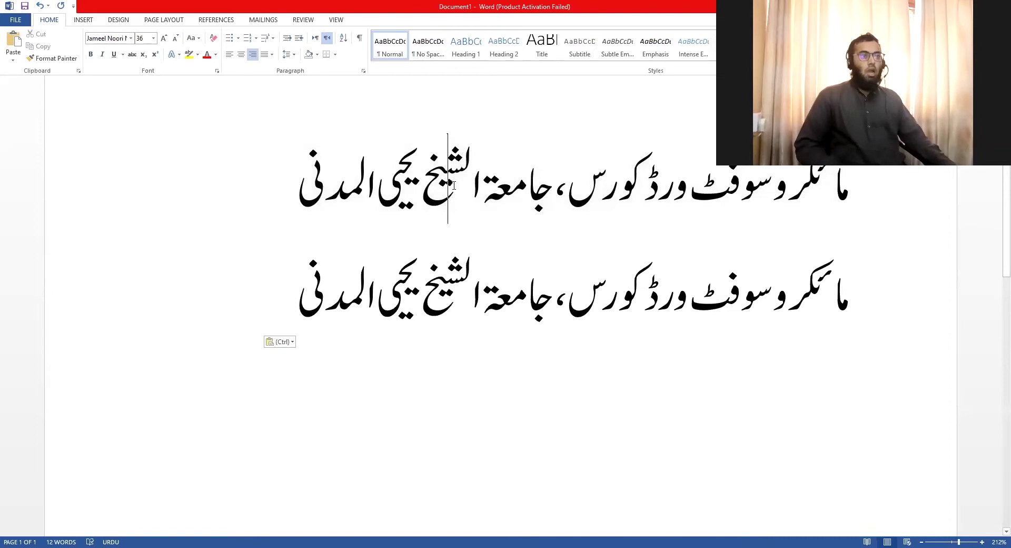
triple_click(454, 185)
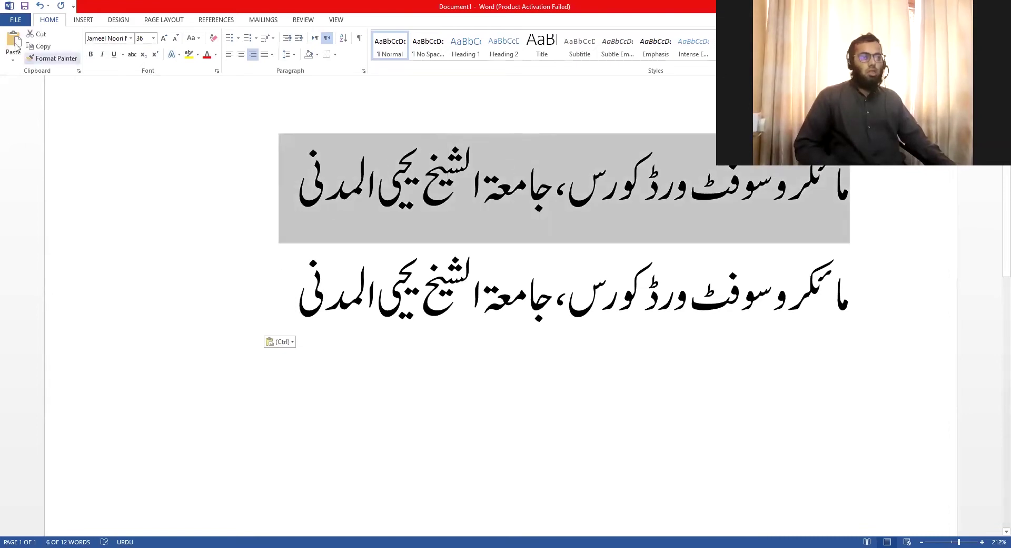
left_click(90, 55)
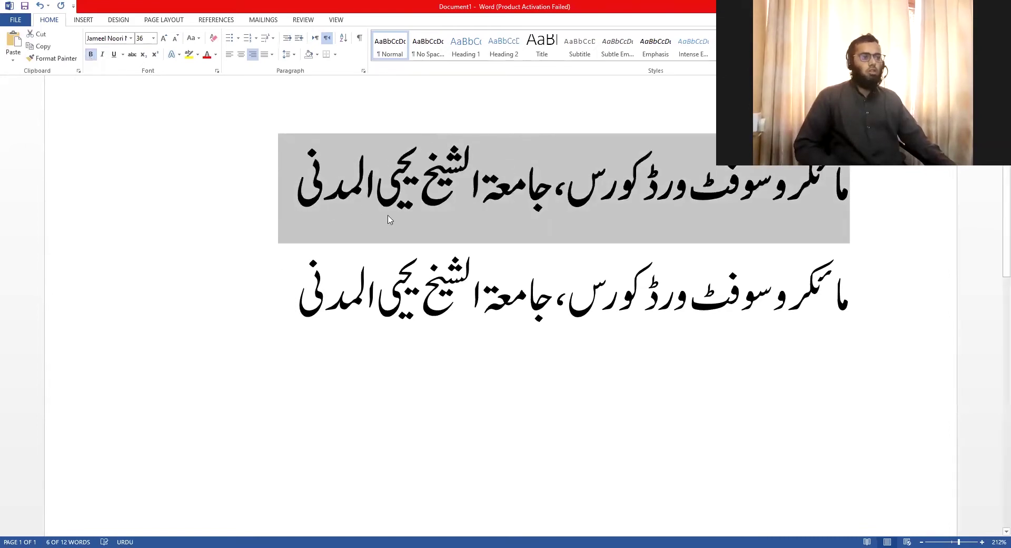
left_click(438, 220)
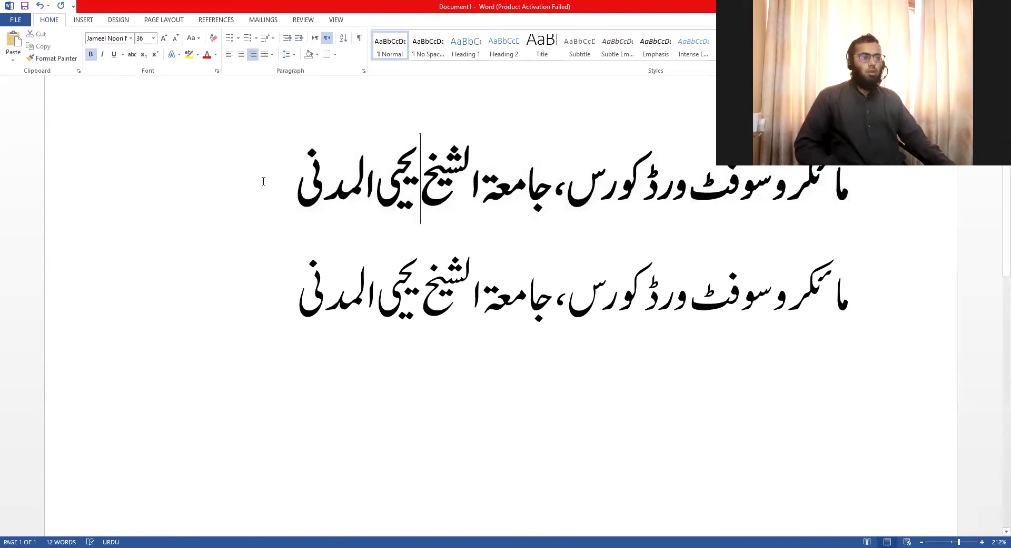
left_click_drag(261, 183, 872, 194)
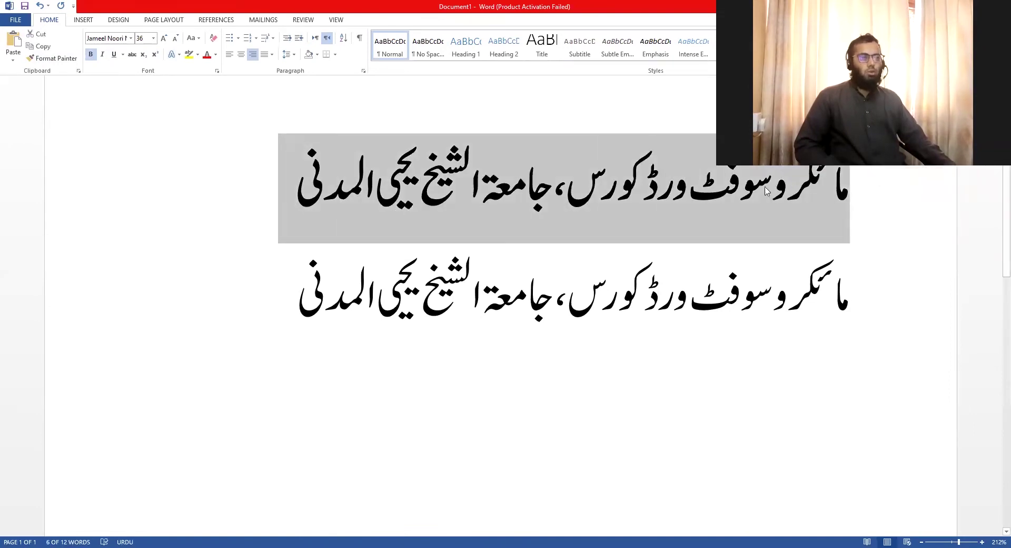
- Select the second Urdu line and set its size to 28 pt
left_click(674, 291)
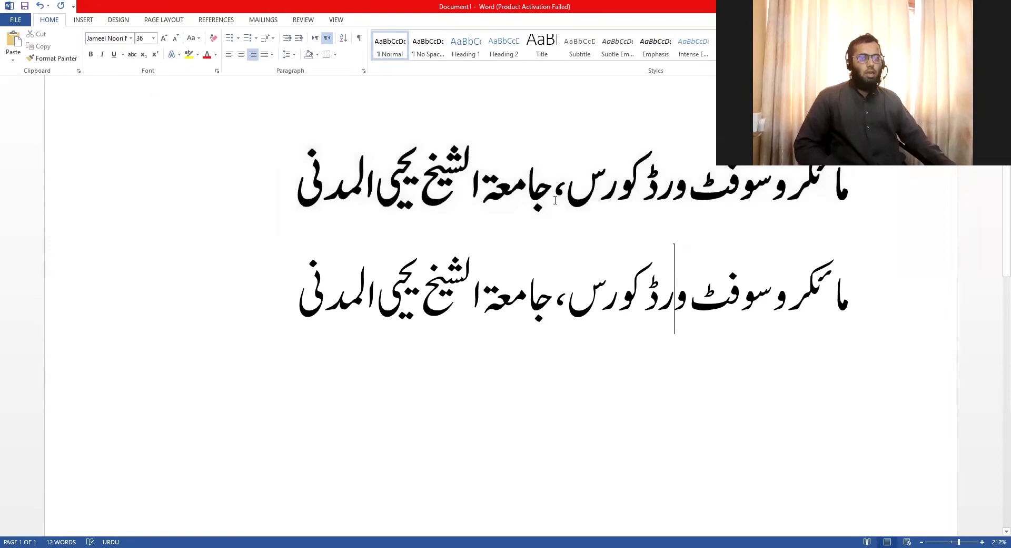
left_click(541, 308)
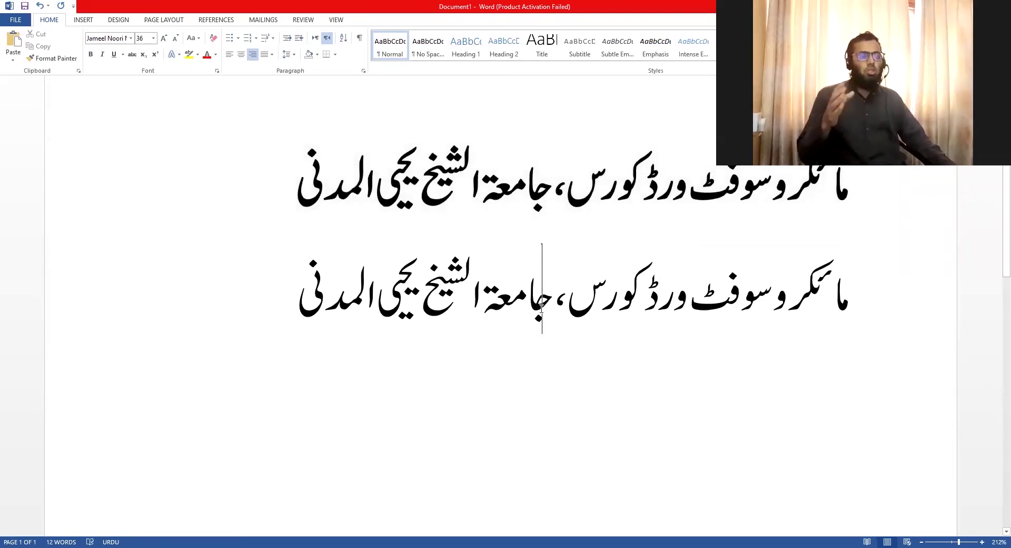
triple_click(280, 287)
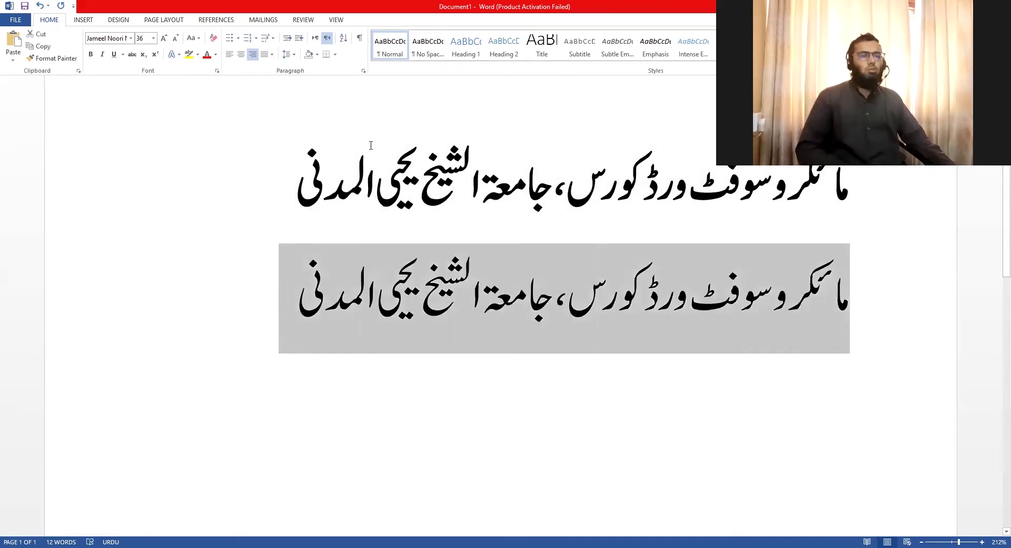
left_click(175, 38)
left_click(321, 223)
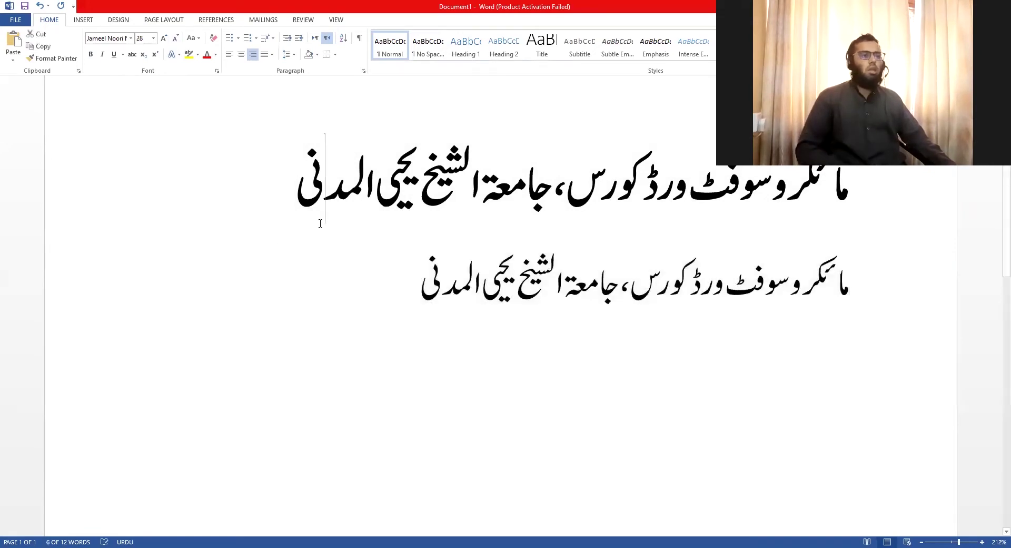
left_click_drag(269, 181, 864, 197)
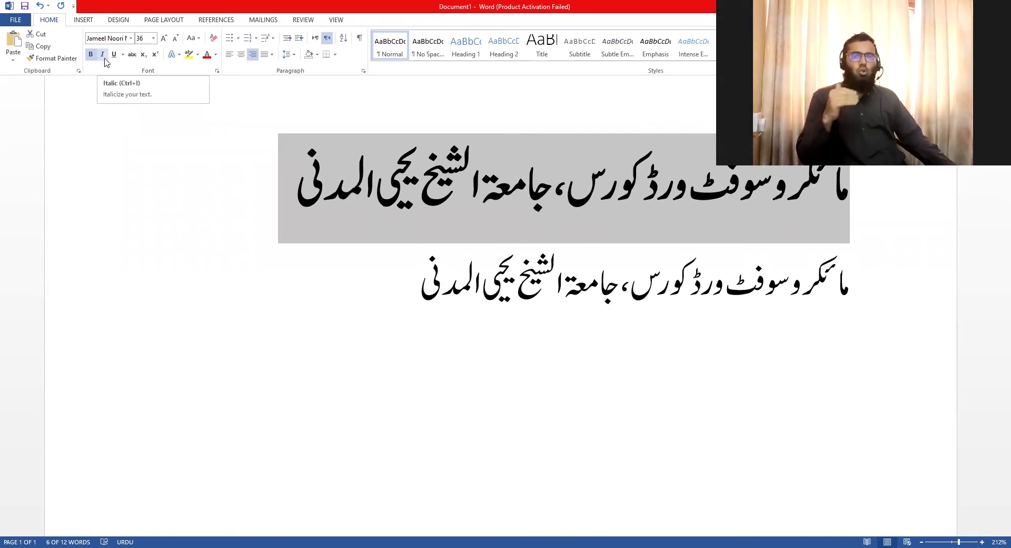
left_click(103, 55)
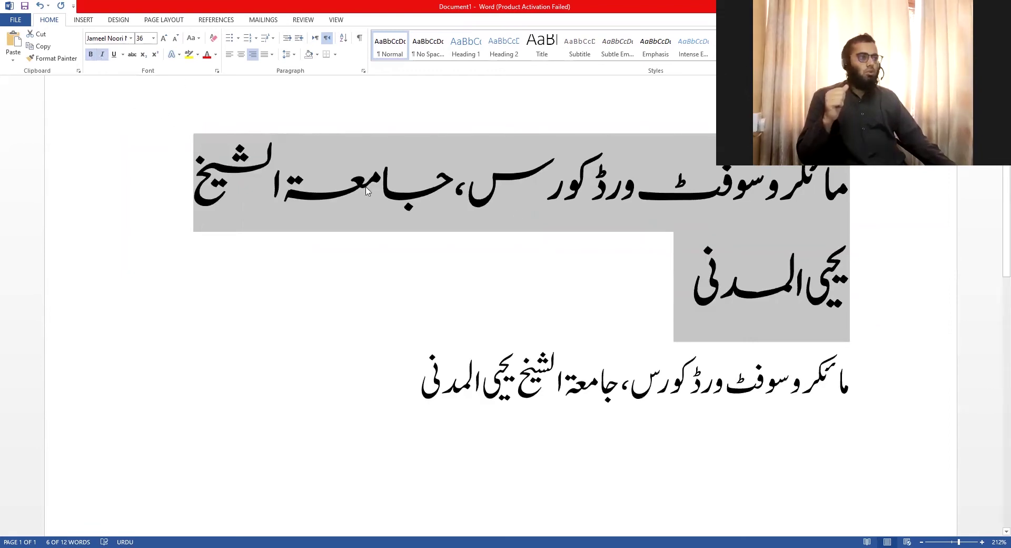
left_click(103, 54)
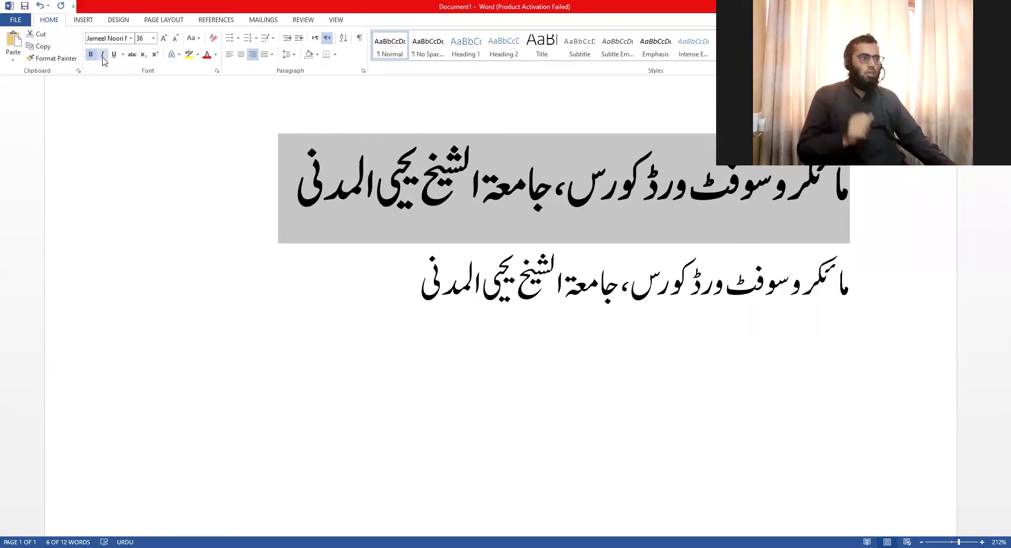
left_click_drag(377, 284, 895, 282)
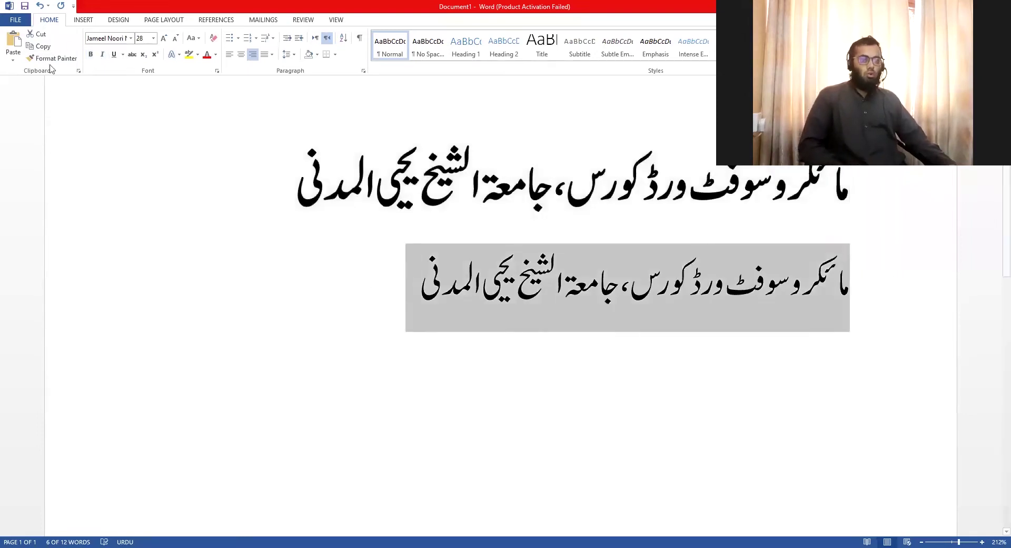
- Set the second line in Aasar Unicode italic, then select the heading line
left_click(131, 39)
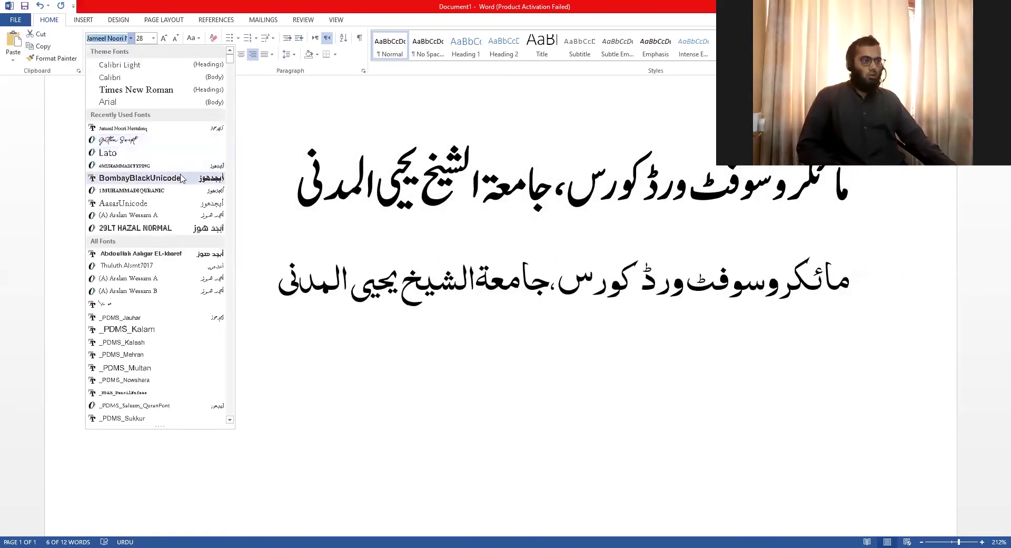
left_click(193, 204)
left_click(104, 55)
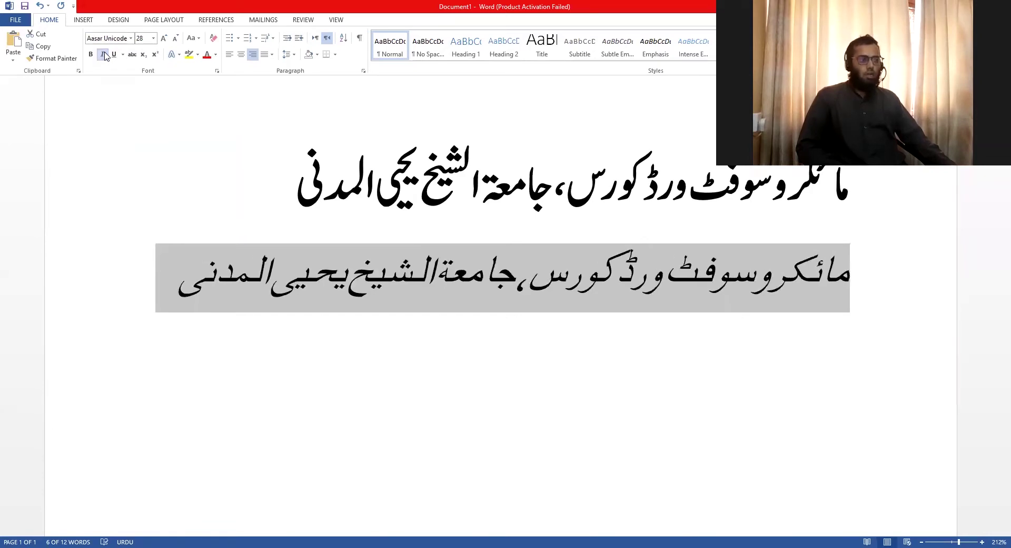
left_click(104, 54)
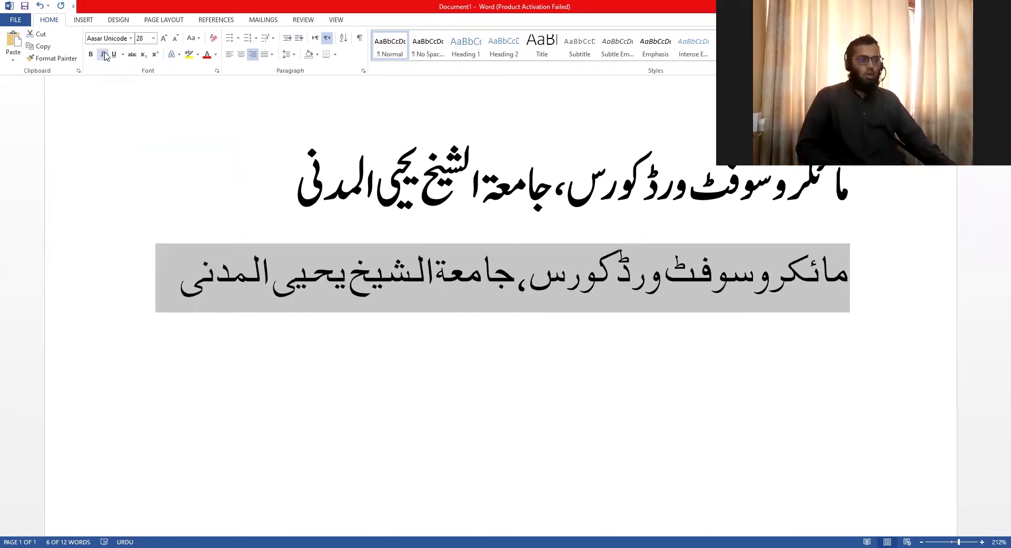
left_click(104, 53)
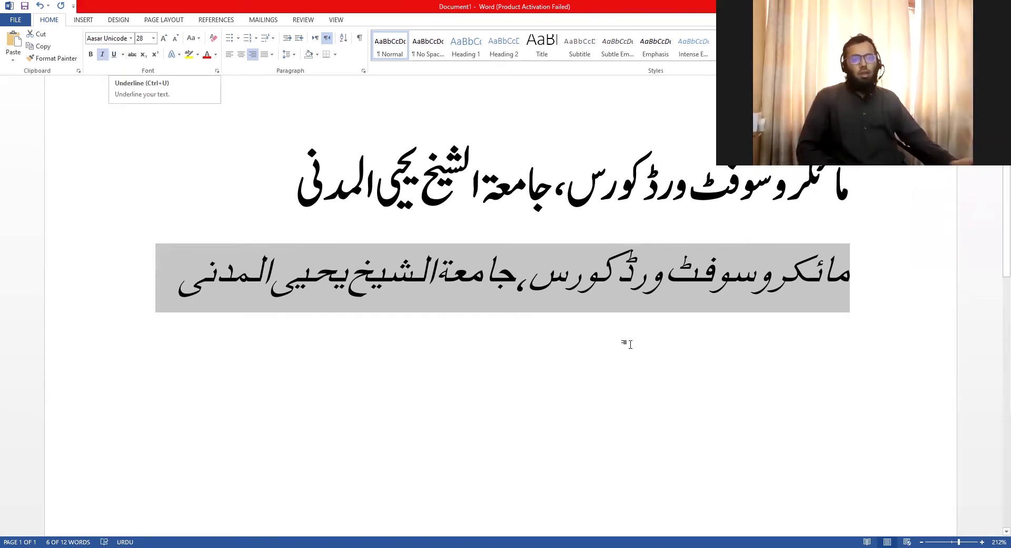
left_click(886, 271)
left_click_drag(851, 183, 289, 174)
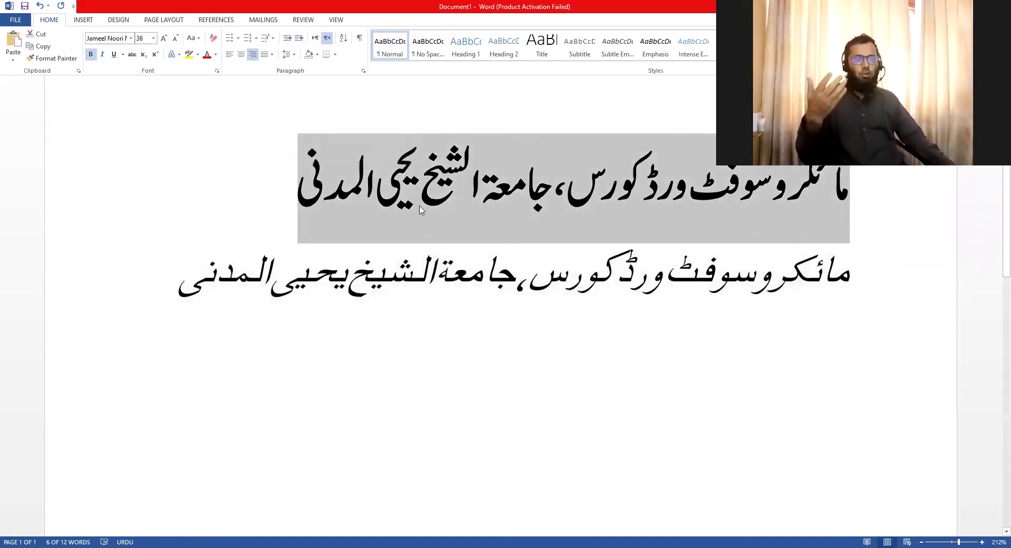
left_click(274, 183)
left_click_drag(274, 184, 896, 213)
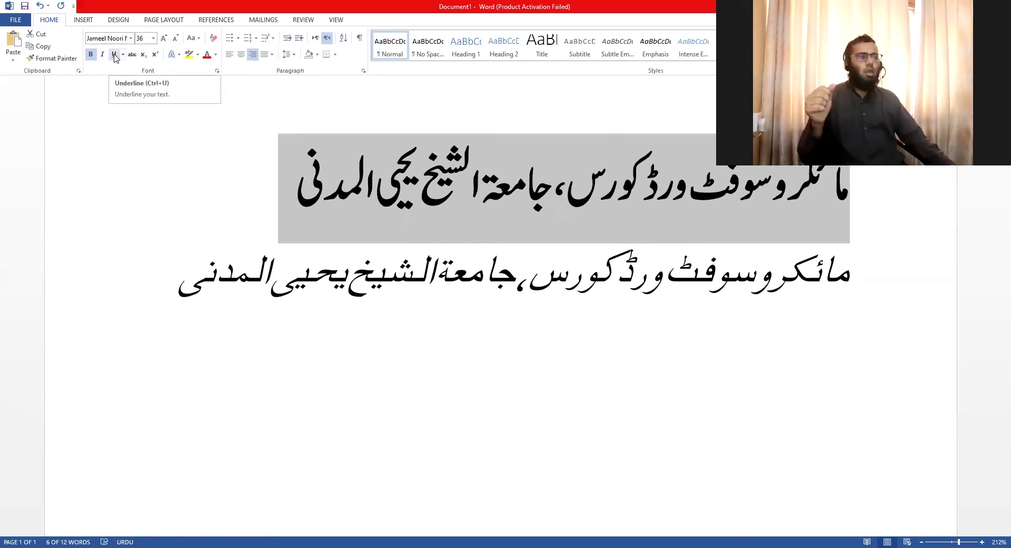
left_click(115, 54)
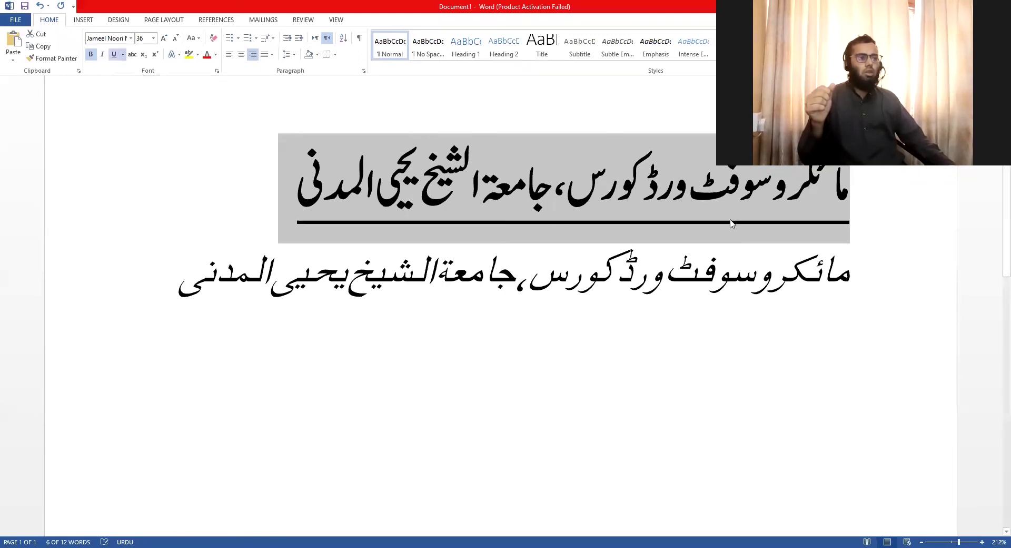
left_click(804, 197)
left_click_drag(833, 190, 299, 205)
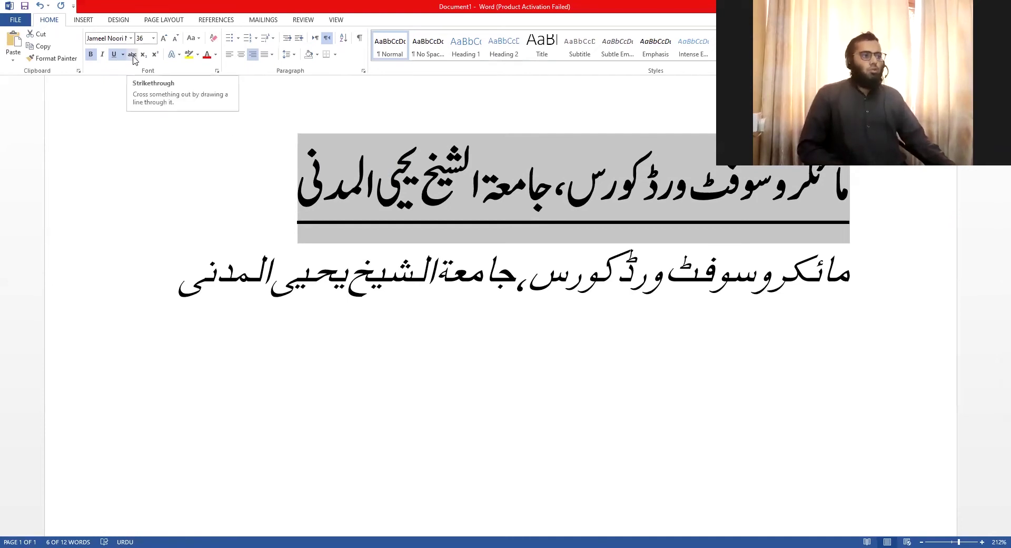
left_click(114, 55)
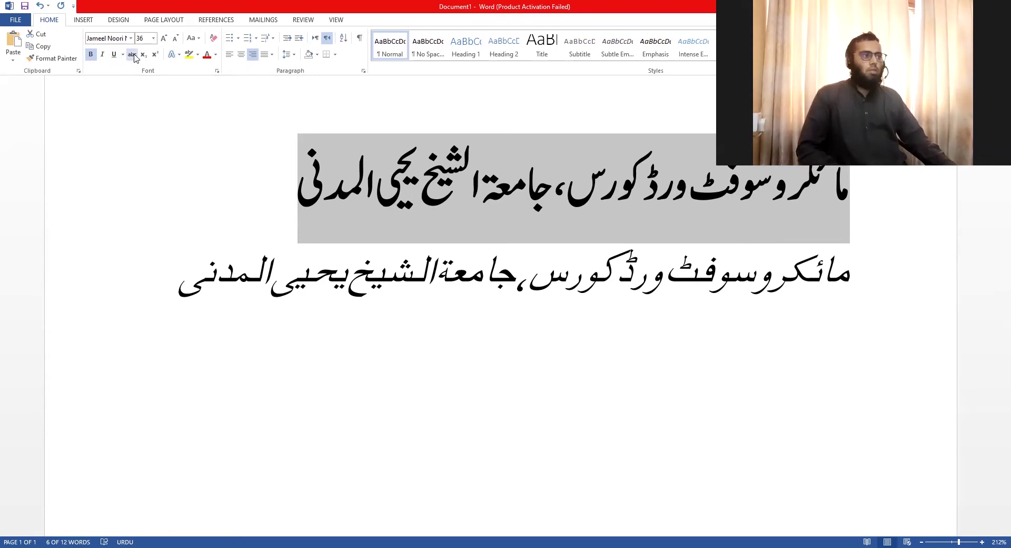
left_click(133, 54)
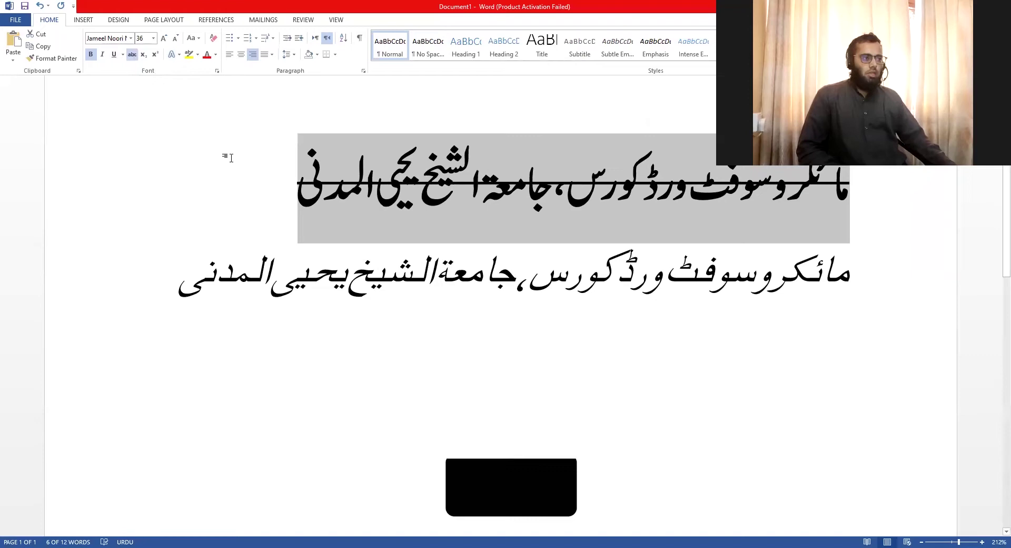
key("ctrl+z")
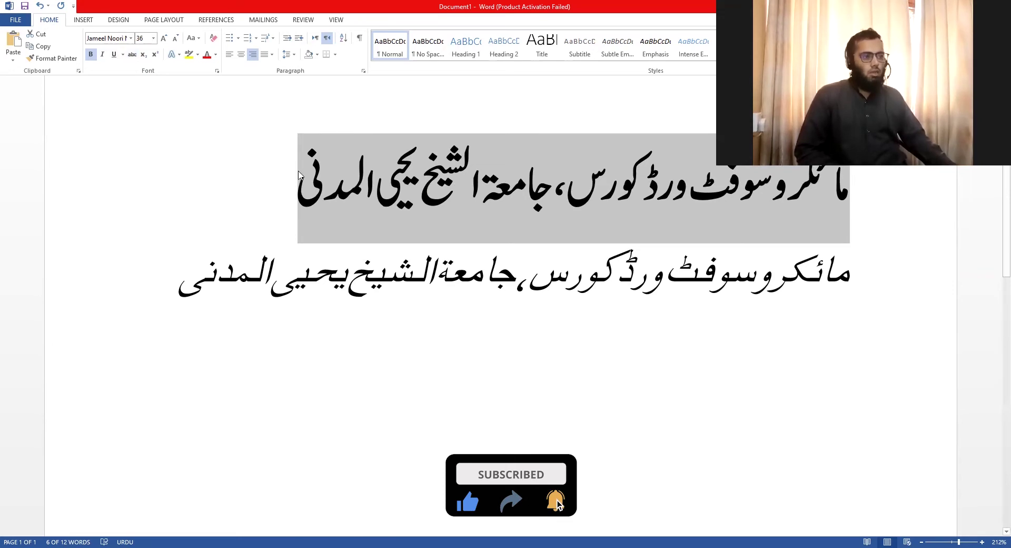
- Type the greeting 'السلام علیکم ورحمۃاللہ وبرکاتہ' on a new line below the second line
left_click(298, 175)
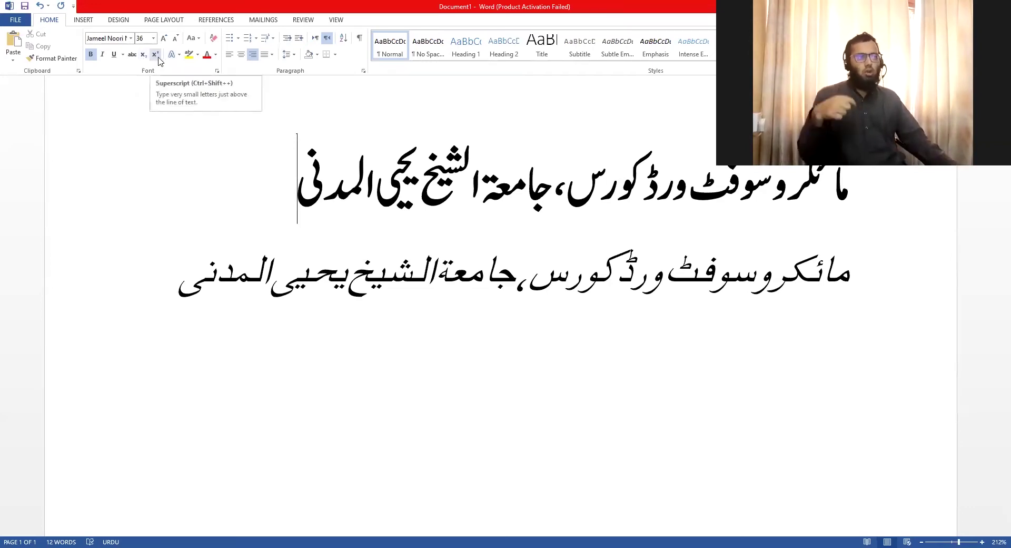
left_click(145, 293)
key("Return")
scroll(537, 341, "down", 2)
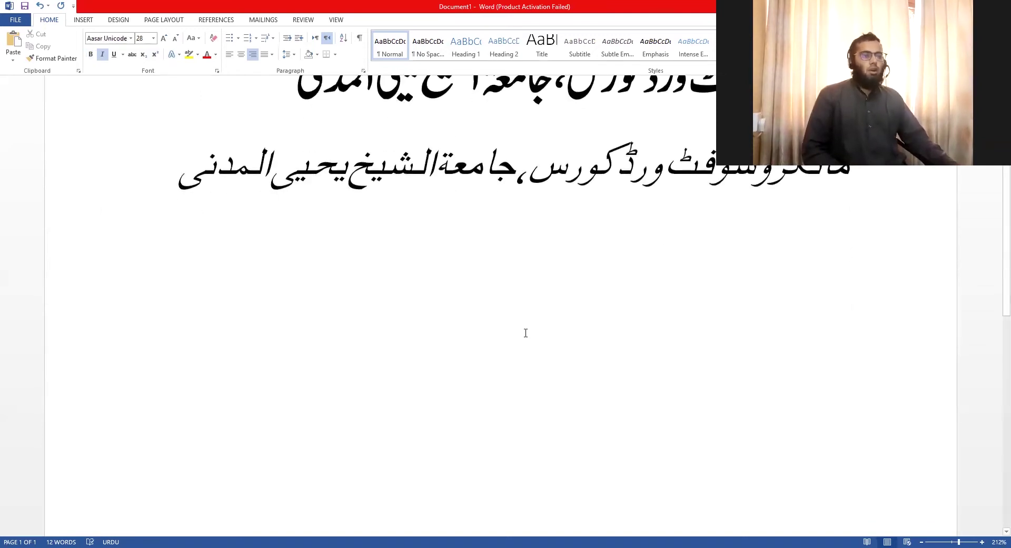
type("السلام علیکم ورحمۃاللہ وبرکاتہ")
- Set the greeting line in the 1MUHAMMADI QURANIC font
left_click_drag(379, 248, 943, 253)
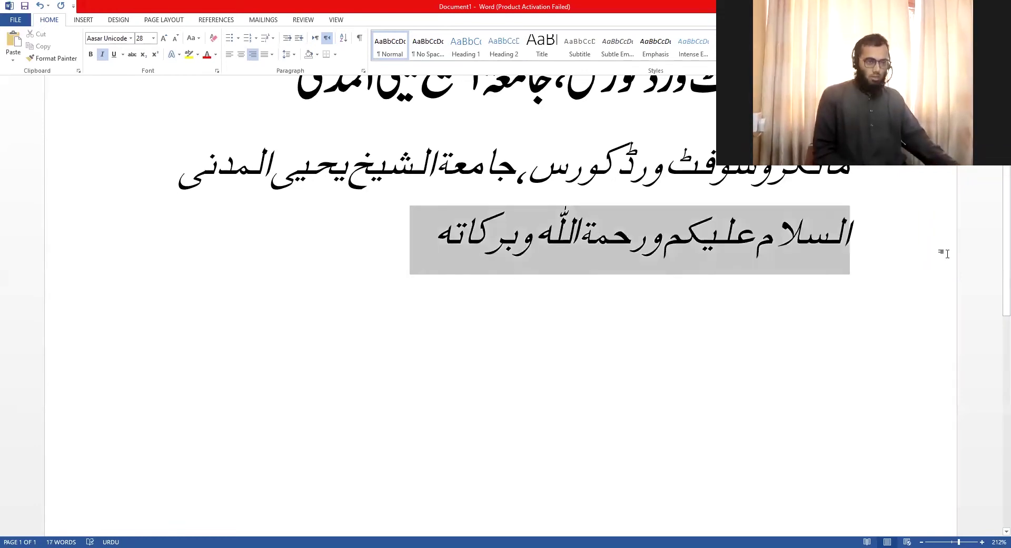
left_click(128, 37)
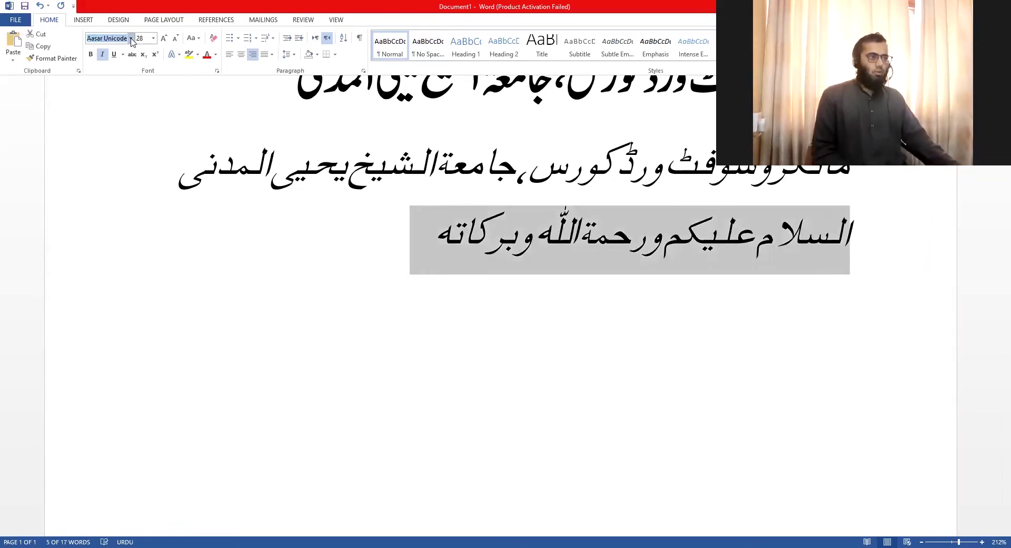
left_click(131, 39)
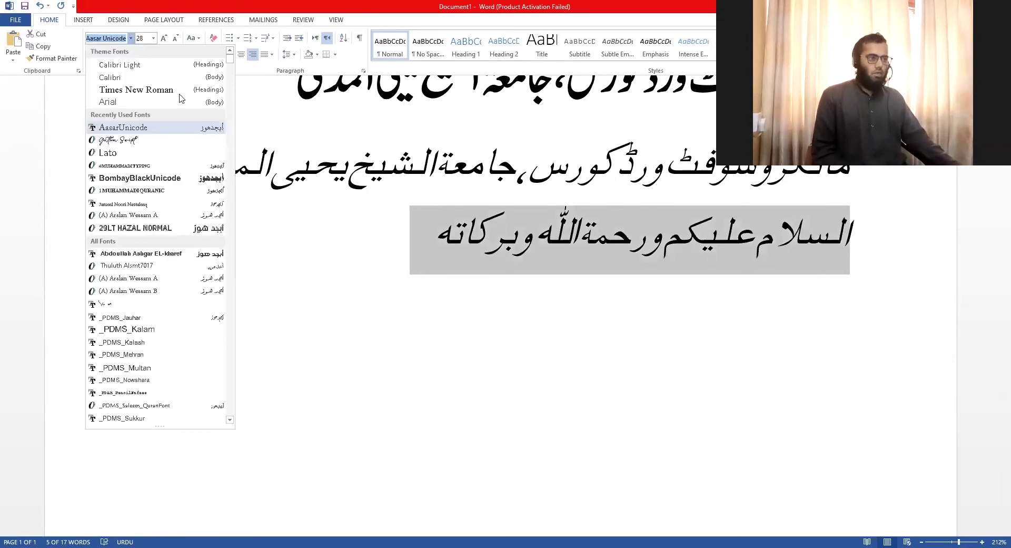
left_click(207, 193)
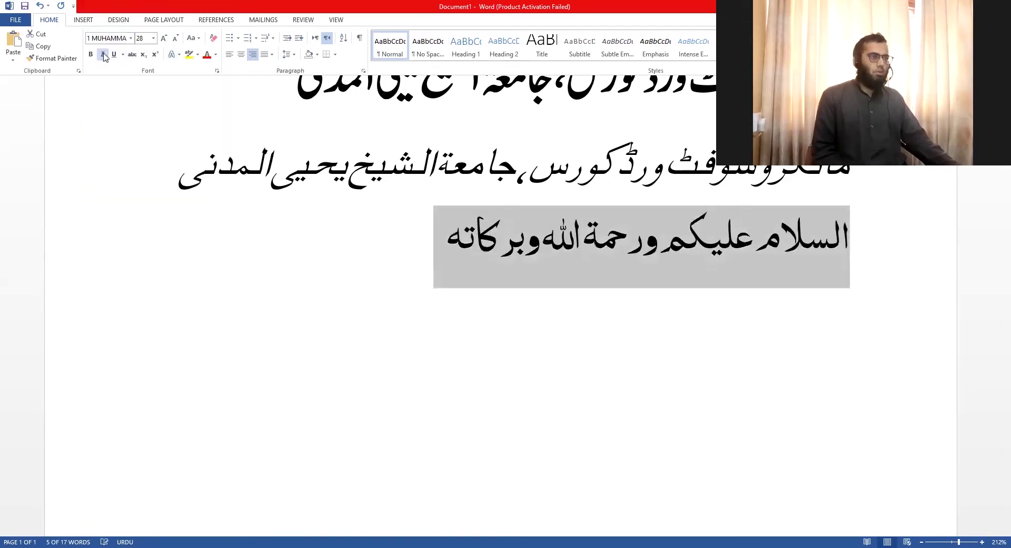
left_click(393, 235)
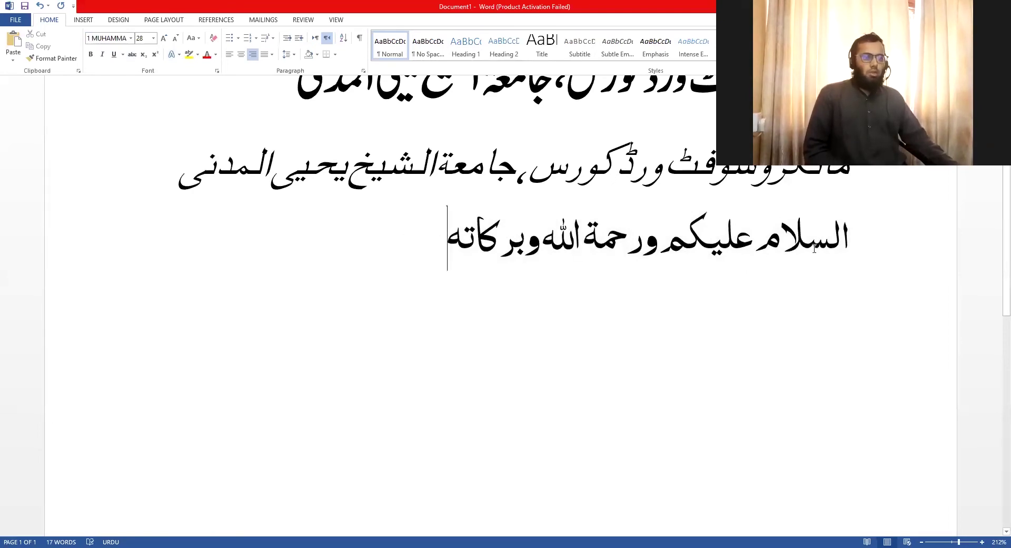
- Make 'ورحمۃاللہ وبرکاتہ' superscript and start a new line below the greeting
mouse_move(664, 243)
left_mouse_down()
mouse_move(447, 242)
mouse_move(653, 243)
left_mouse_up()
left_click(418, 235)
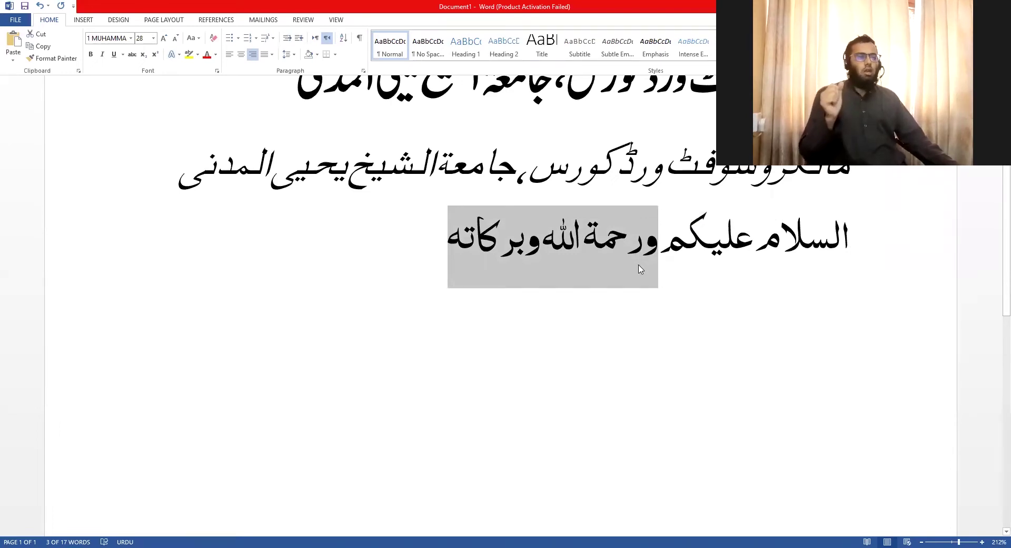
left_click(423, 247)
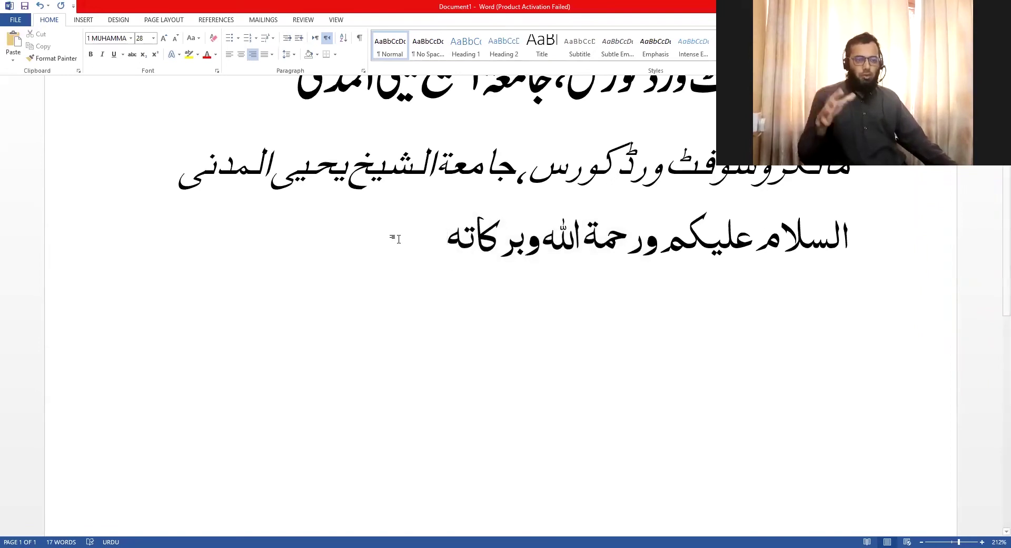
left_click_drag(392, 237, 624, 245)
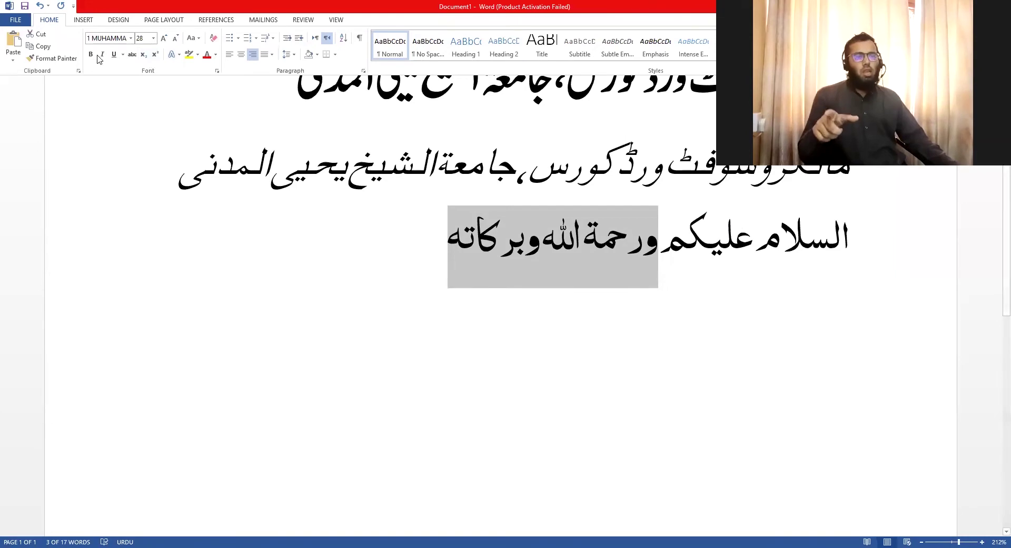
left_click(143, 54)
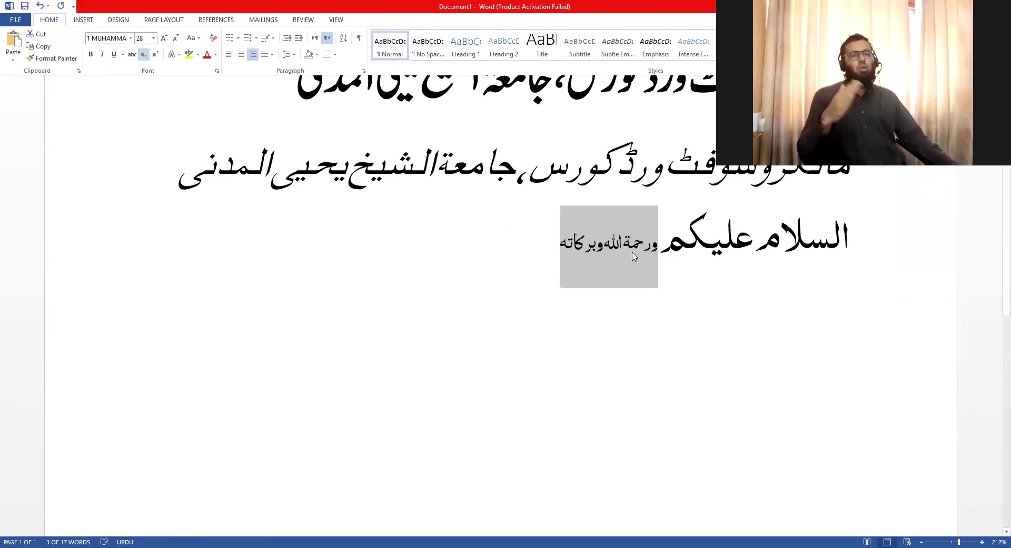
left_click(155, 56)
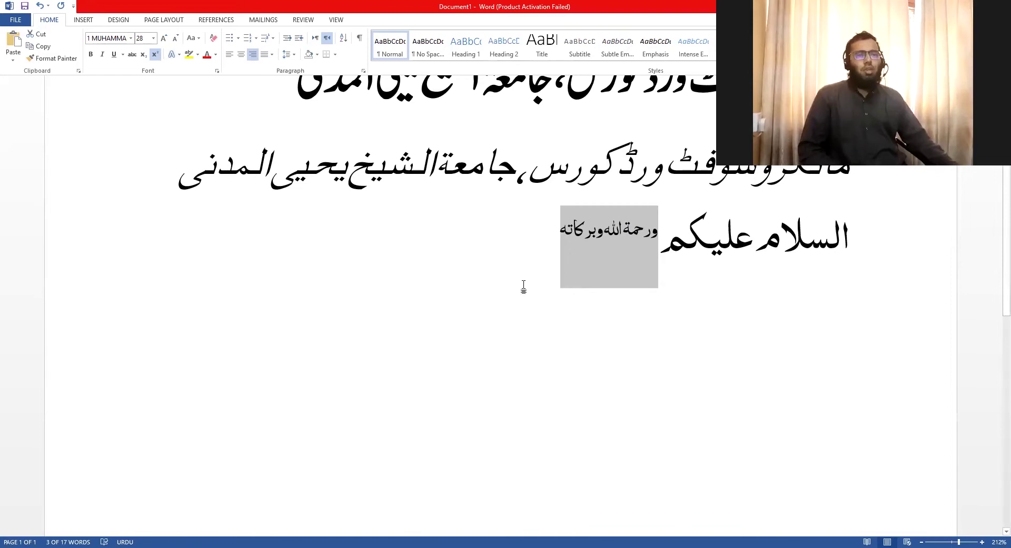
left_click(516, 251)
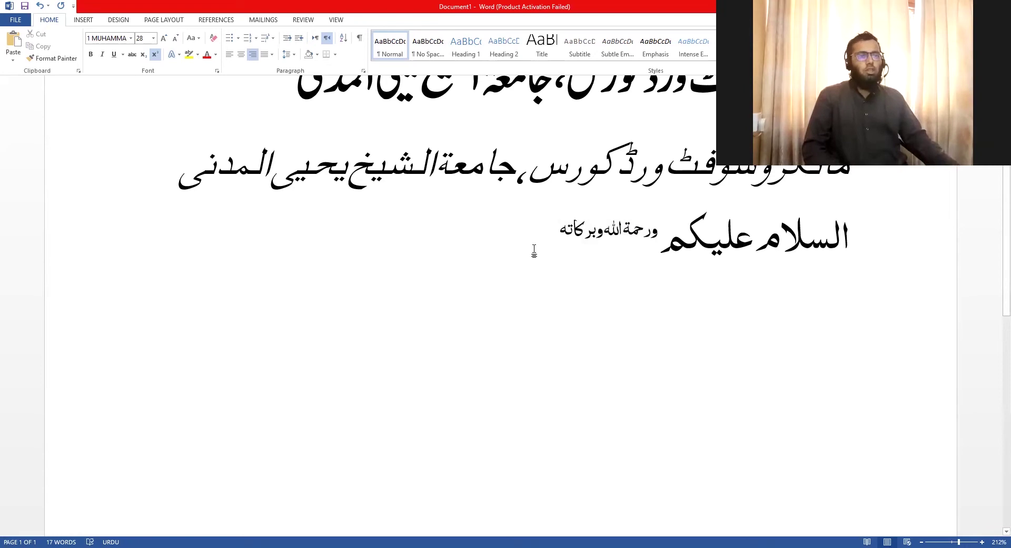
key("Return")
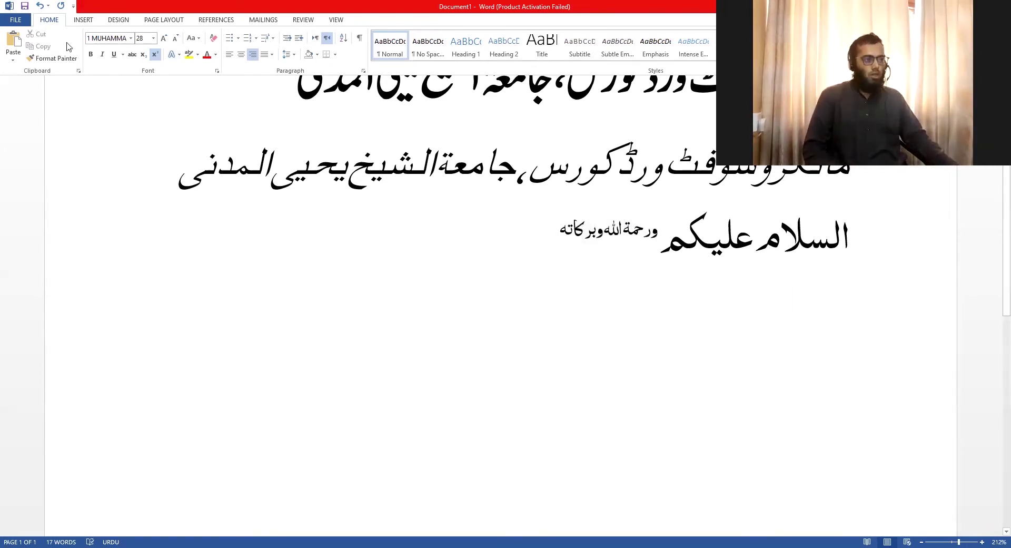
left_click(155, 56)
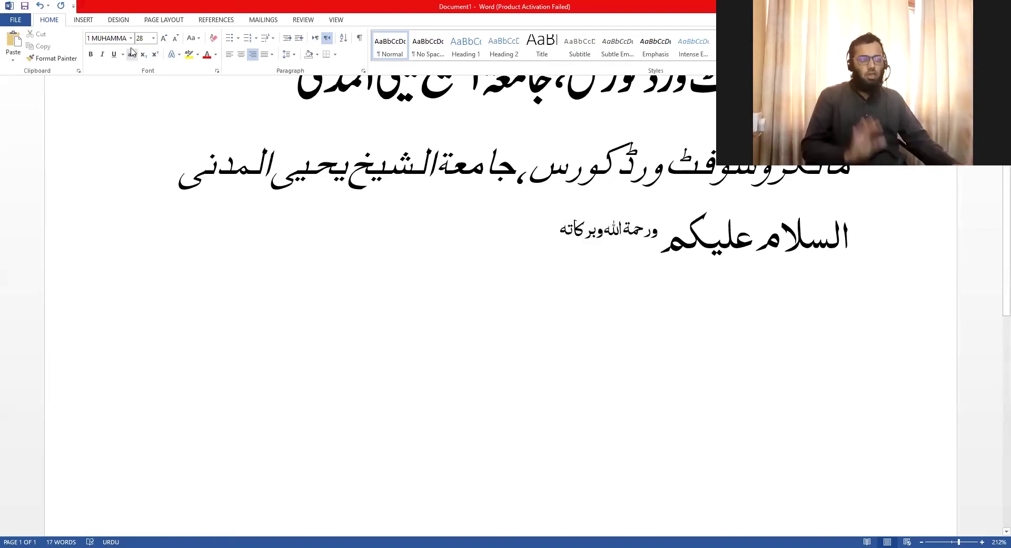
- Apply the blue gradient text effect to the top title line and reselect it
scroll(211, 119, "up", 2)
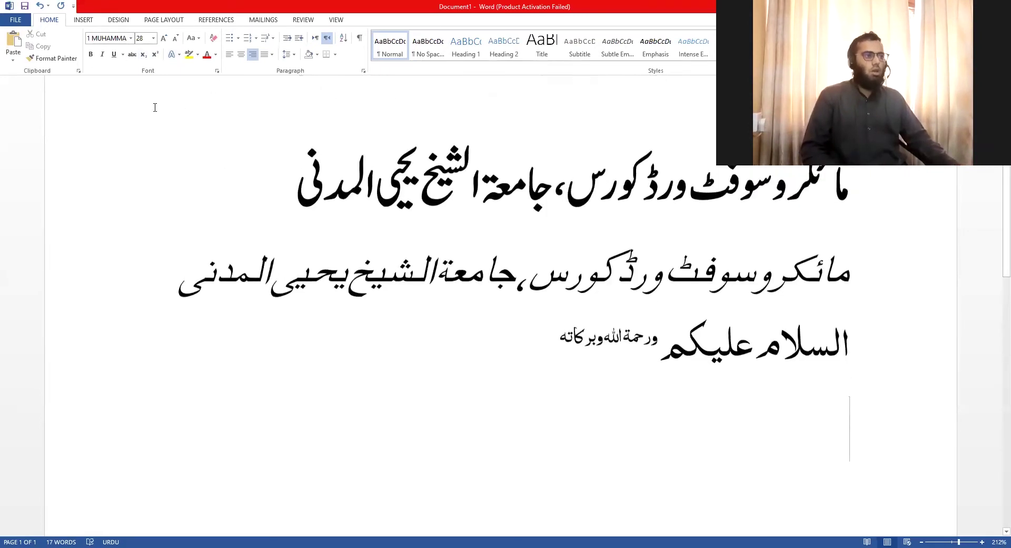
left_click(182, 113)
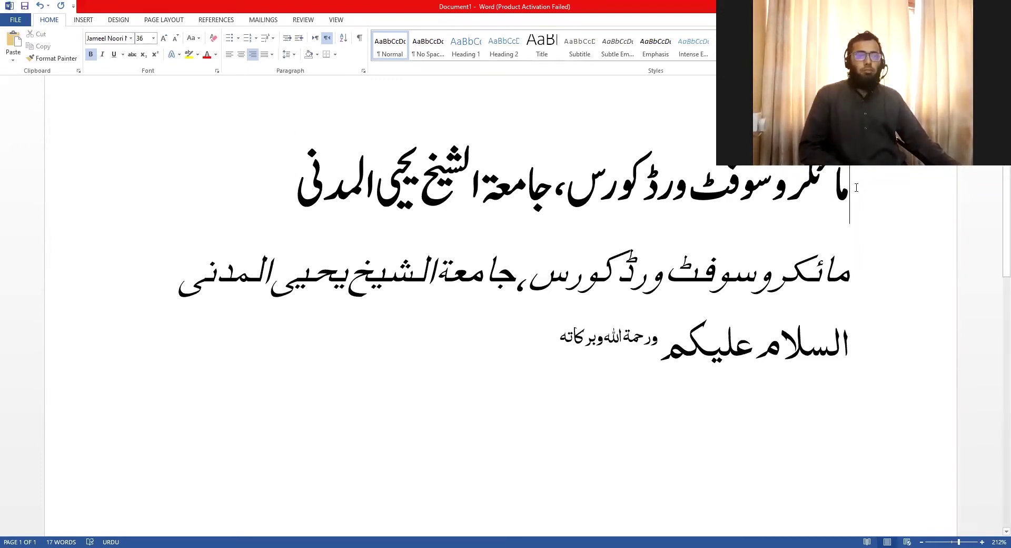
left_click_drag(857, 187, 179, 187)
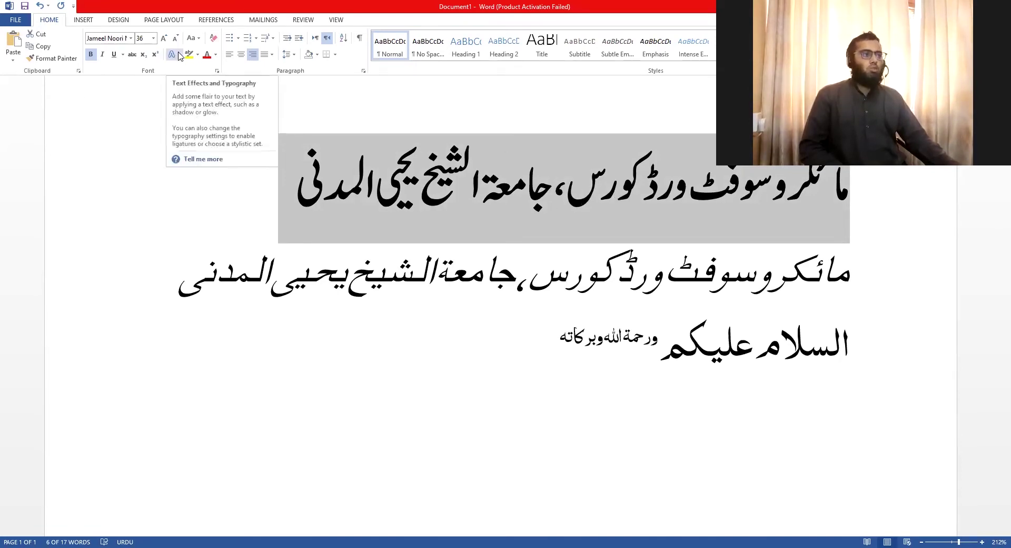
left_click(179, 55)
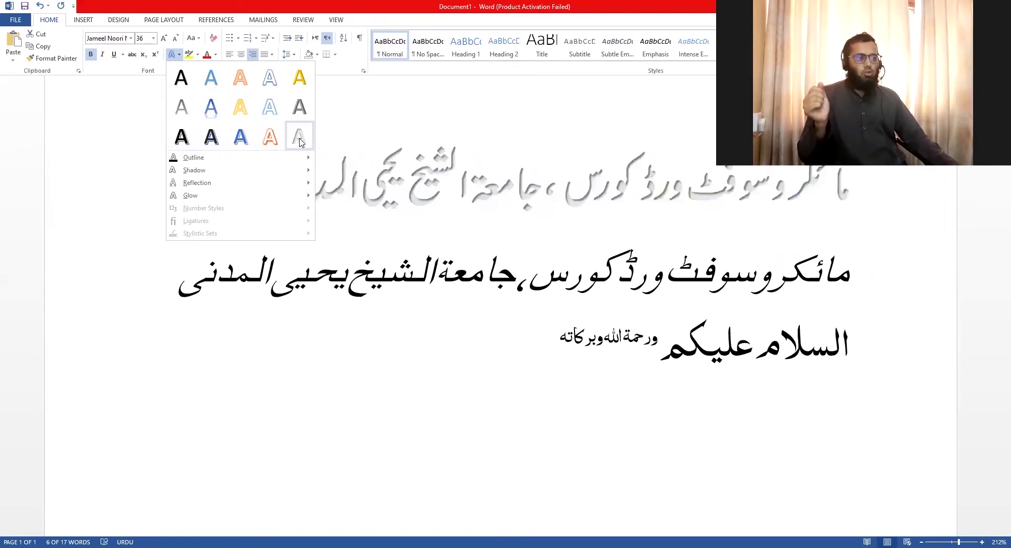
left_click(232, 144)
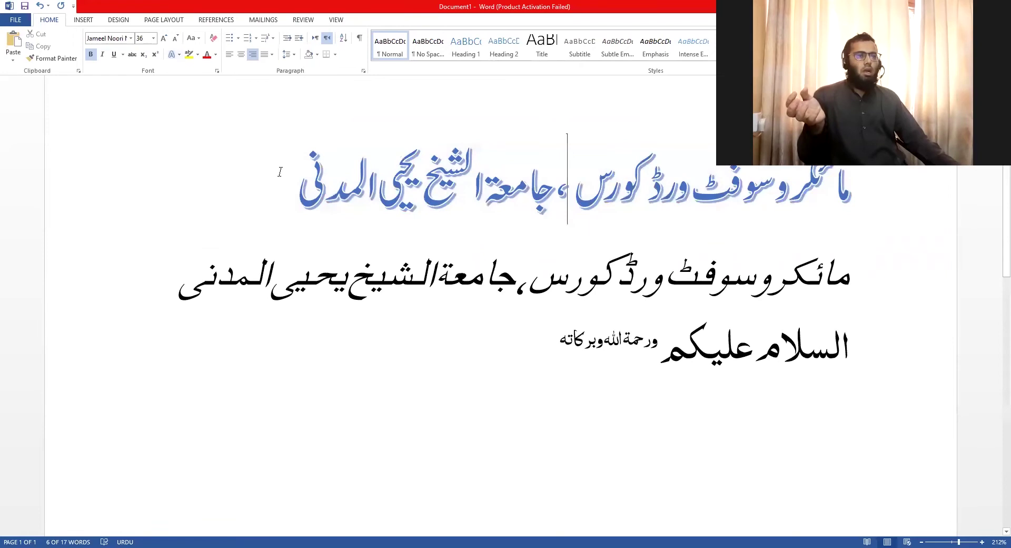
left_click(879, 179)
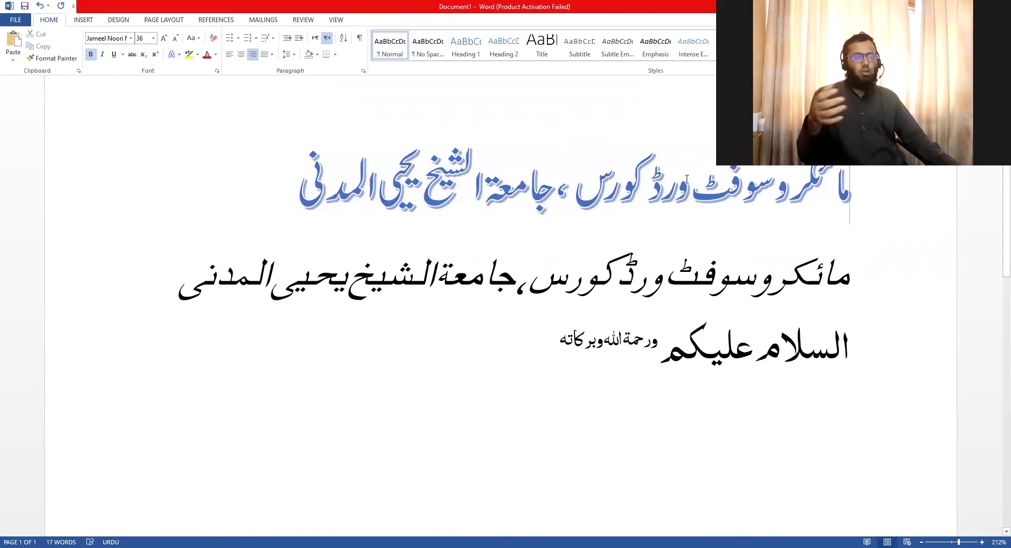
triple_click(687, 179)
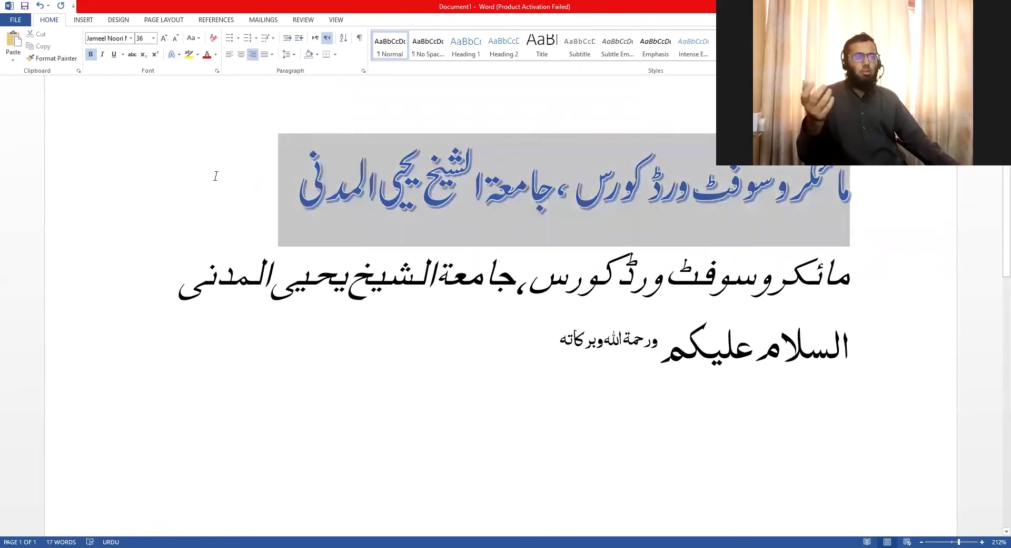
left_click(174, 54)
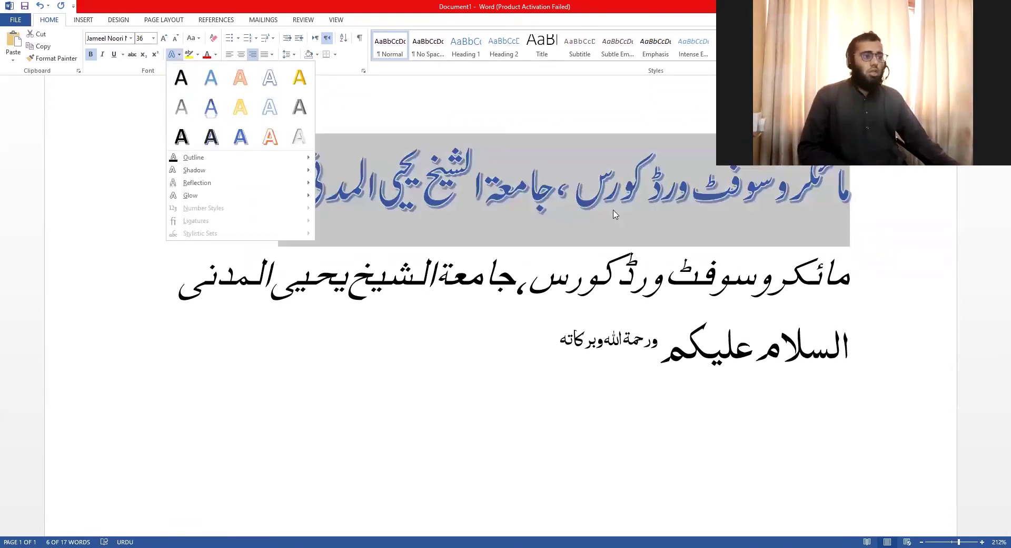
- Undo the blue shadowed text effect on the top title
left_click(210, 79)
key("ctrl+z")
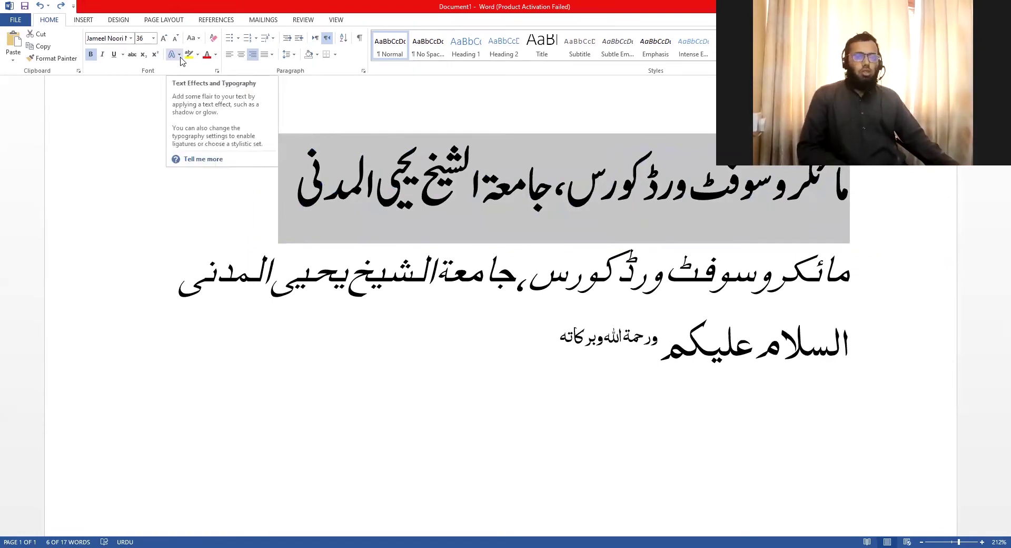
left_click(179, 55)
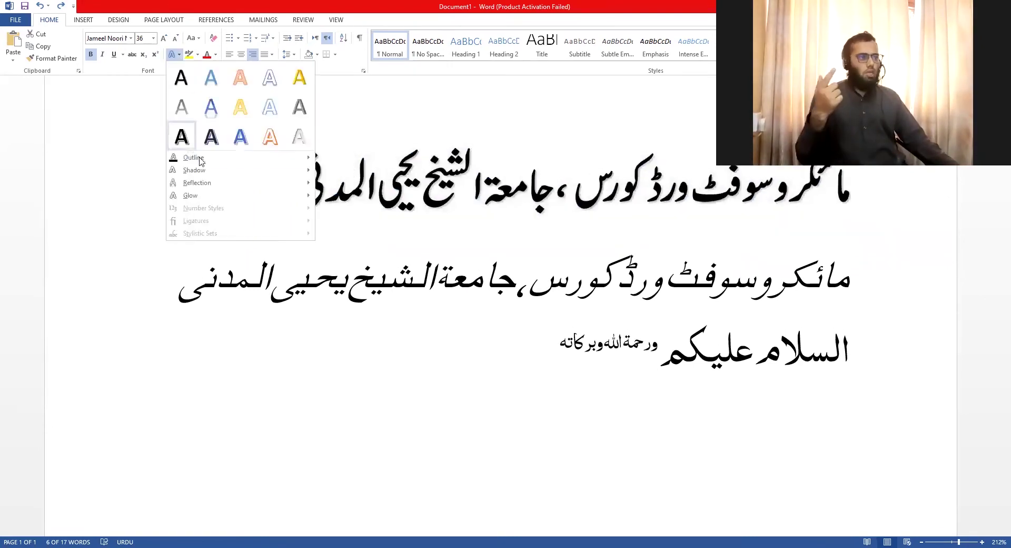
mouse_move(185, 158)
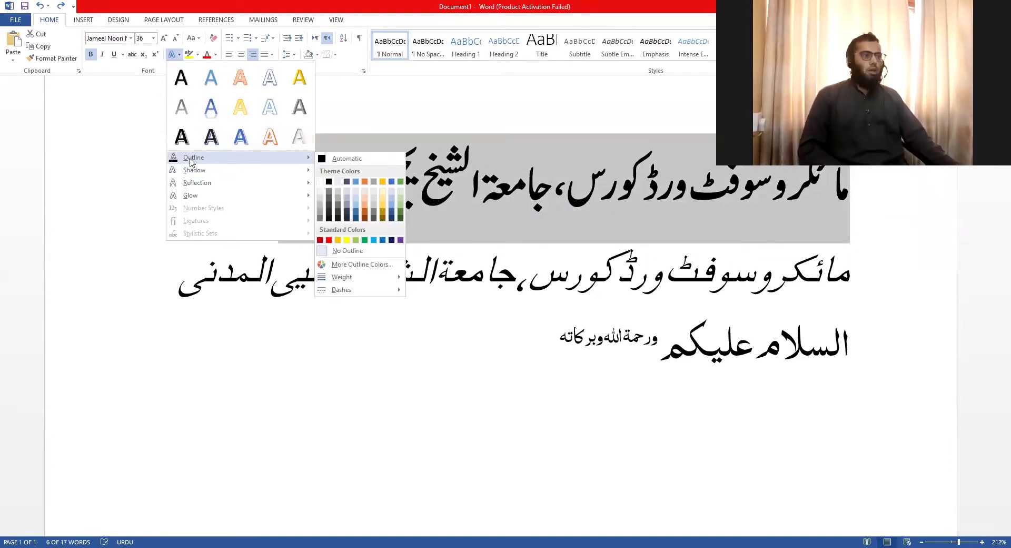
left_click(647, 193)
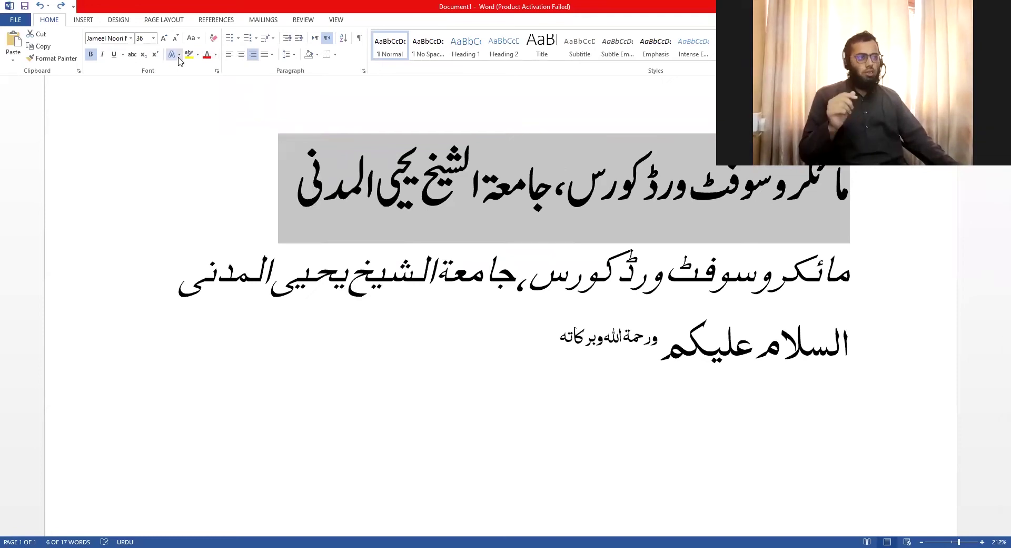
- Give the top title a yellow text outline and reselect the line
left_click(179, 55)
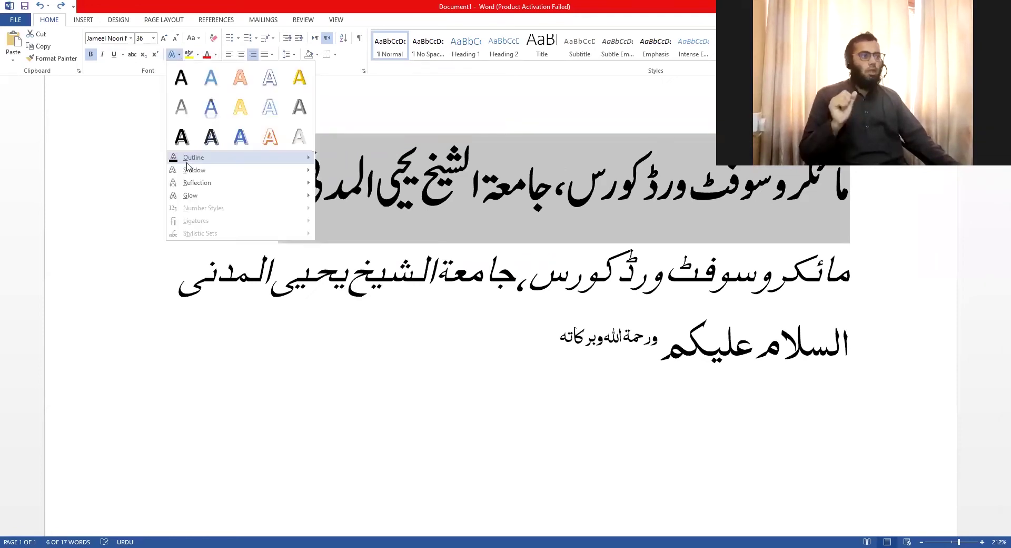
mouse_move(187, 166)
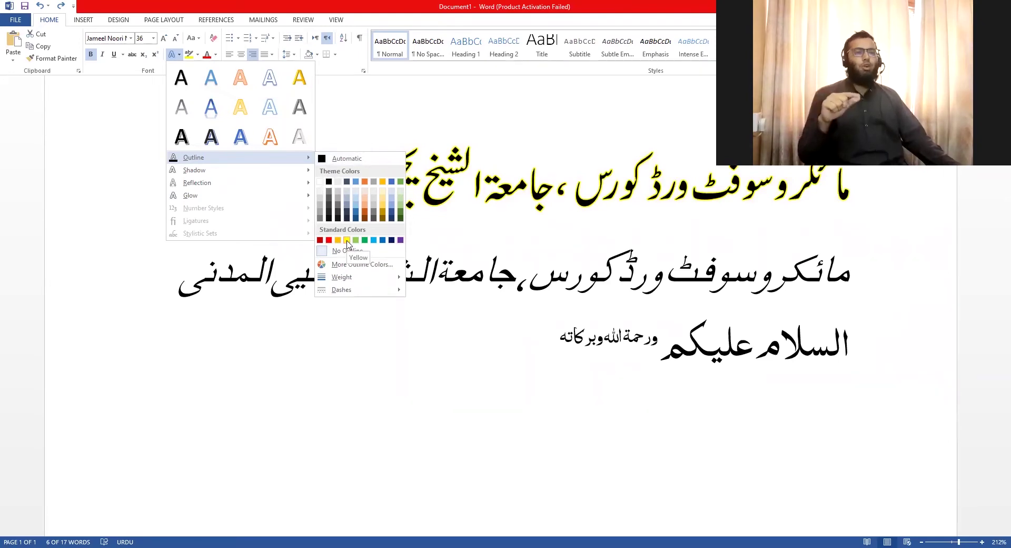
left_click(347, 241)
left_click(341, 187)
left_click_drag(271, 174, 820, 181)
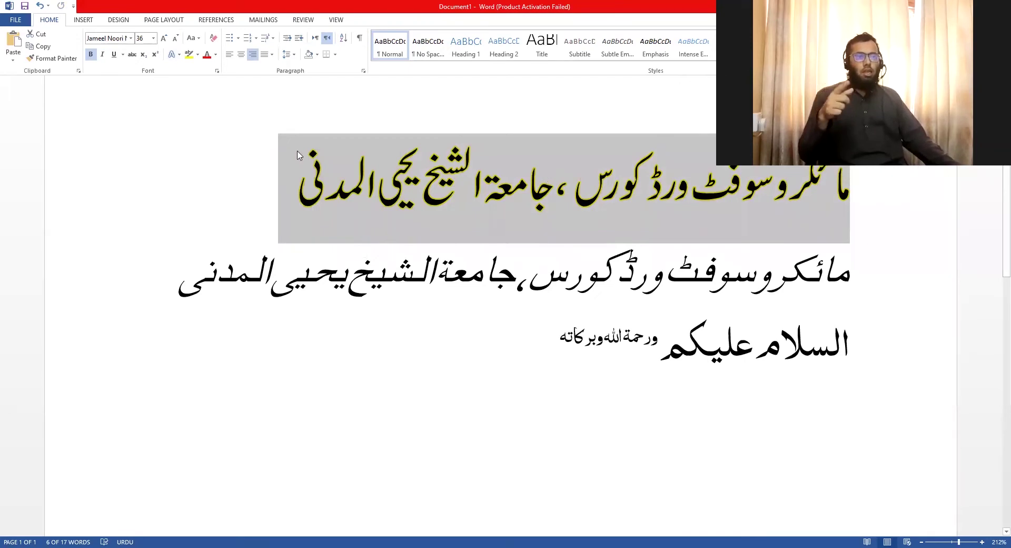
left_click(179, 54)
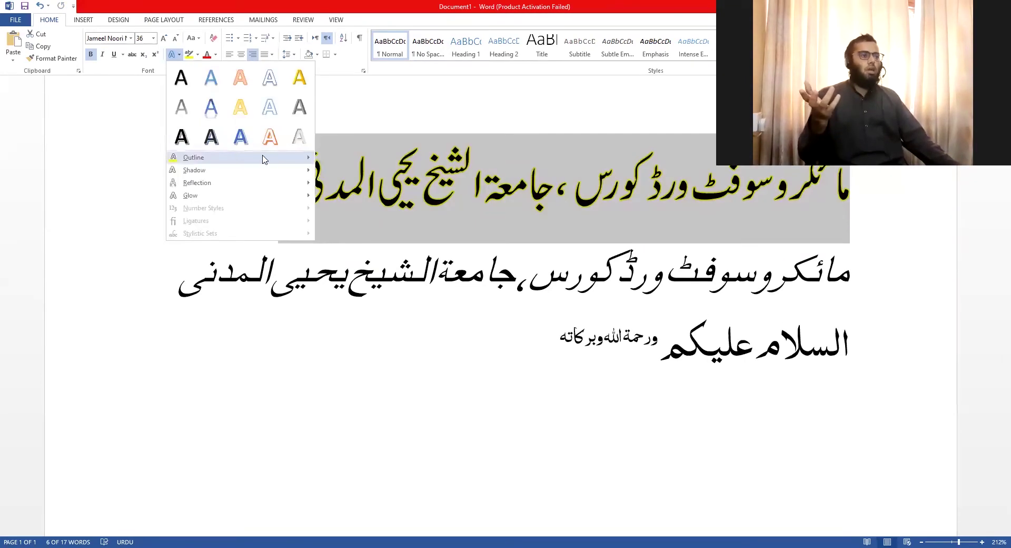
mouse_move(267, 159)
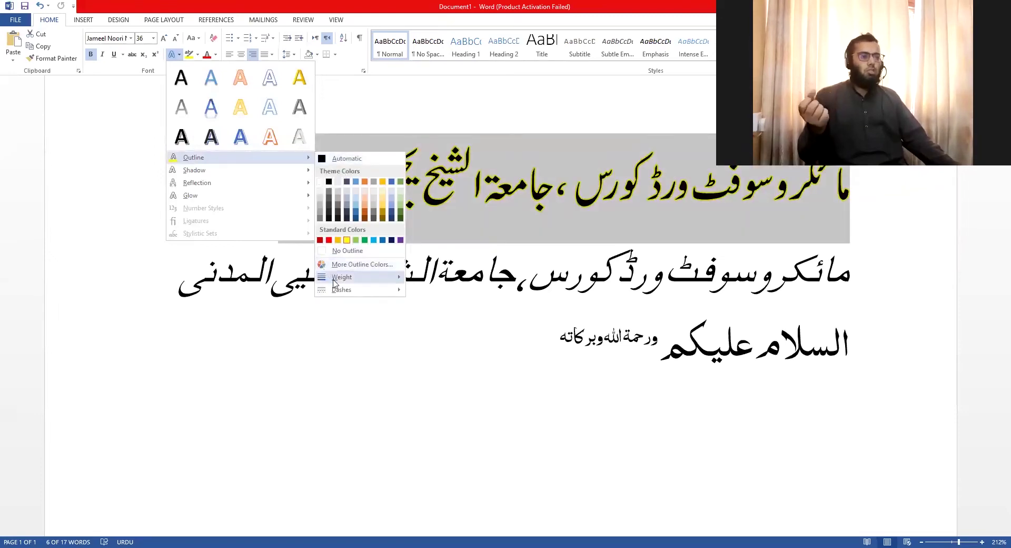
mouse_move(348, 283)
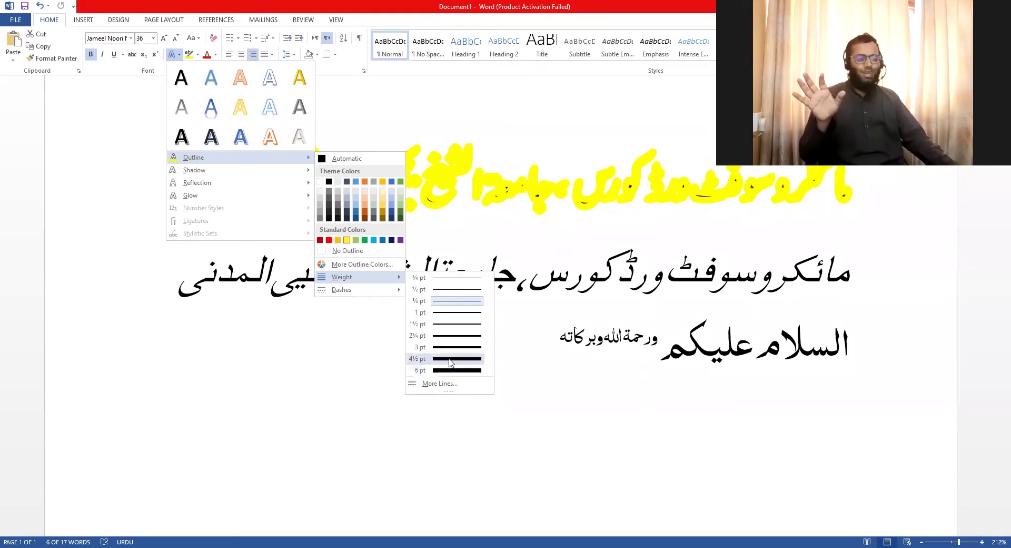
left_click(434, 385)
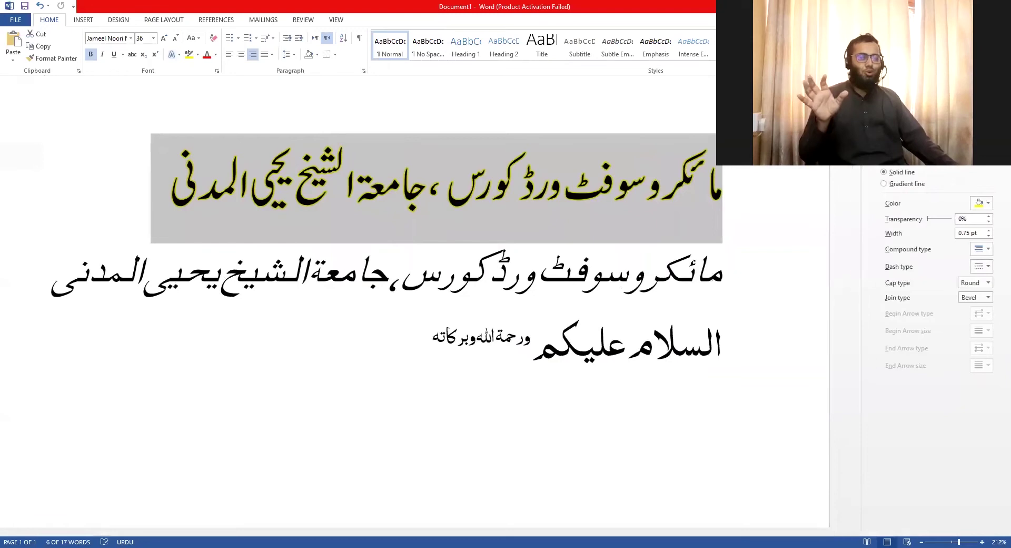
left_click(1002, 84)
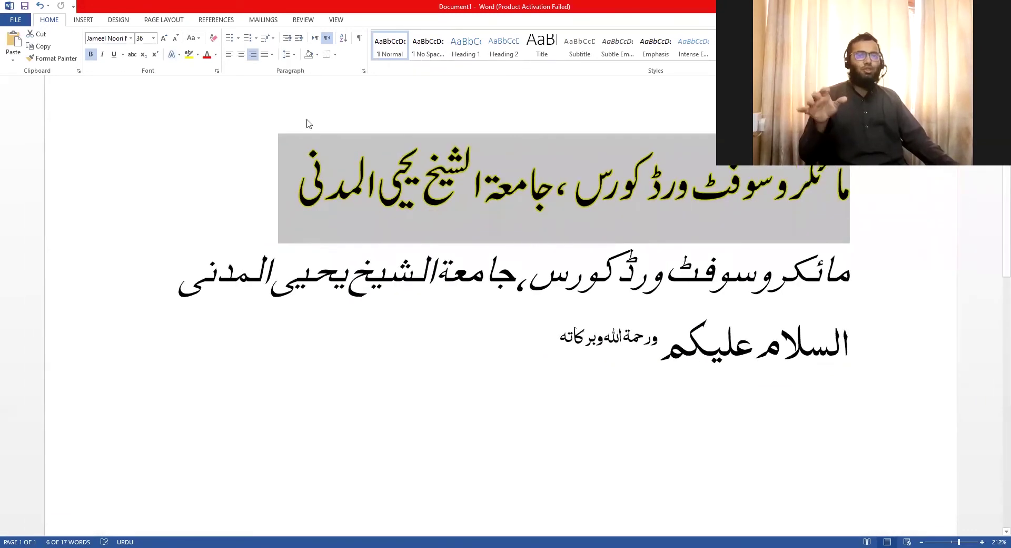
- Set the top title's outline to No Outline and preview the Shadow effects
left_click(175, 54)
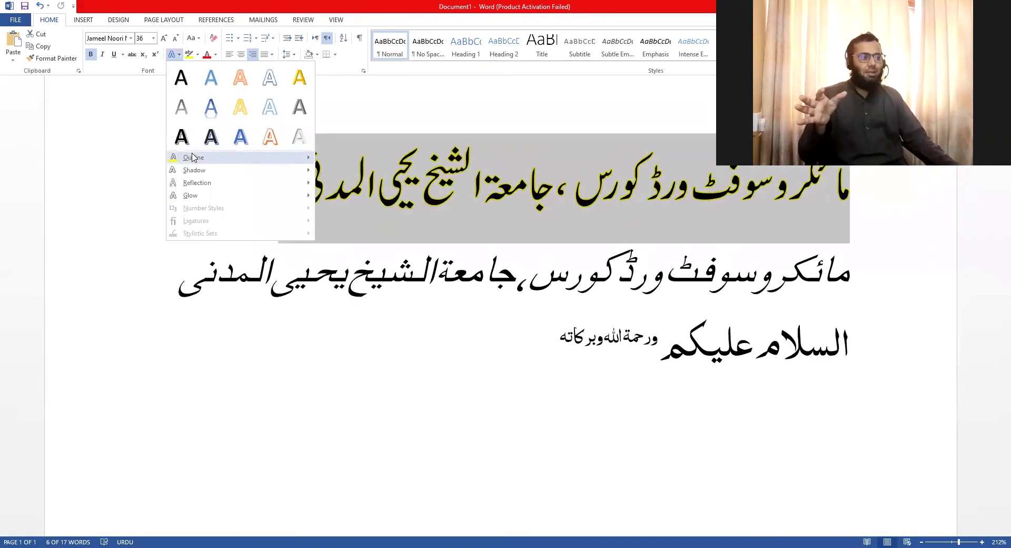
mouse_move(230, 164)
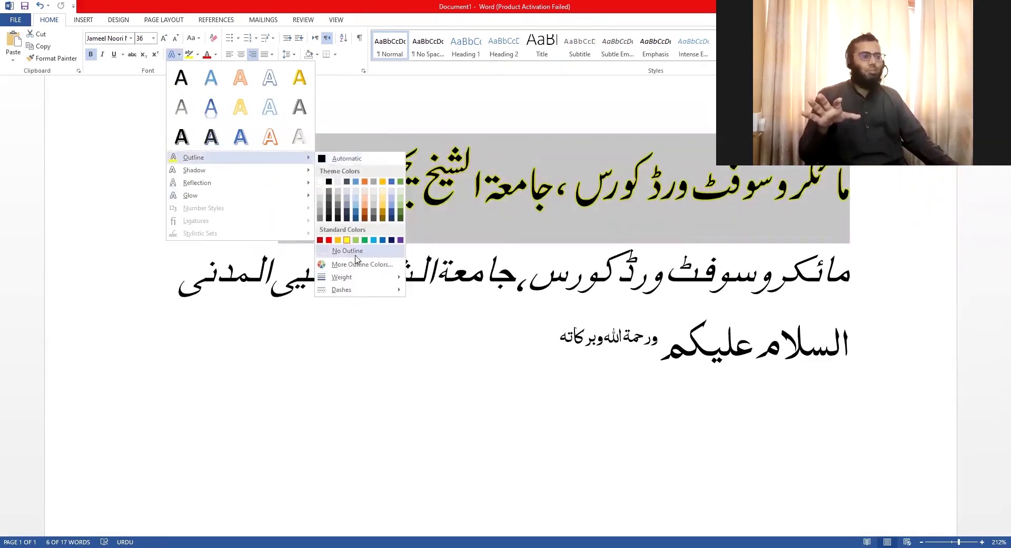
left_click(338, 247)
left_click(179, 54)
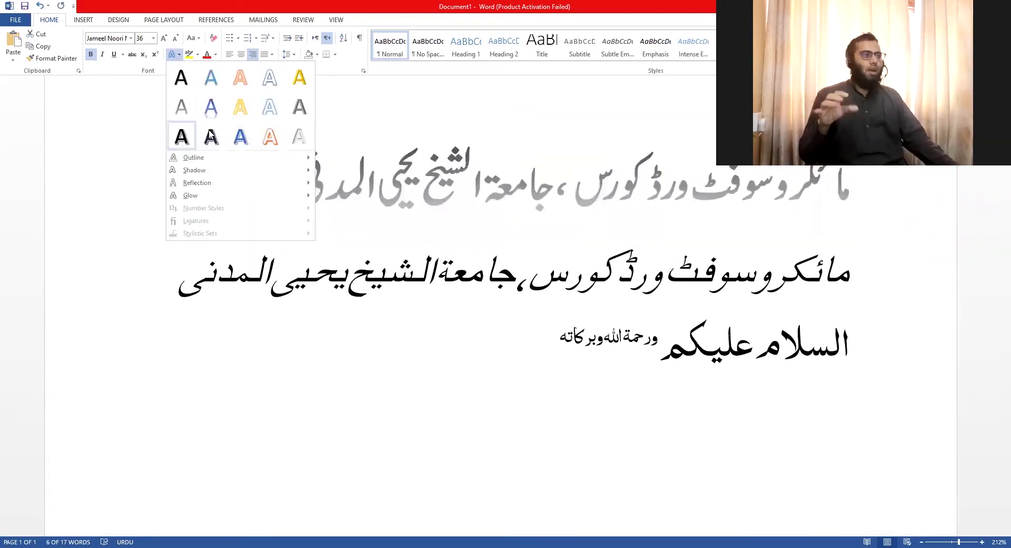
mouse_move(223, 176)
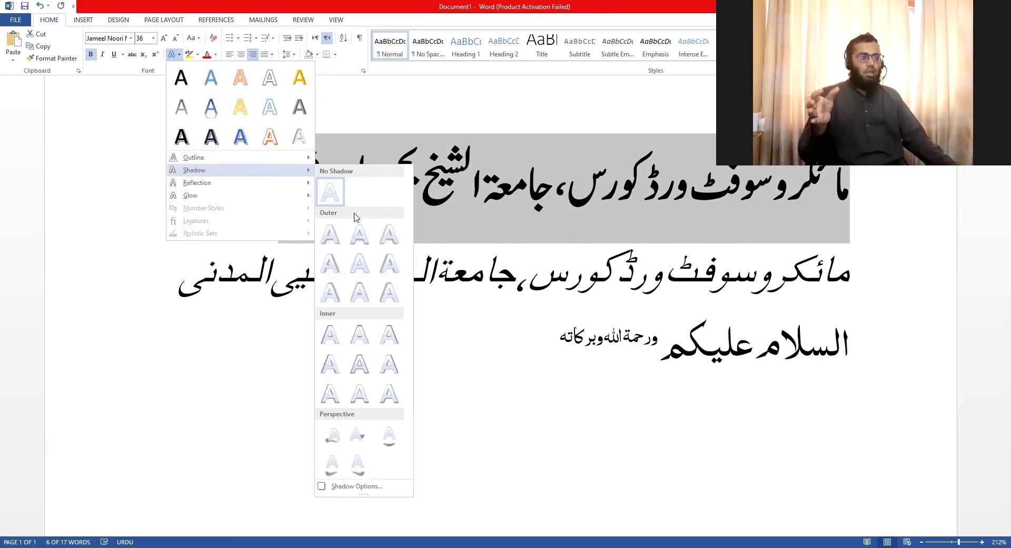
- Reselect the whole first Urdu heading line and bring up its Text Effects shadow choices
left_click(548, 177)
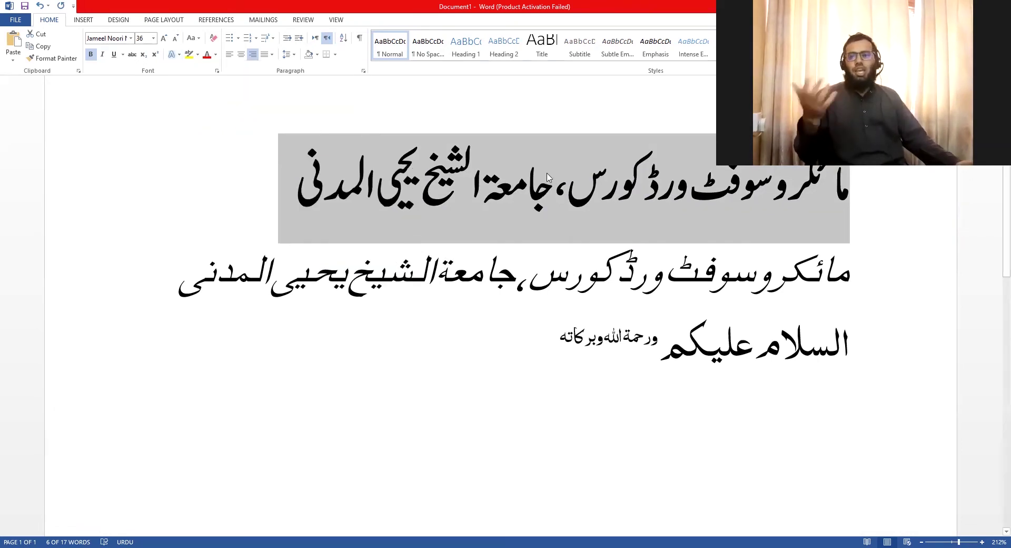
left_click(525, 173)
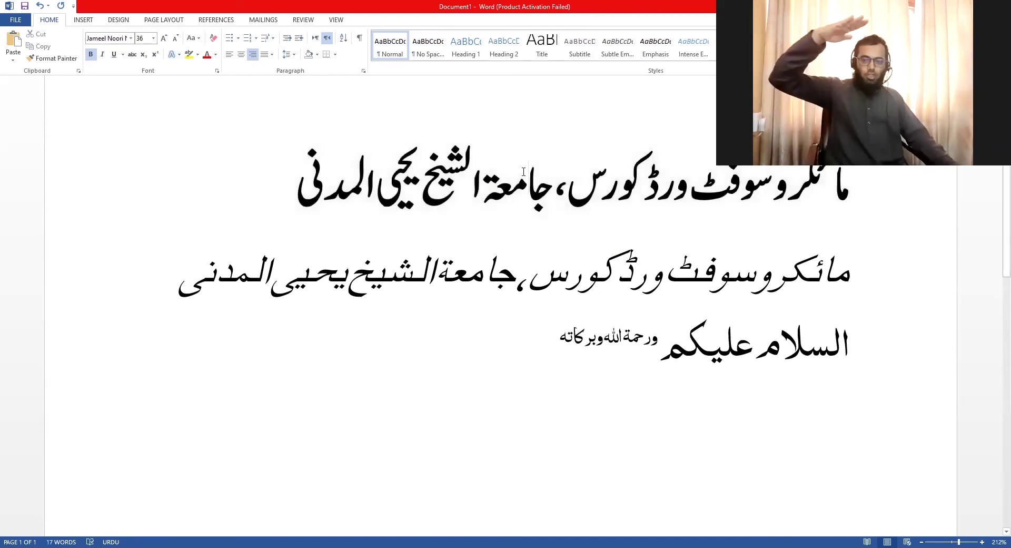
triple_click(481, 172)
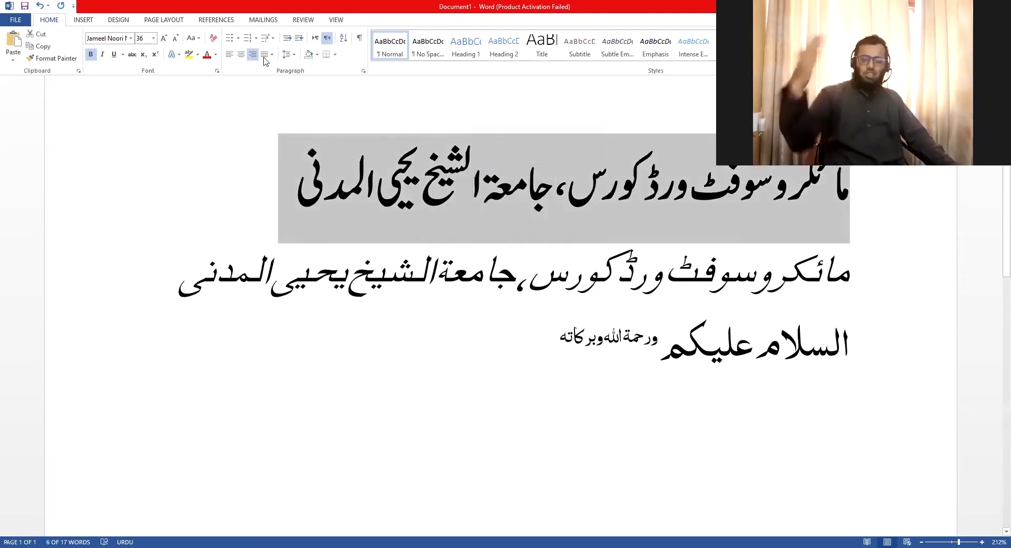
left_click(179, 54)
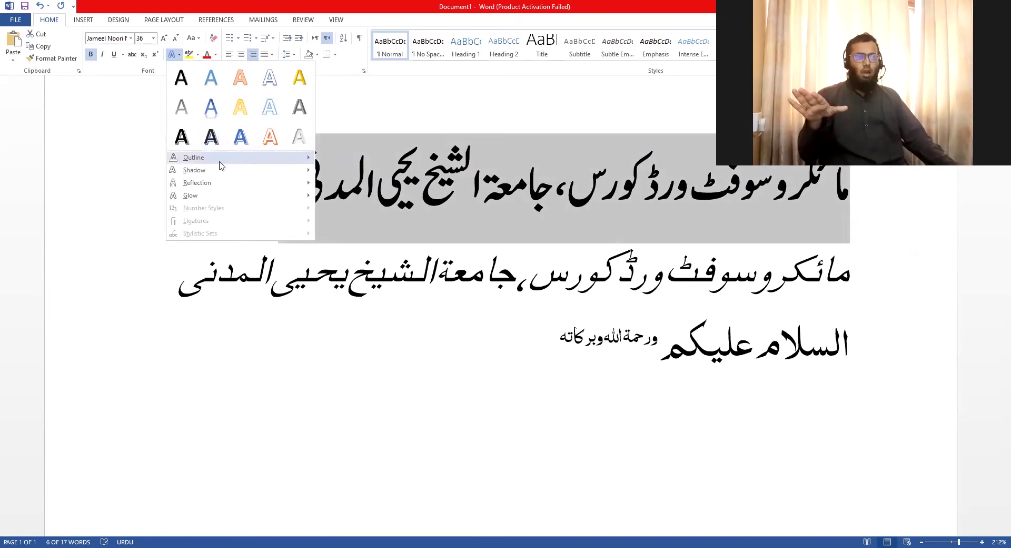
mouse_move(246, 175)
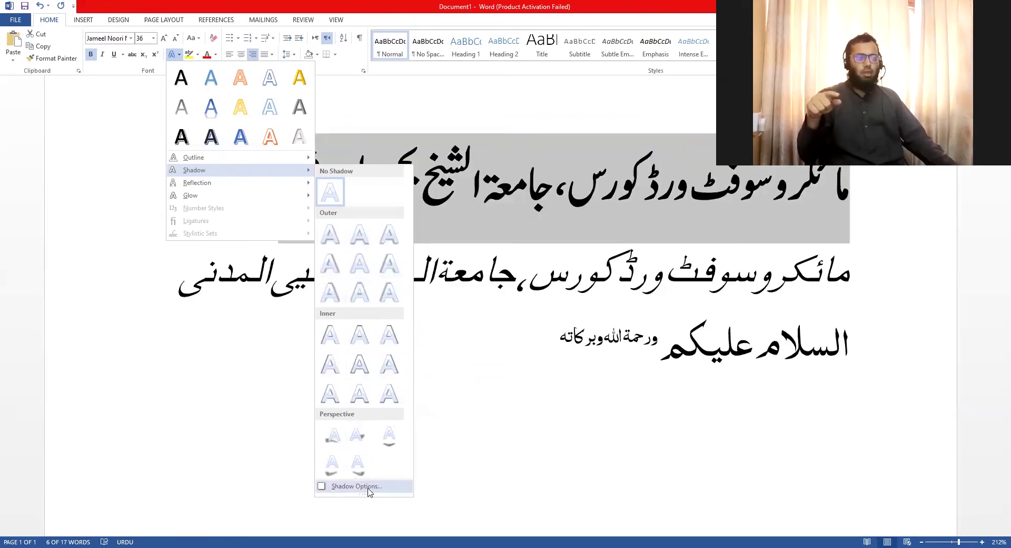
- View the detailed shadow settings, close them, and return to the Shadow presets
left_click(356, 485)
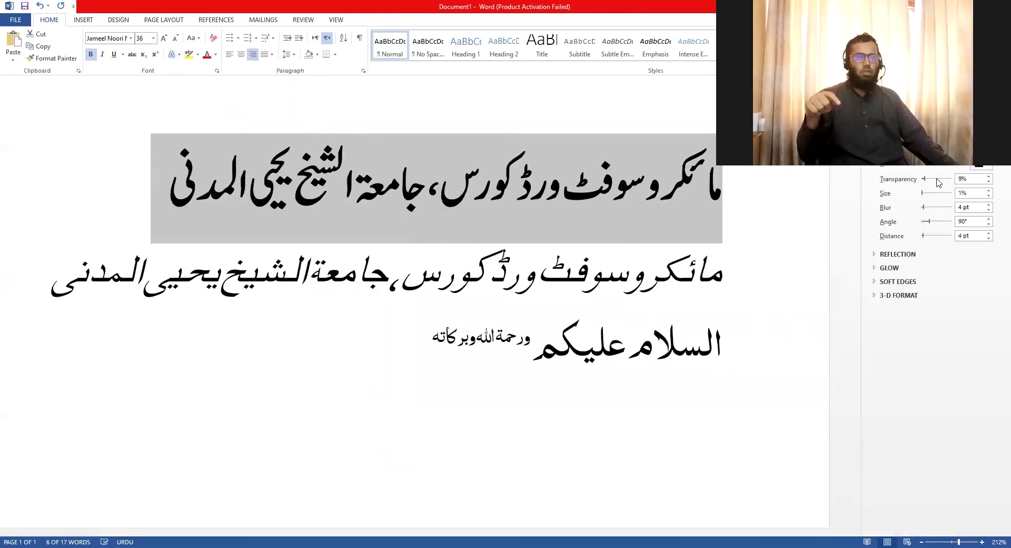
left_click(1000, 86)
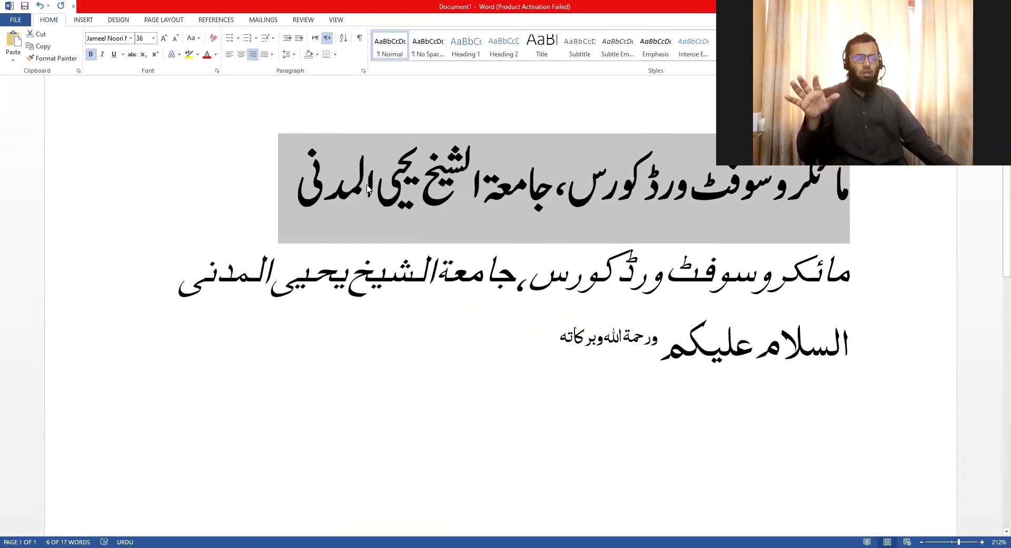
left_click(173, 54)
mouse_move(198, 170)
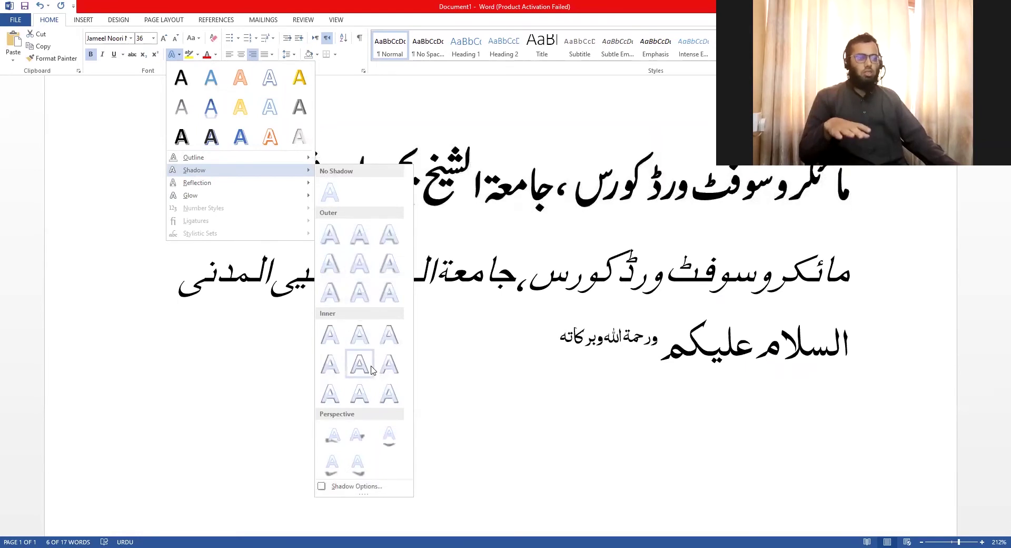
- Try outer shadow presets, including the first outer shadow, on the first heading line
left_click(451, 505)
left_click(174, 54)
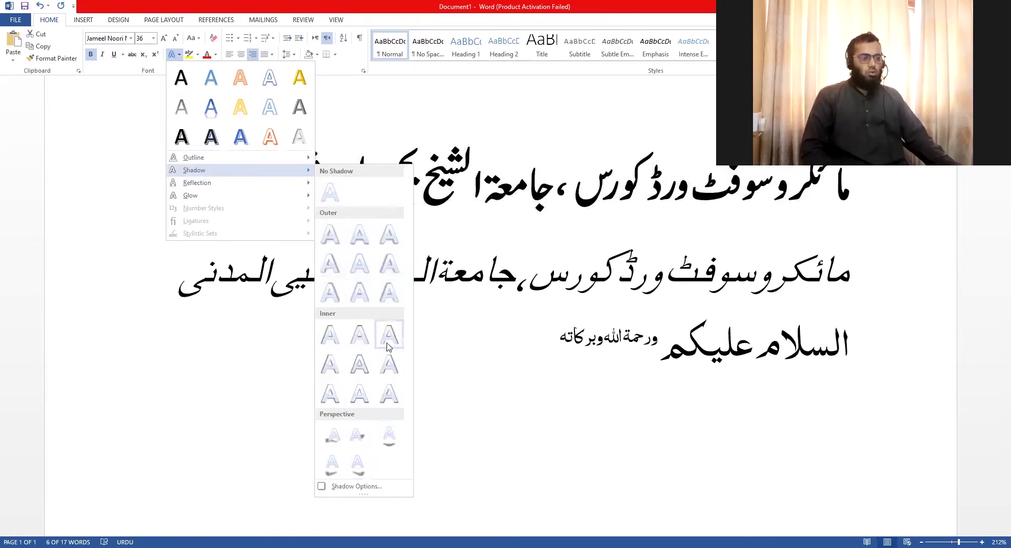
left_click(389, 334)
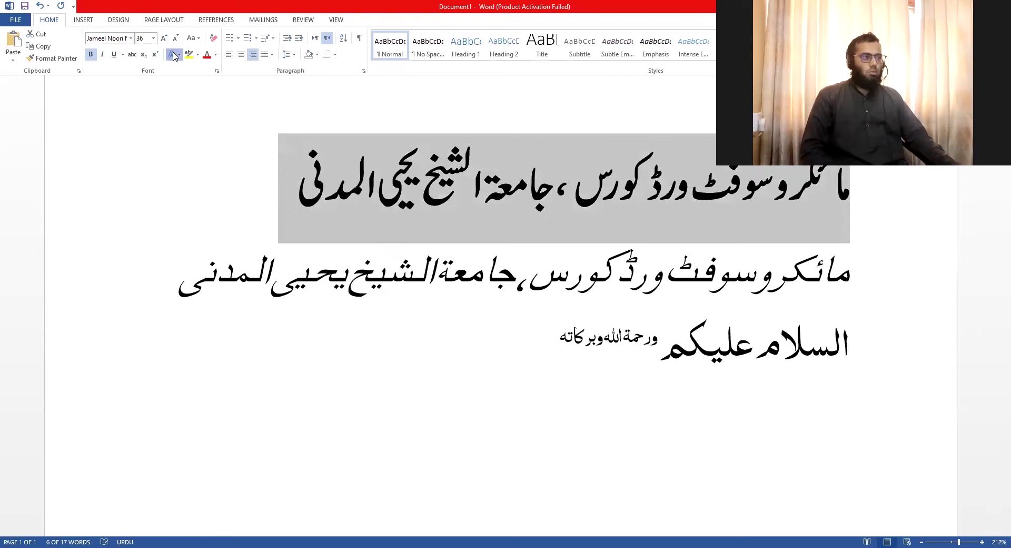
left_click(174, 55)
mouse_move(295, 171)
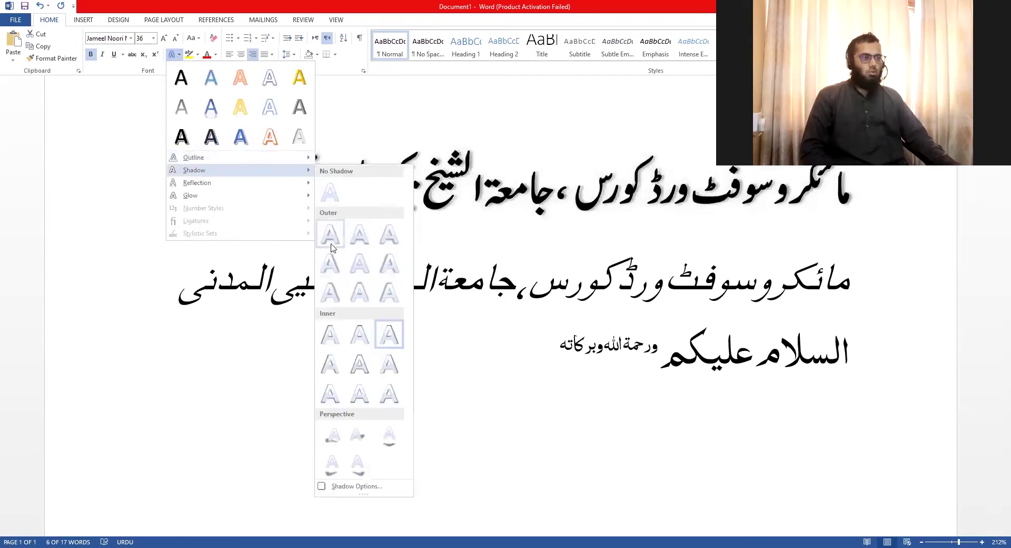
left_click(590, 194)
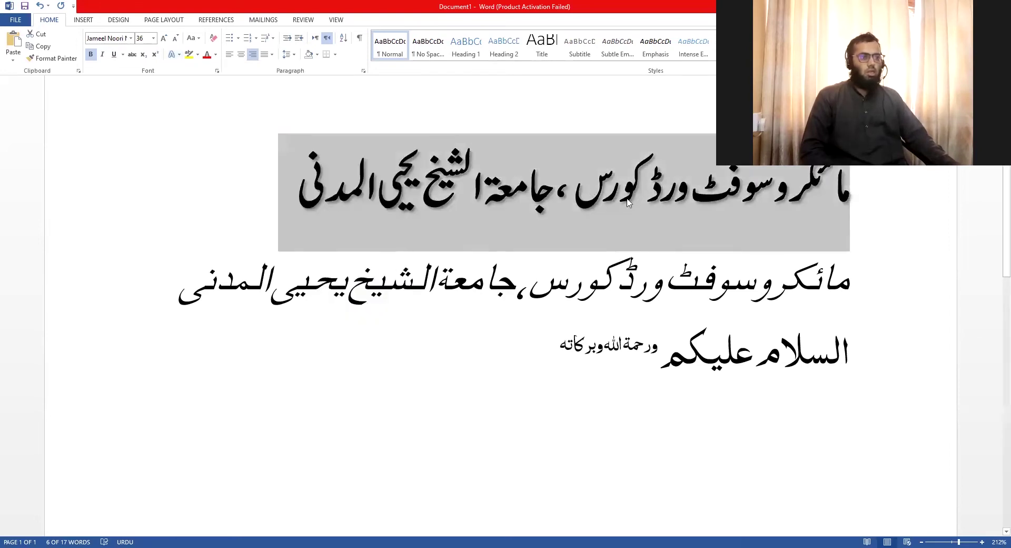
- Set the heading back to No Shadow and bring up the Reflection presets
left_click(179, 55)
mouse_move(237, 169)
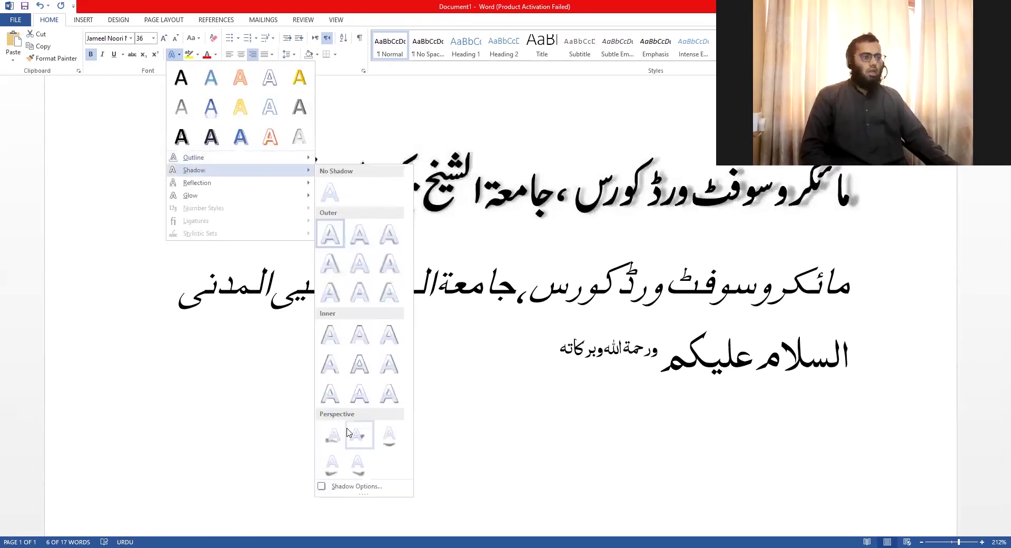
left_click(331, 191)
left_click(179, 55)
mouse_move(277, 183)
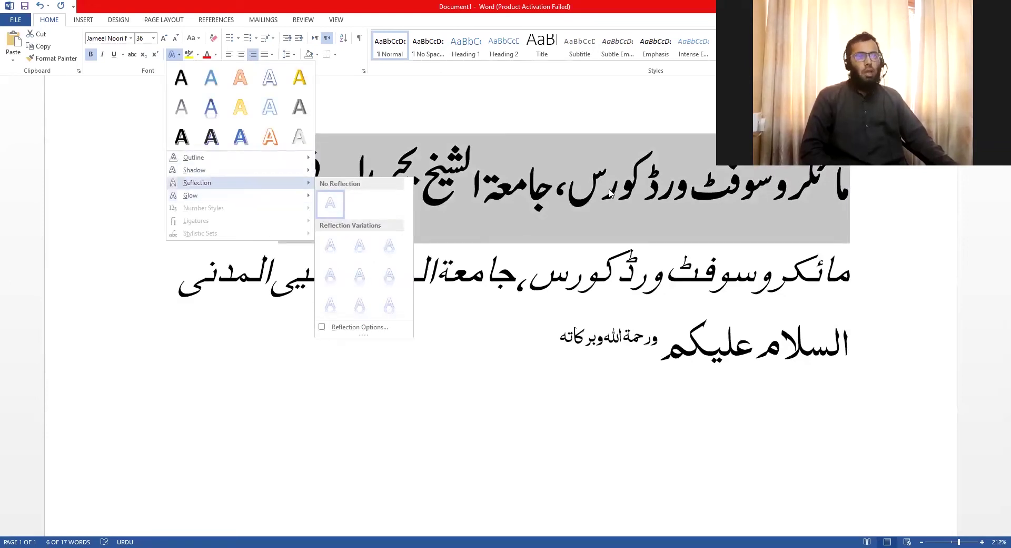
- Select the whole first heading line and apply the sixth Reflection Variation
left_click(450, 198)
left_click(337, 163)
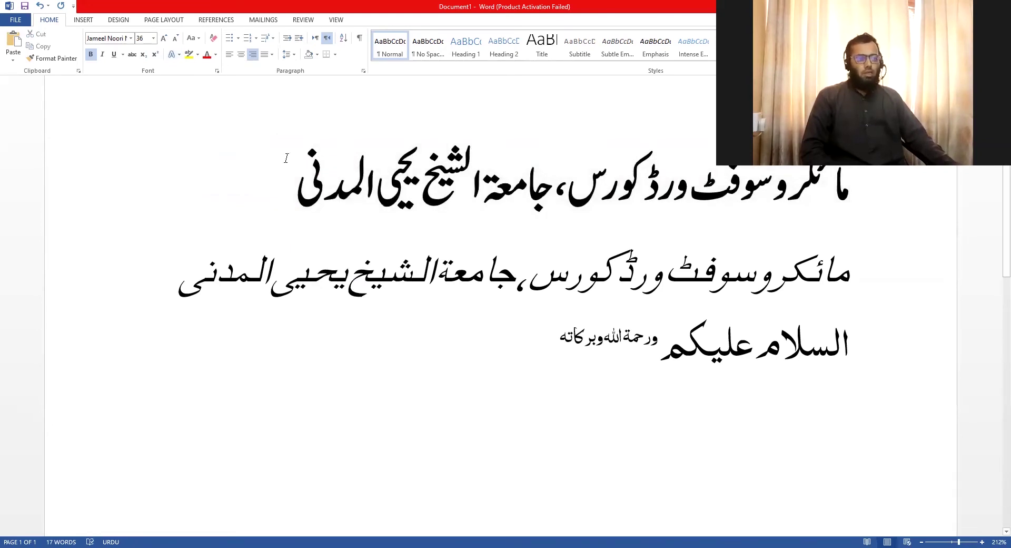
left_click_drag(291, 164, 905, 207)
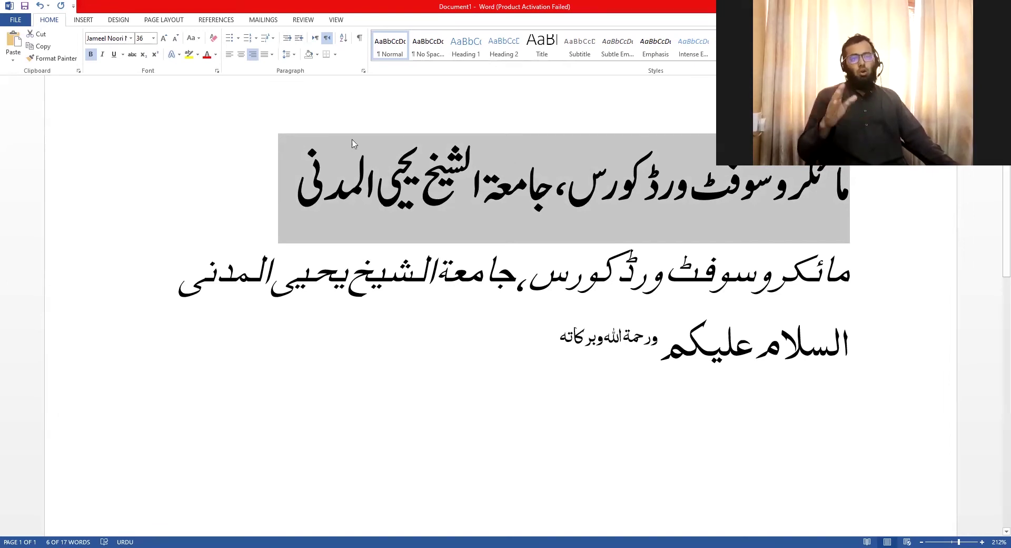
left_click(174, 53)
mouse_move(221, 184)
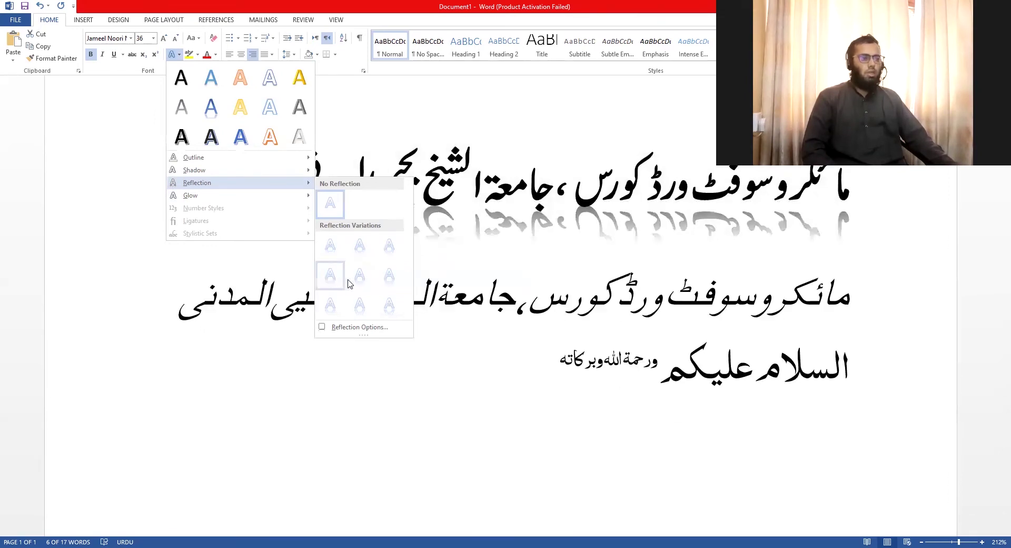
left_click(388, 276)
- Inspect the reflected heading, then reselect the first line along with its reflection
left_click(284, 176)
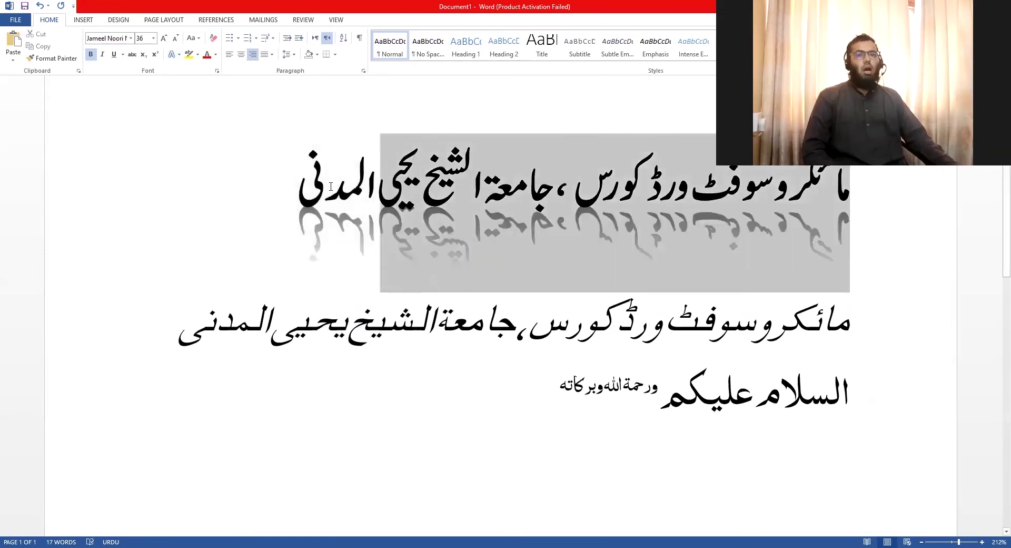
left_click_drag(863, 183, 213, 128)
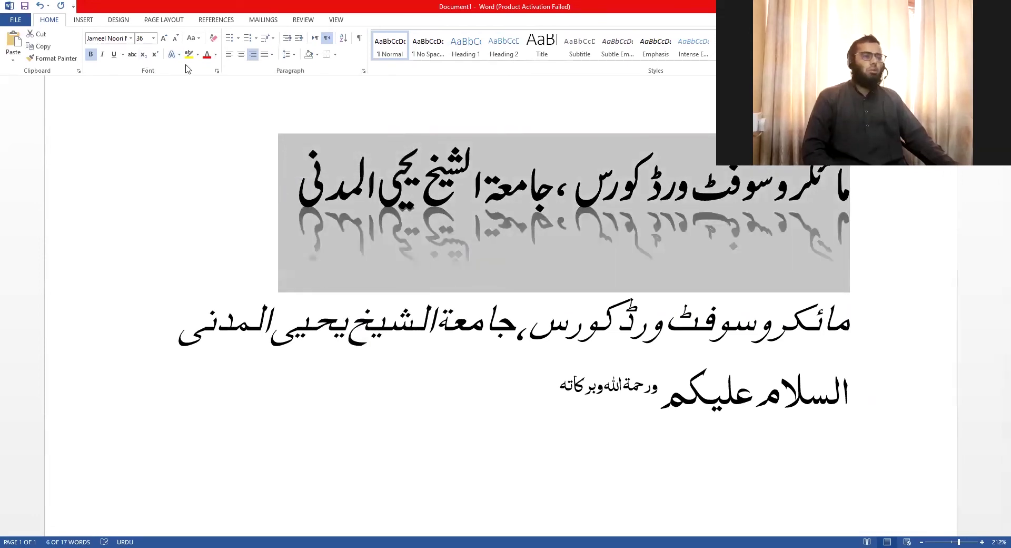
left_click(294, 188)
left_click_drag(294, 189, 853, 179)
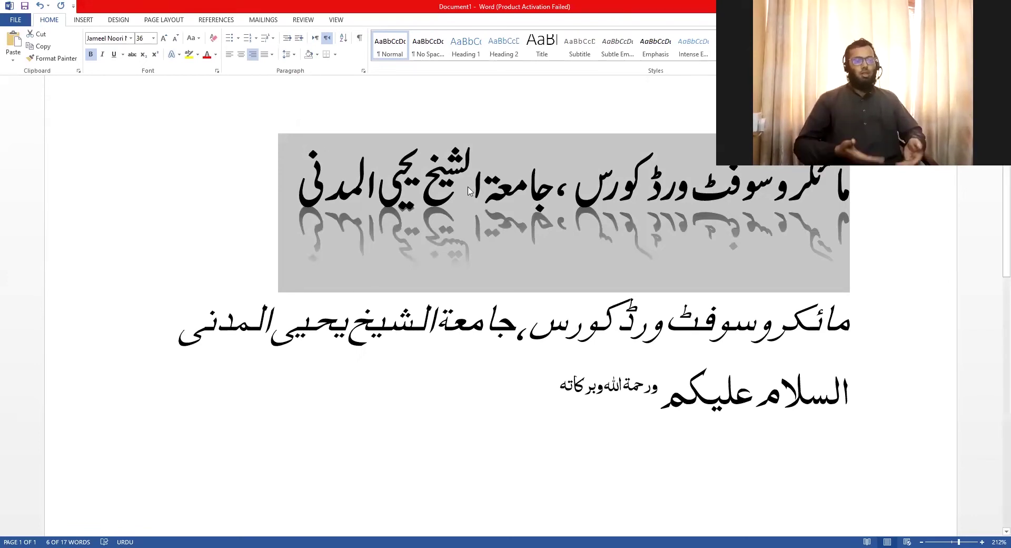
- Set the heading's reflection to No Reflection and bring up the Glow variations
left_click(178, 55)
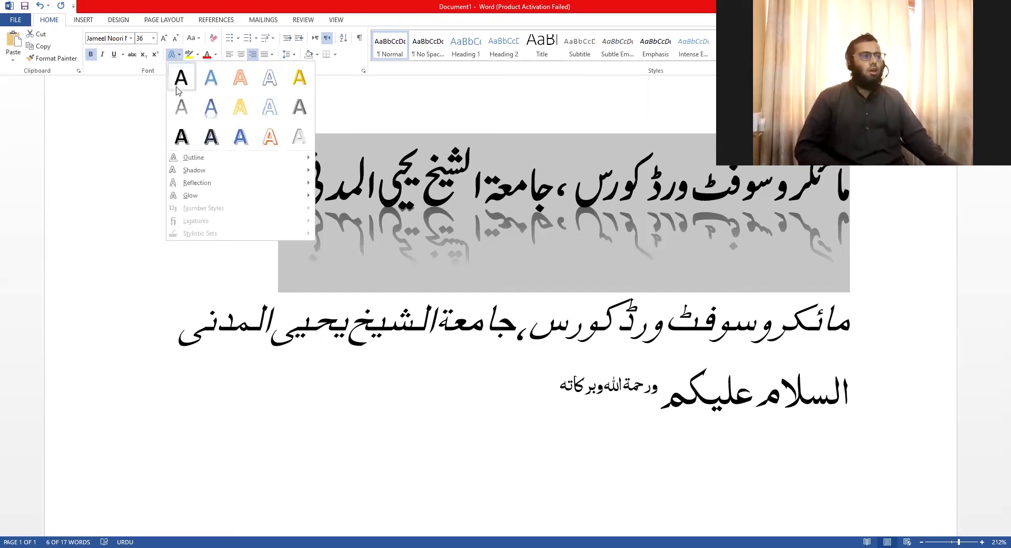
mouse_move(259, 184)
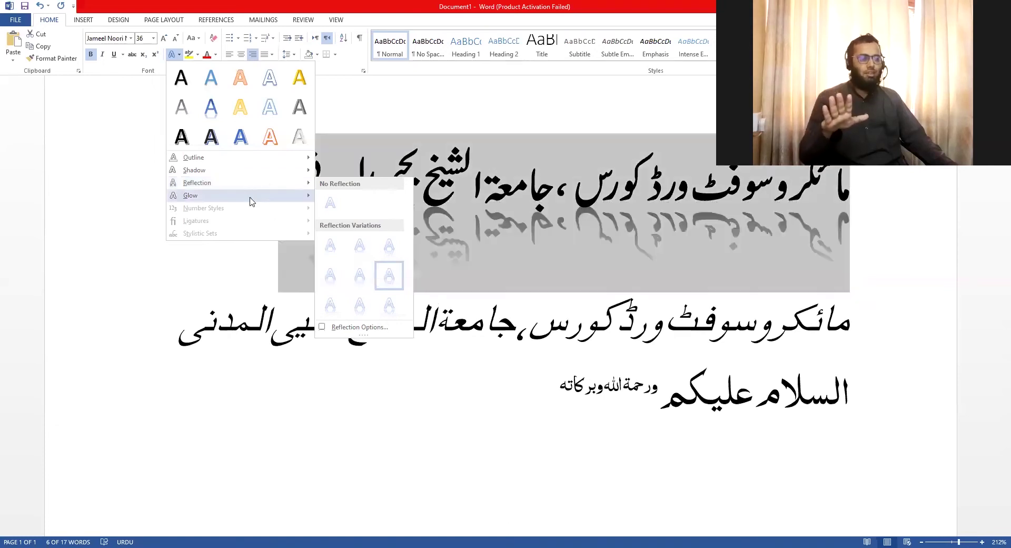
mouse_move(298, 198)
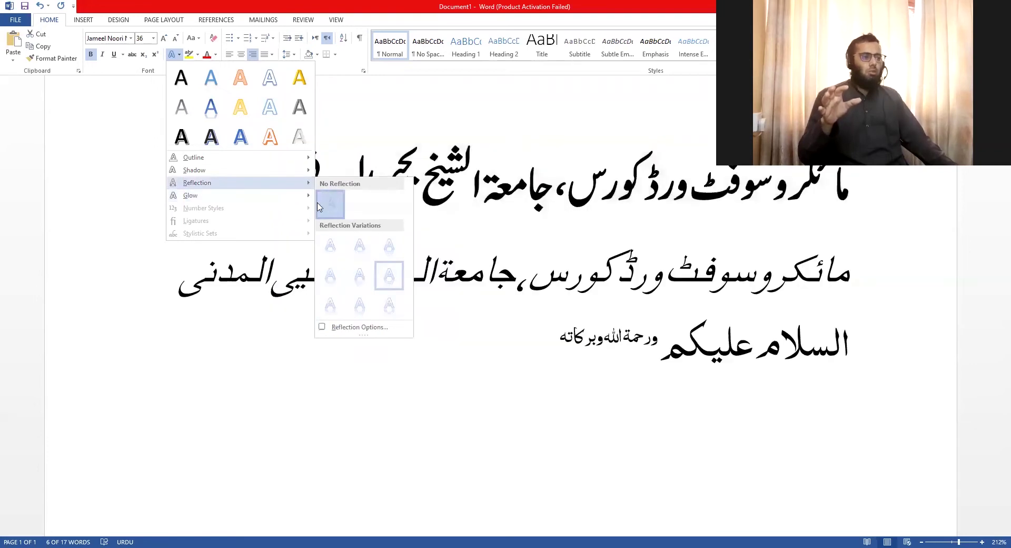
left_click(326, 203)
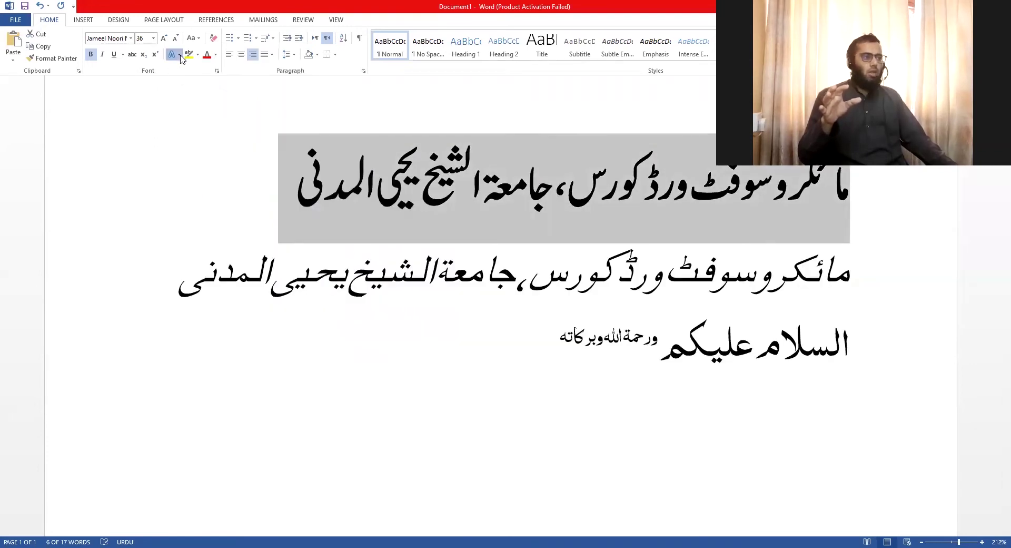
left_click(180, 54)
mouse_move(188, 200)
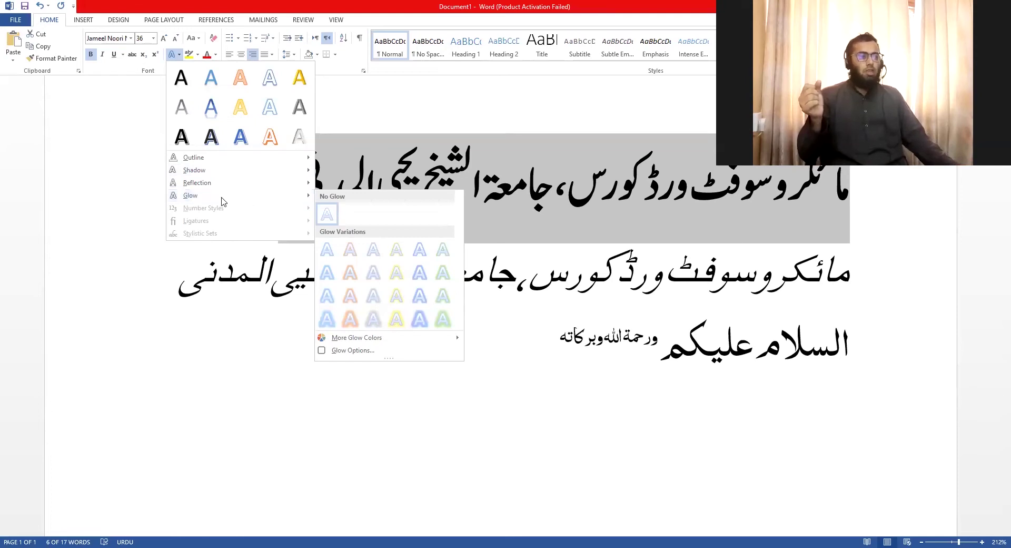
- Reselect the first heading line and bring up its Glow variations in Text Effects
left_click(448, 154)
left_click_drag(296, 179, 879, 193)
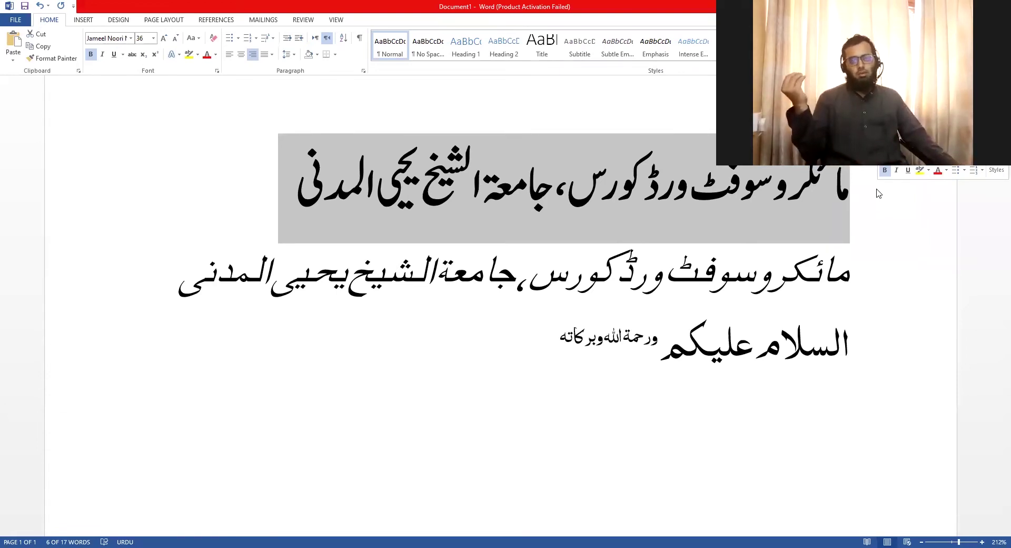
left_click(179, 55)
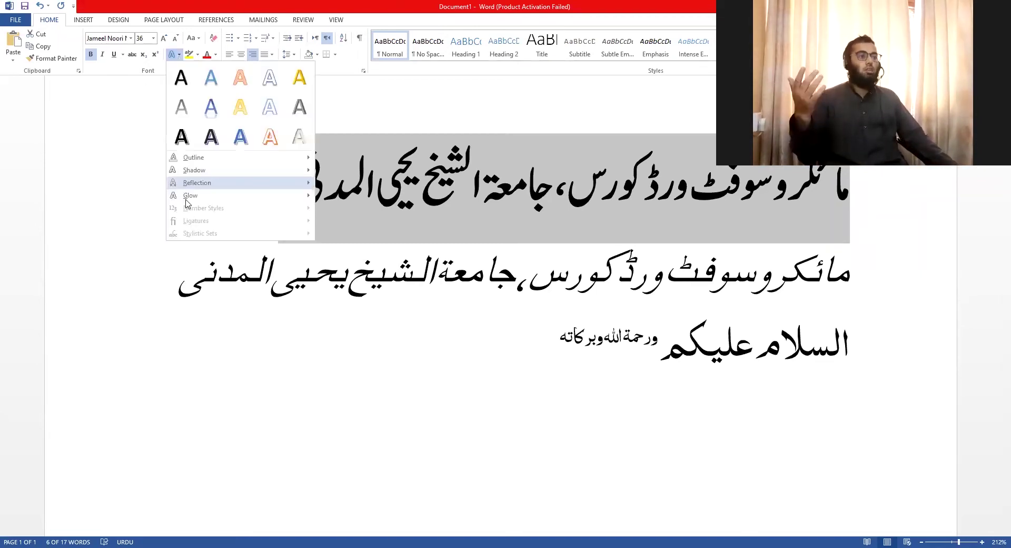
mouse_move(186, 200)
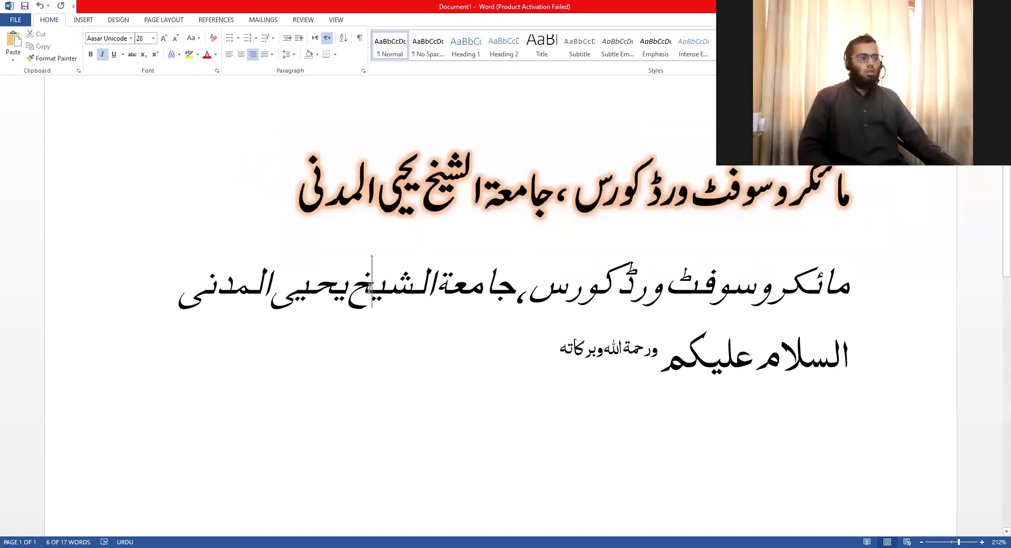
triple_click(474, 290)
left_click(178, 55)
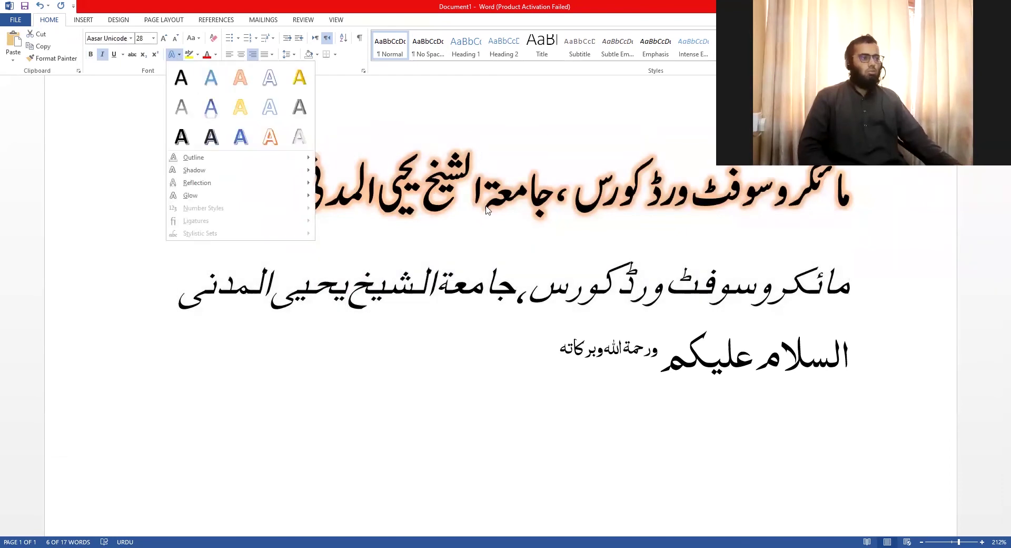
left_click(350, 175)
left_click(301, 176)
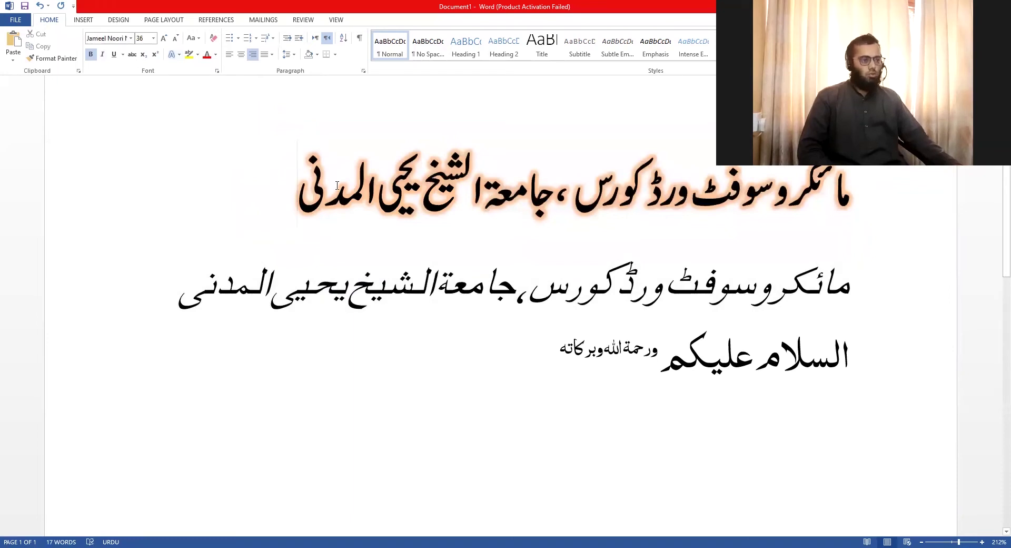
triple_click(886, 185)
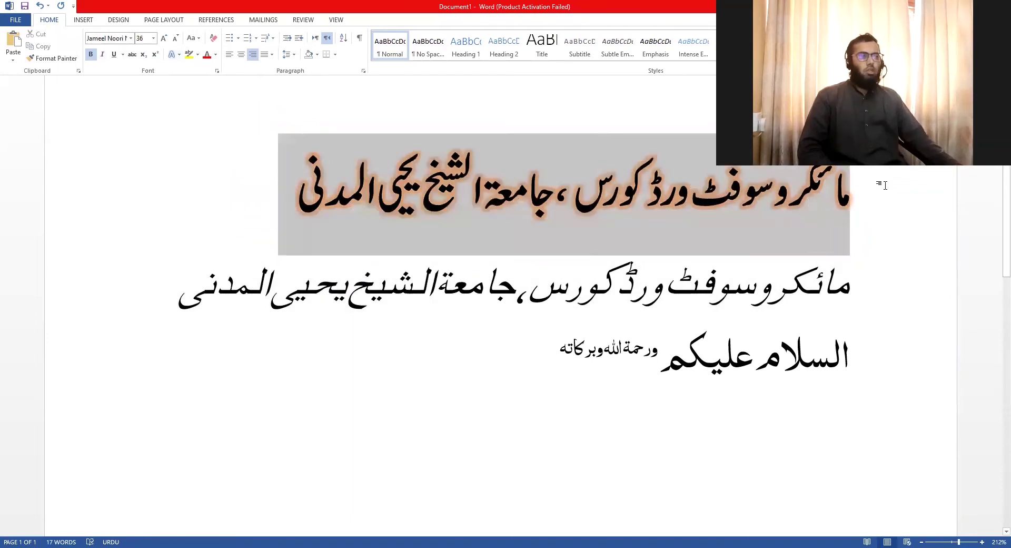
left_click(179, 55)
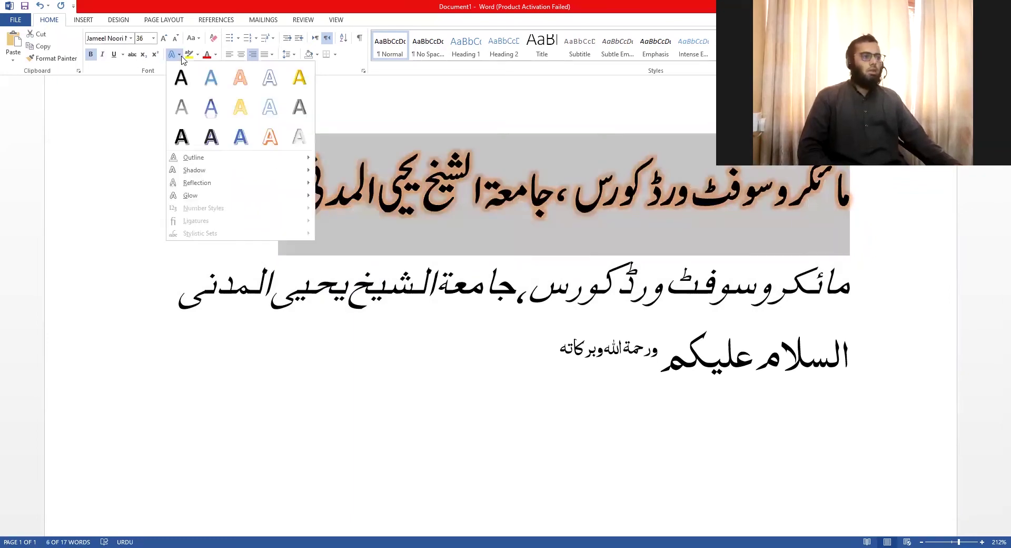
left_click(475, 171)
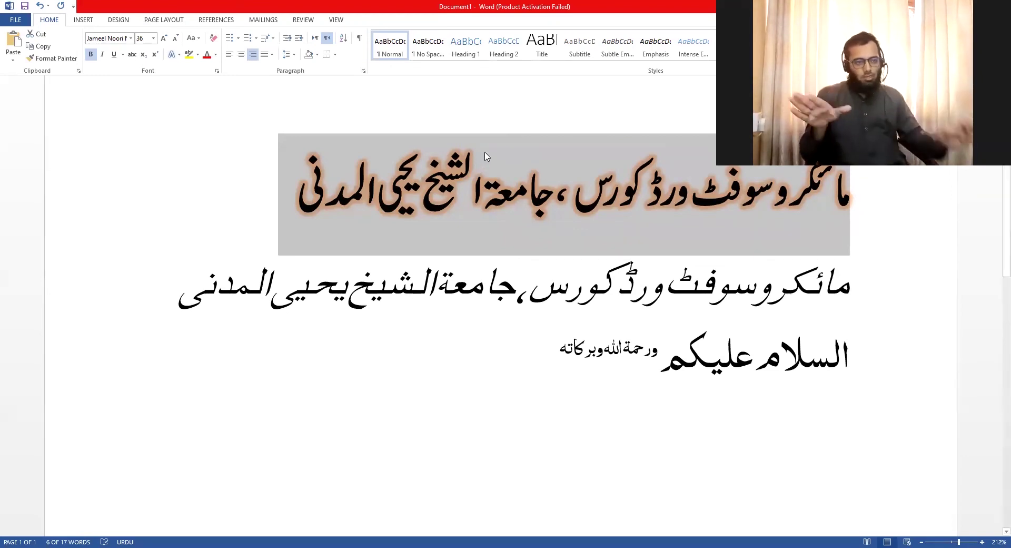
- Give the top Urdu heading a red text outline and an outer shadow
left_click(174, 54)
mouse_move(277, 158)
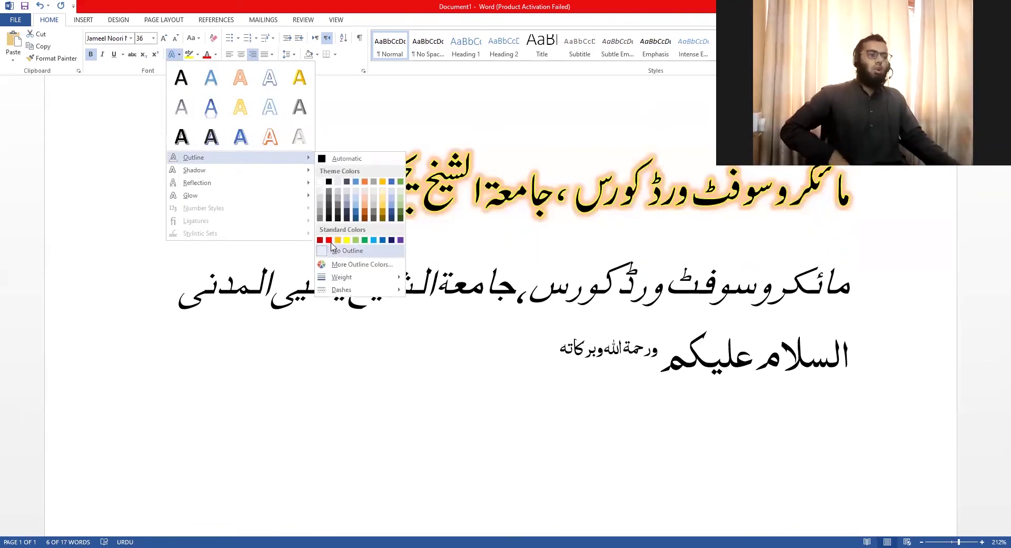
left_click(319, 213)
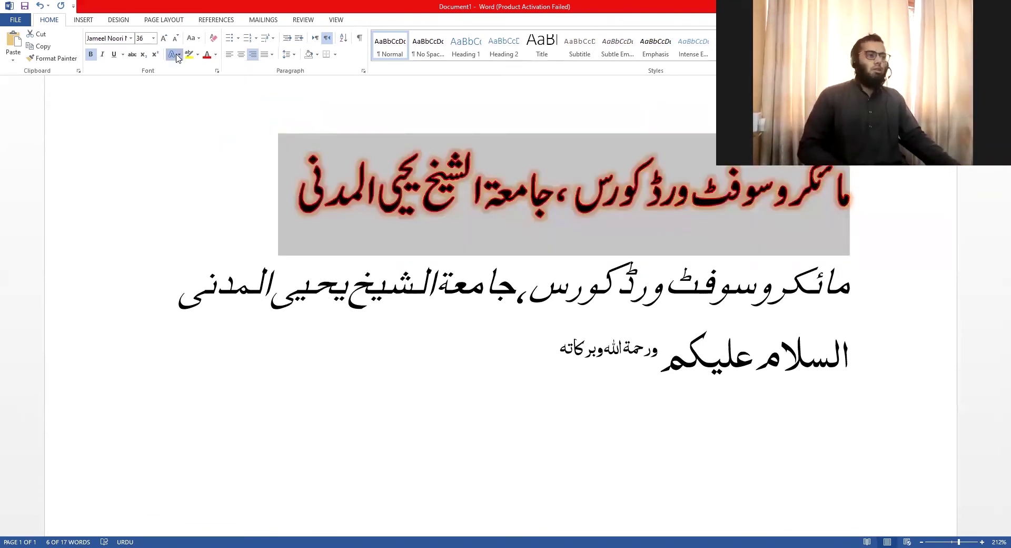
left_click(173, 54)
mouse_move(307, 174)
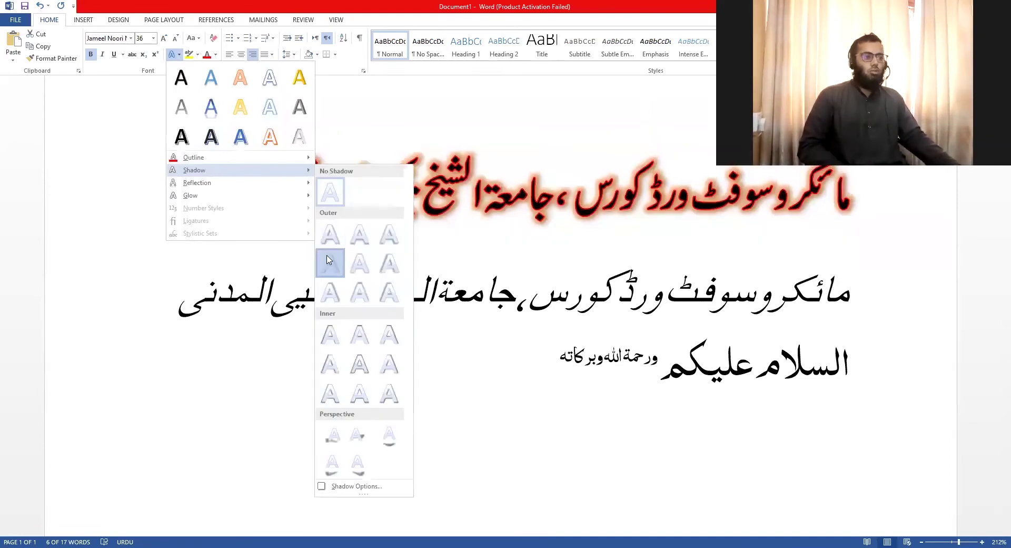
left_click(329, 260)
- Check the styled heading, reselect the whole line and undo the last change
left_click(179, 56)
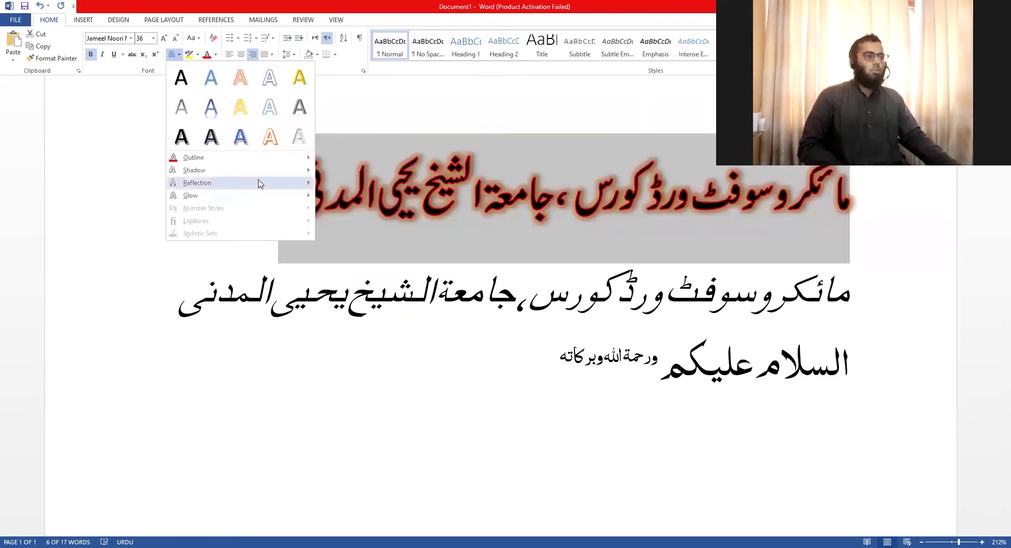
mouse_move(264, 185)
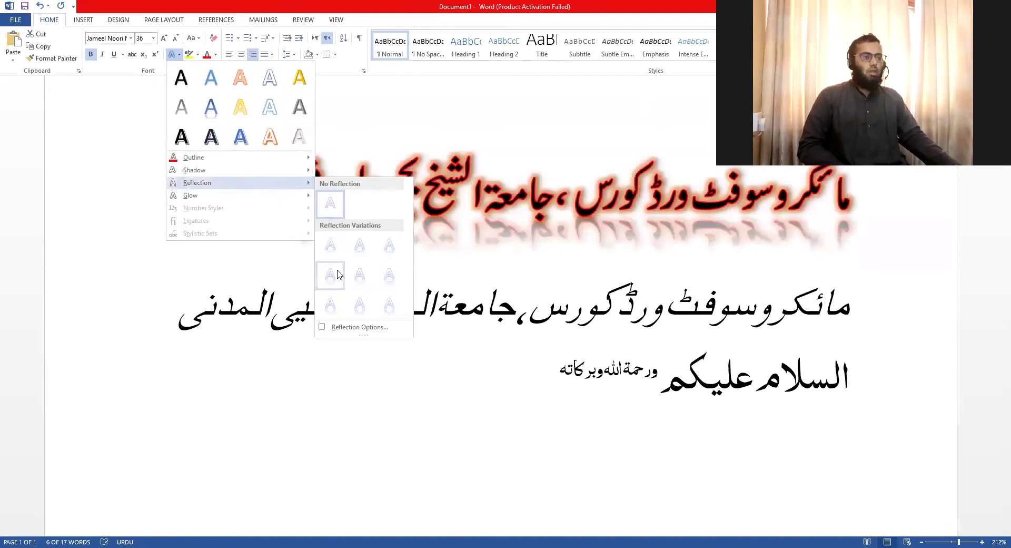
key("Escape")
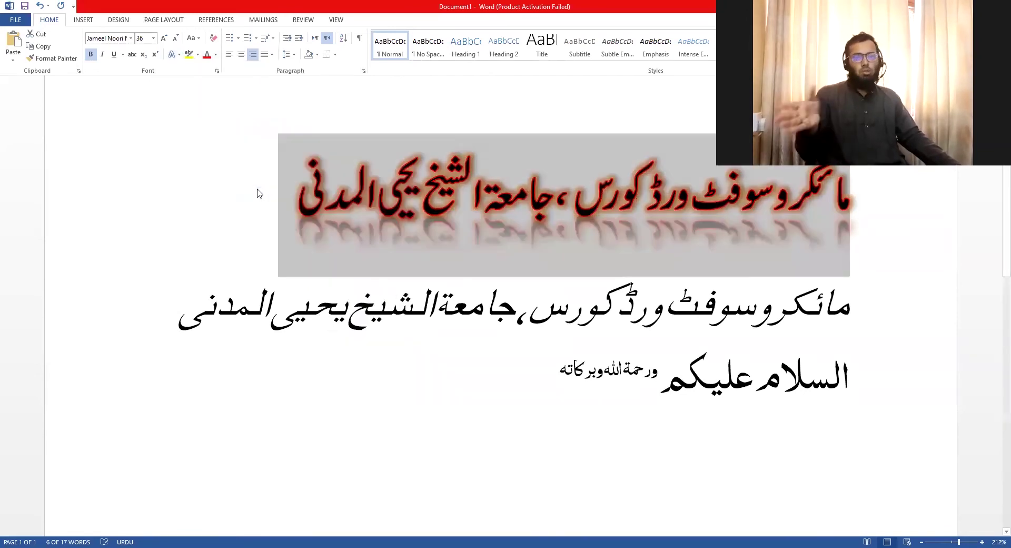
left_click(363, 179)
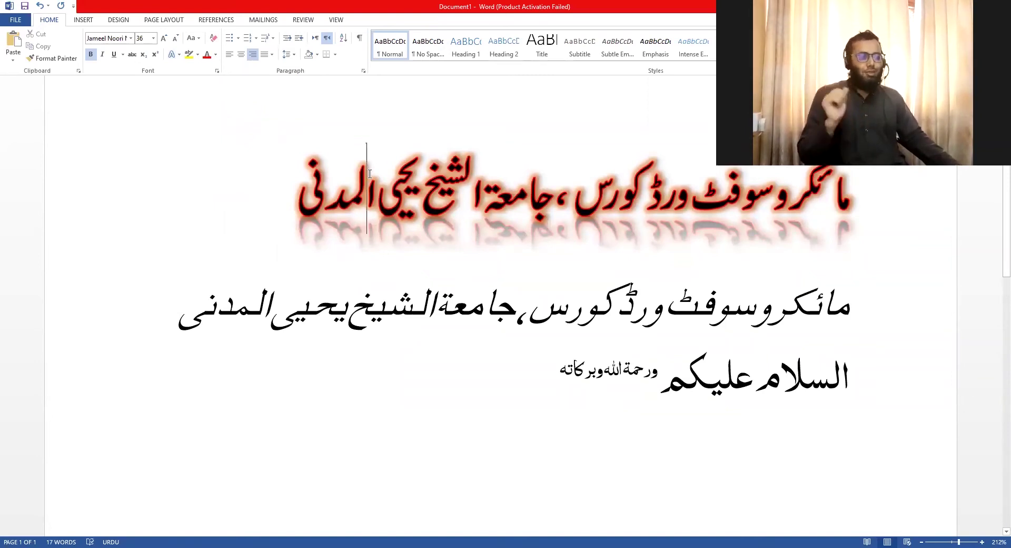
triple_click(370, 175)
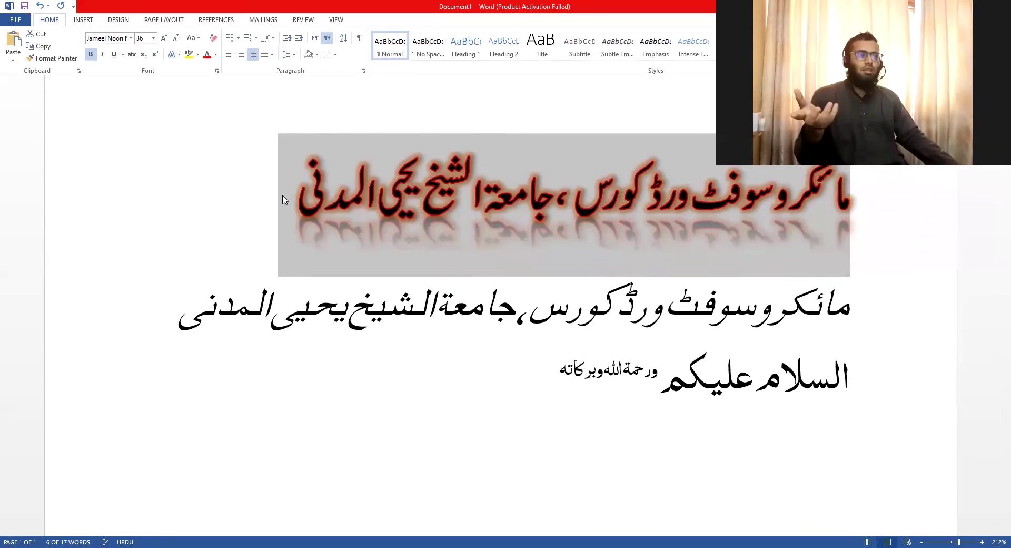
key("ctrl+z")
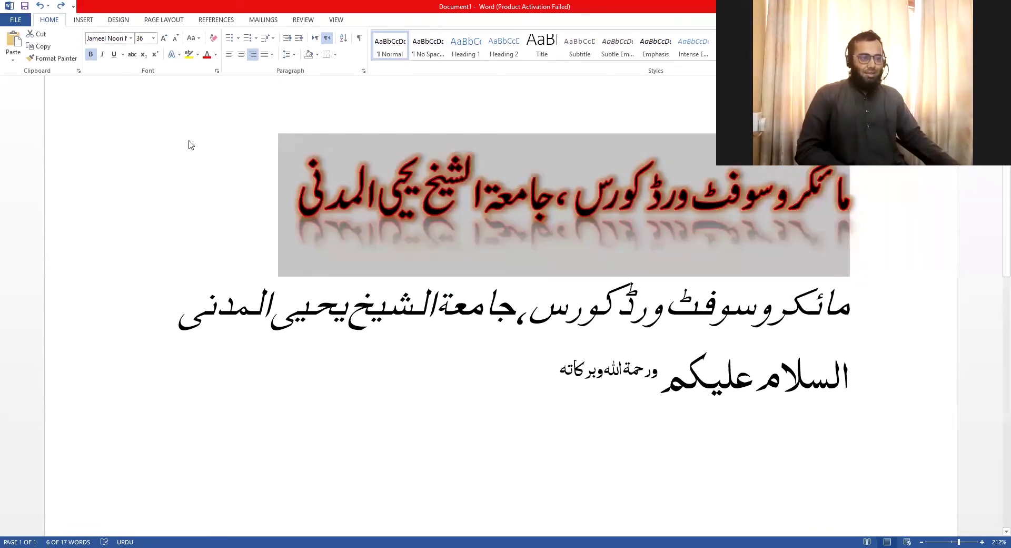
- Clear all formatting from the heading and make it right-aligned, right-to-left
left_click(213, 39)
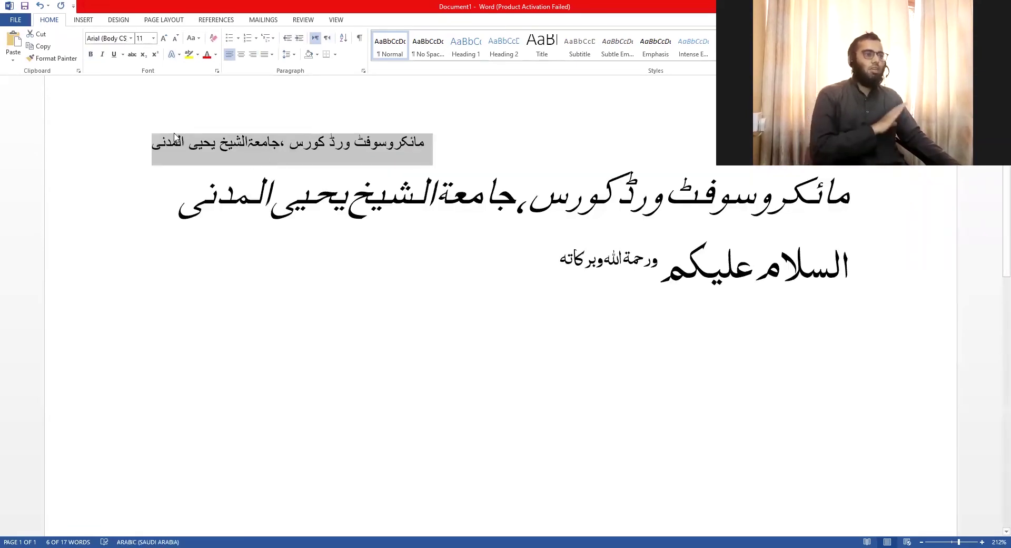
left_click(253, 56)
left_click(327, 38)
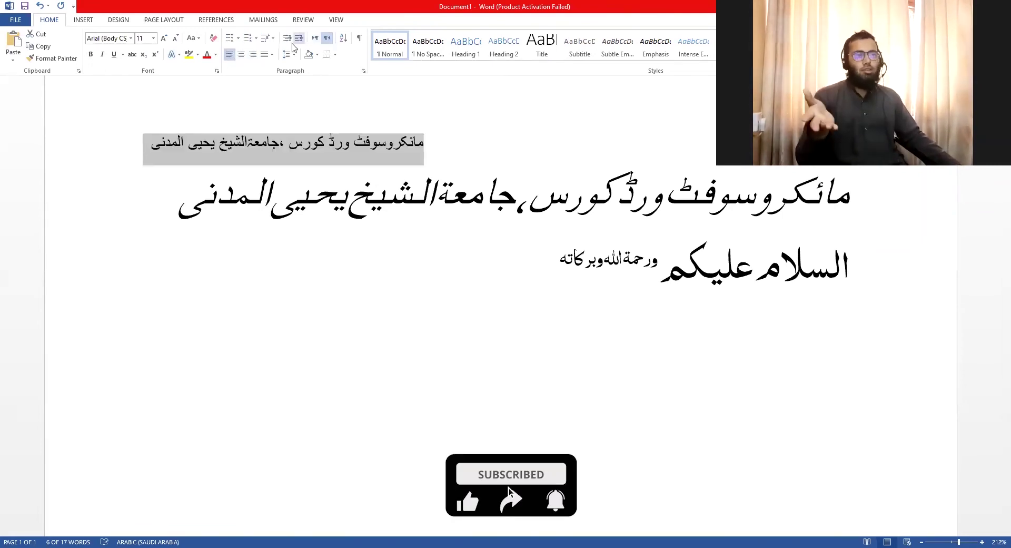
left_click(252, 54)
- Set the heading's font to Jameel Noori Nastaleeq and enlarge it to size 48
left_click(130, 38)
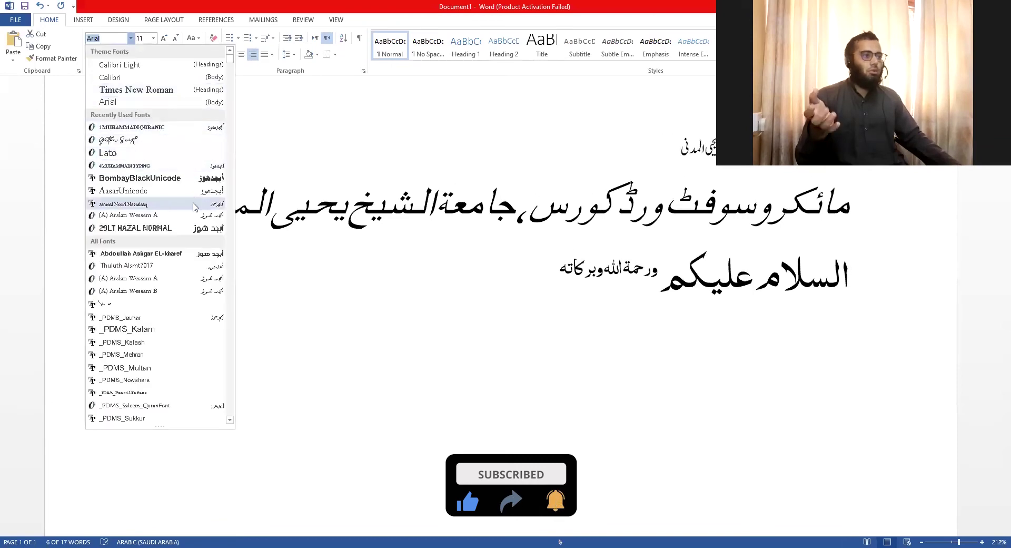
left_click(191, 205)
double_click(167, 38)
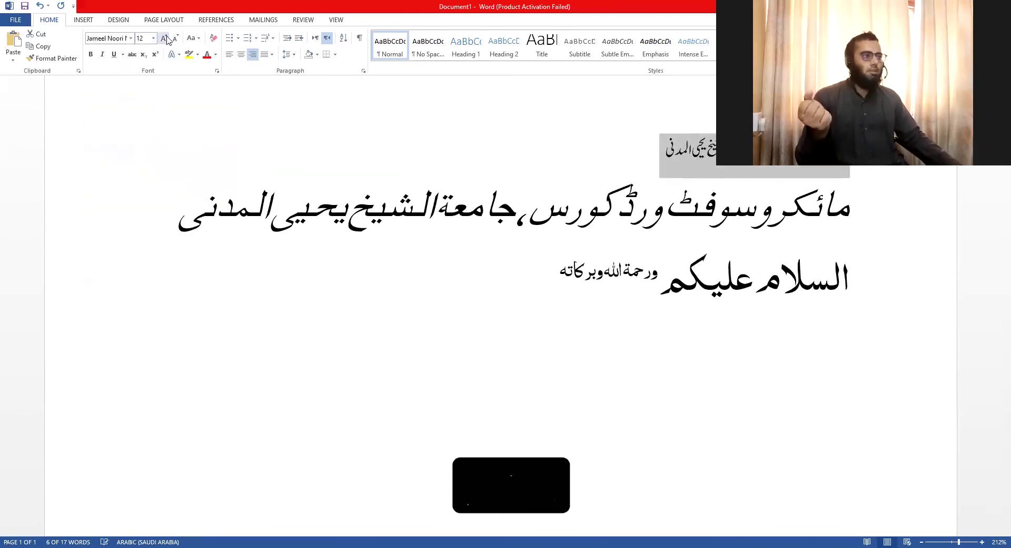
double_click(165, 37)
double_click(163, 37)
left_click(163, 36)
double_click(163, 38)
double_click(164, 38)
left_click(163, 38)
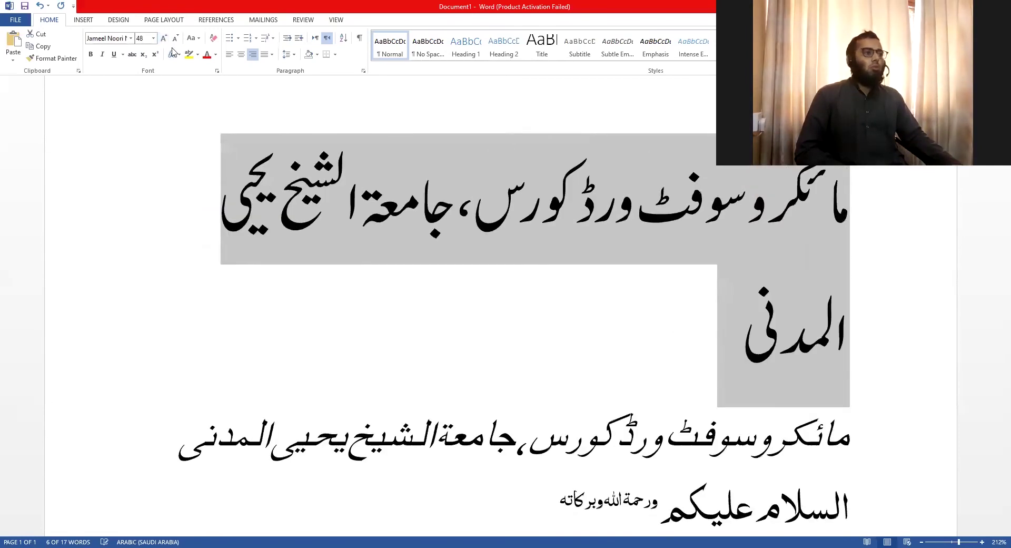
left_click(176, 39)
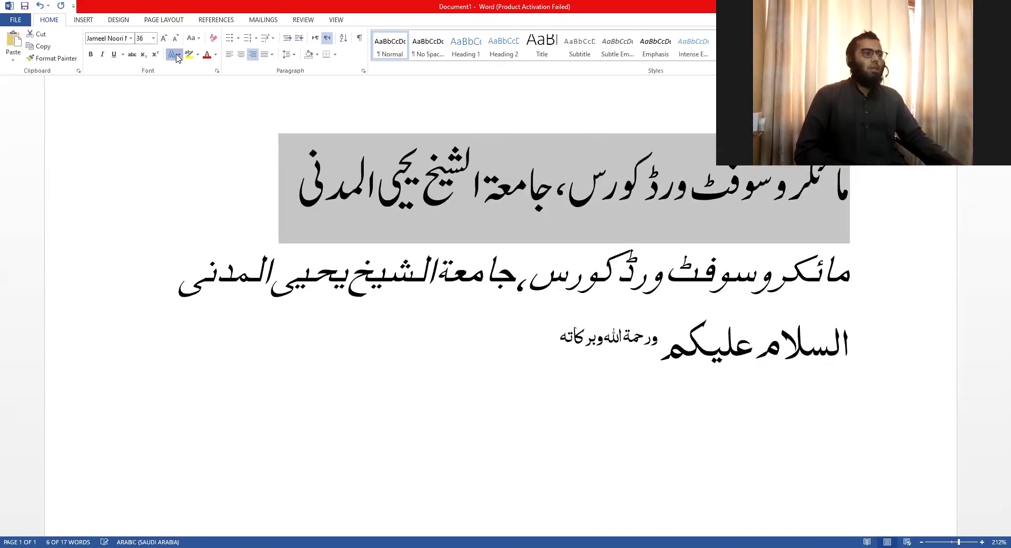
left_click(178, 54)
mouse_move(244, 160)
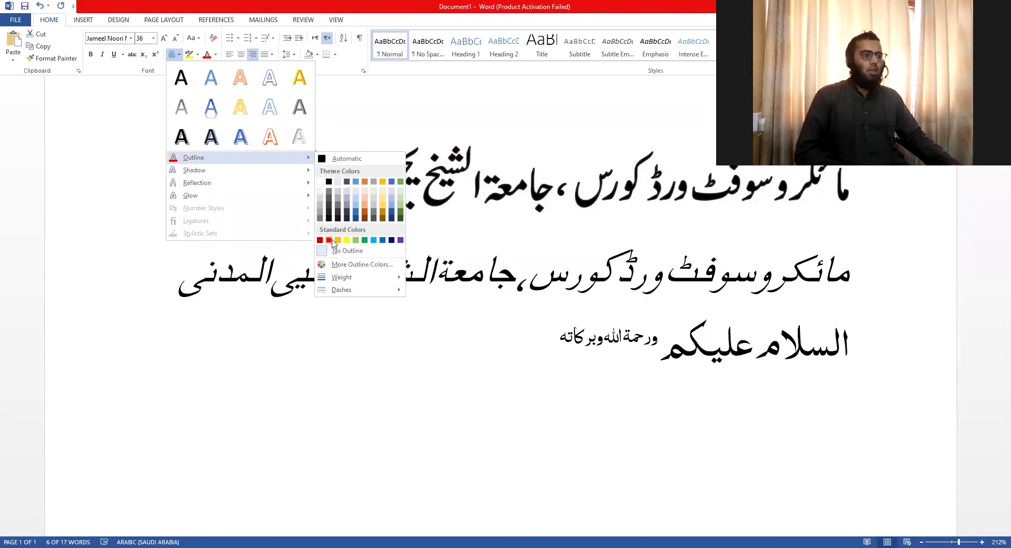
left_click(332, 241)
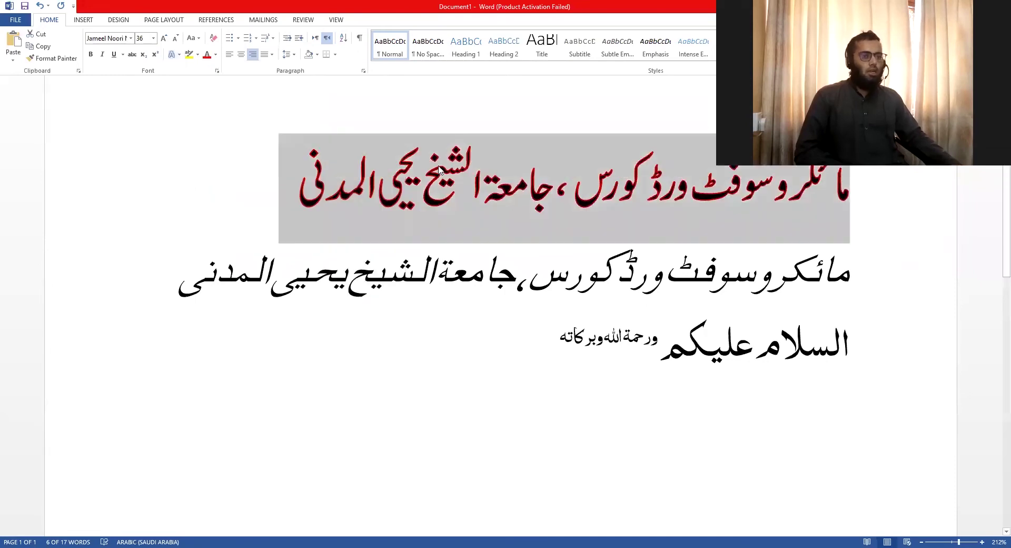
left_click(179, 54)
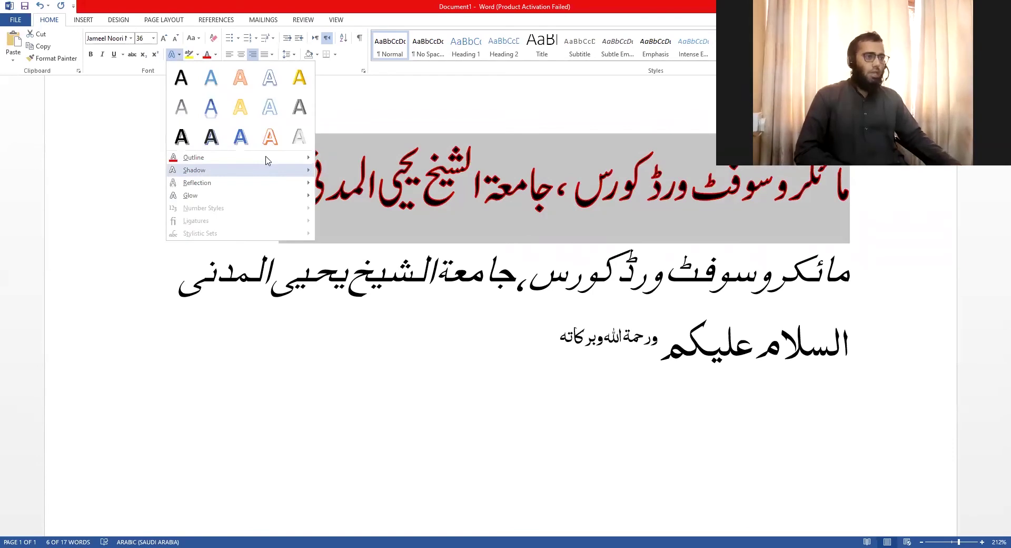
mouse_move(267, 158)
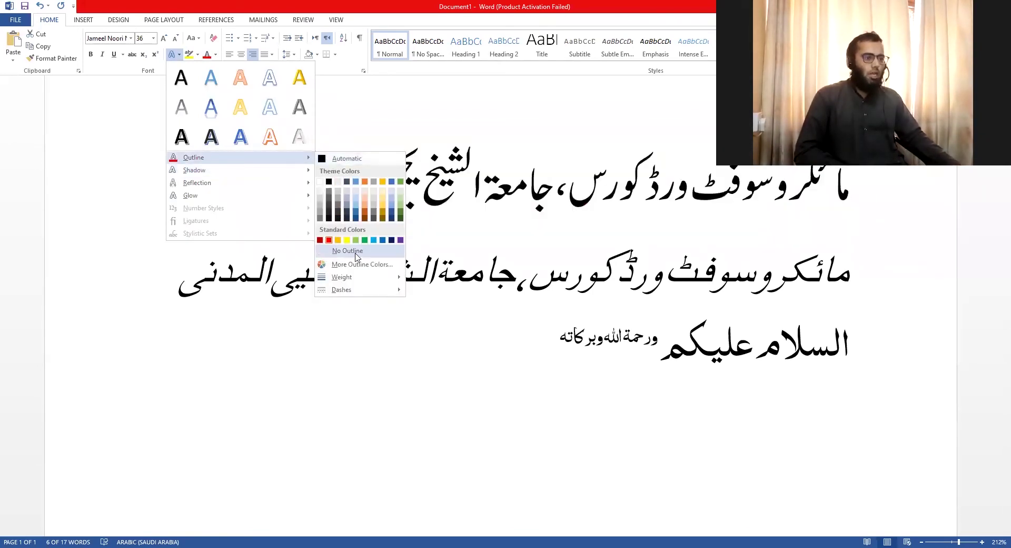
left_click(356, 253)
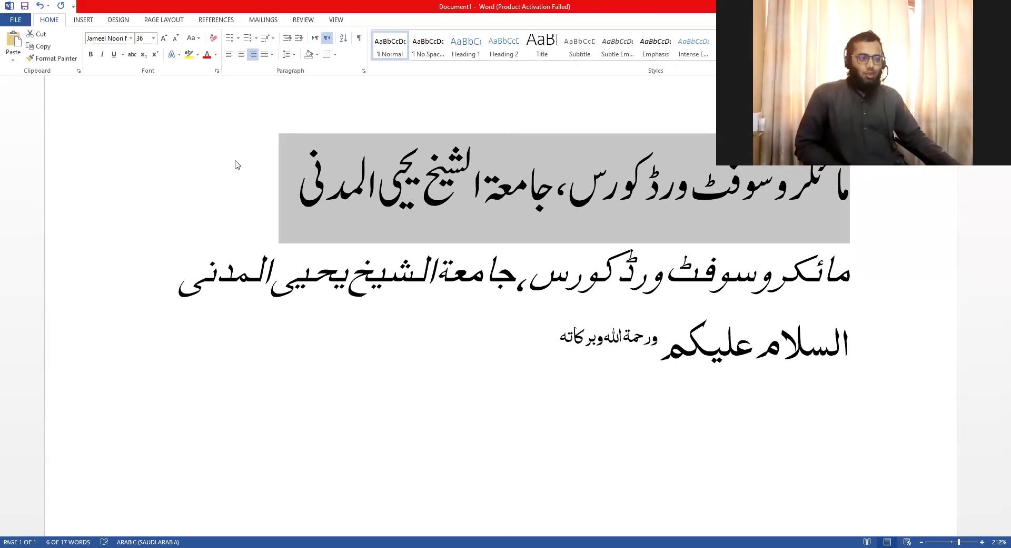
left_click(245, 167)
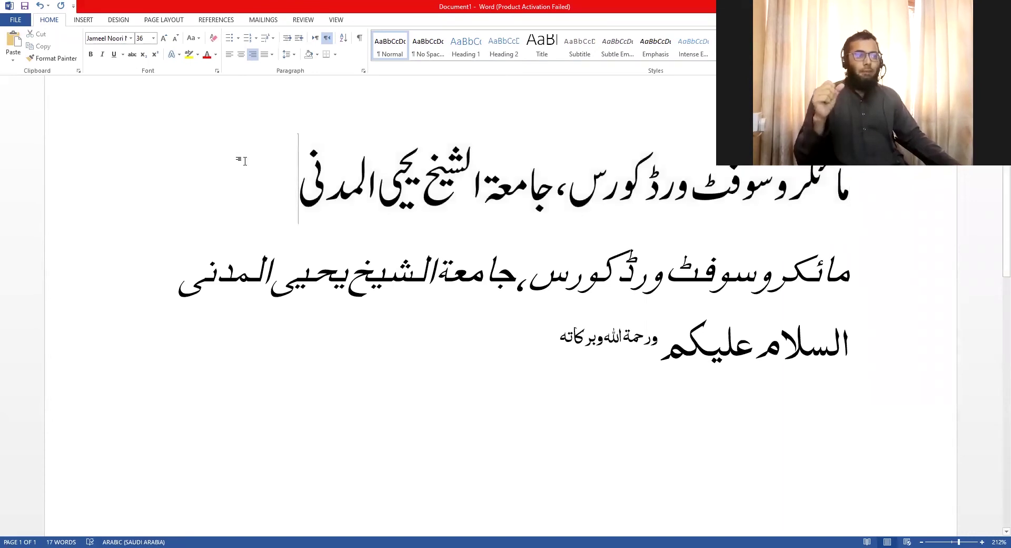
left_click_drag(244, 161, 732, 192)
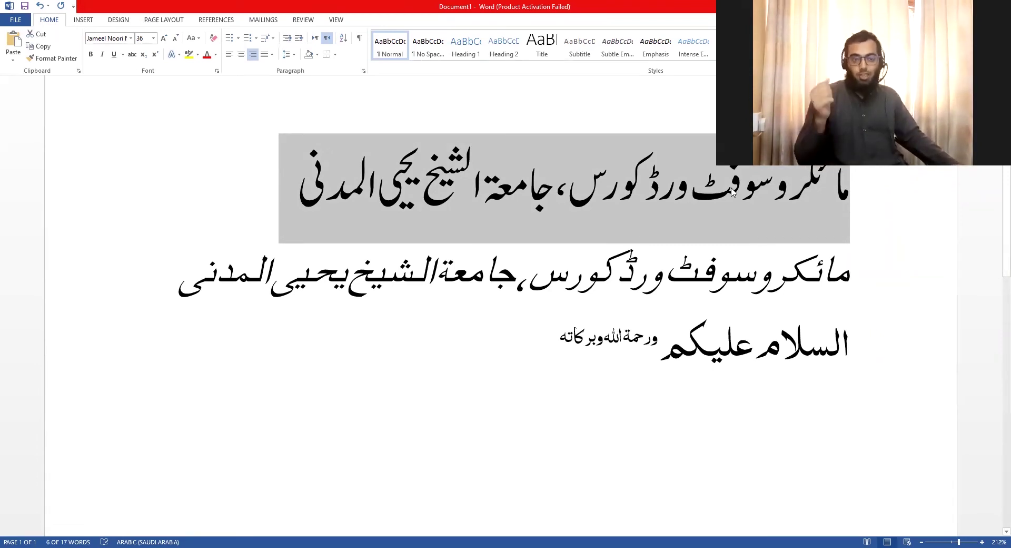
left_click(206, 172)
mouse_move(351, 172)
left_mouse_down()
mouse_move(789, 172)
mouse_move(413, 192)
left_mouse_up()
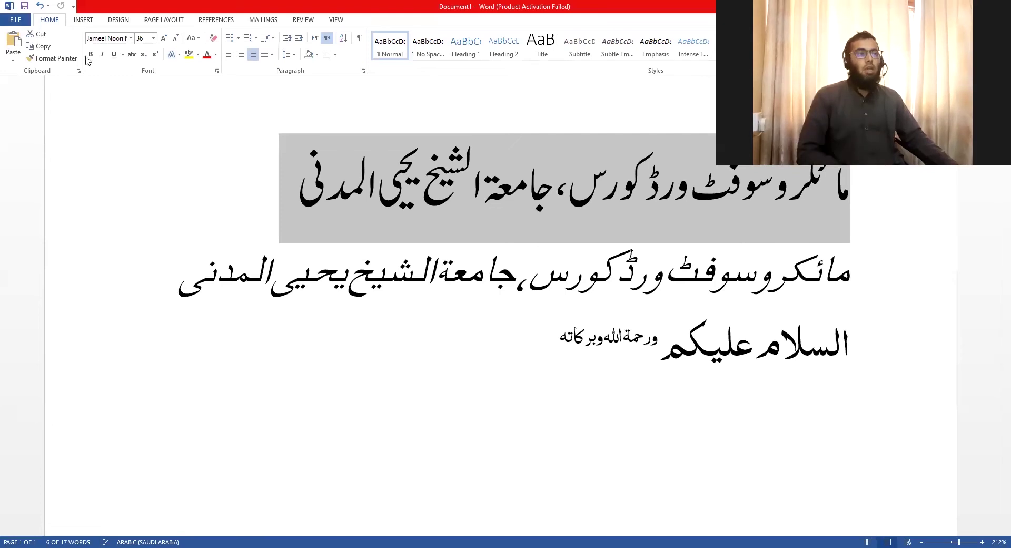
left_click(198, 58)
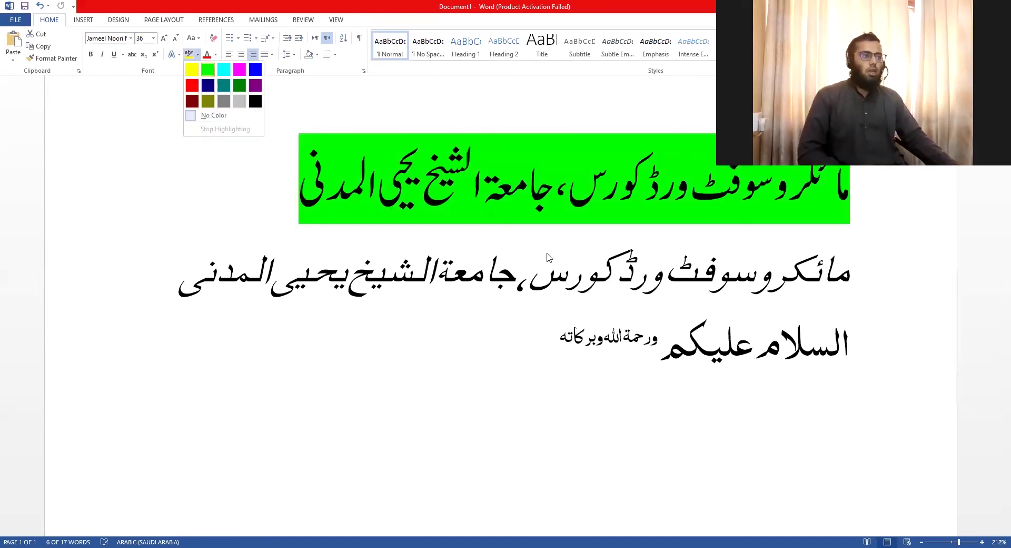
left_click(711, 234)
left_click(780, 343)
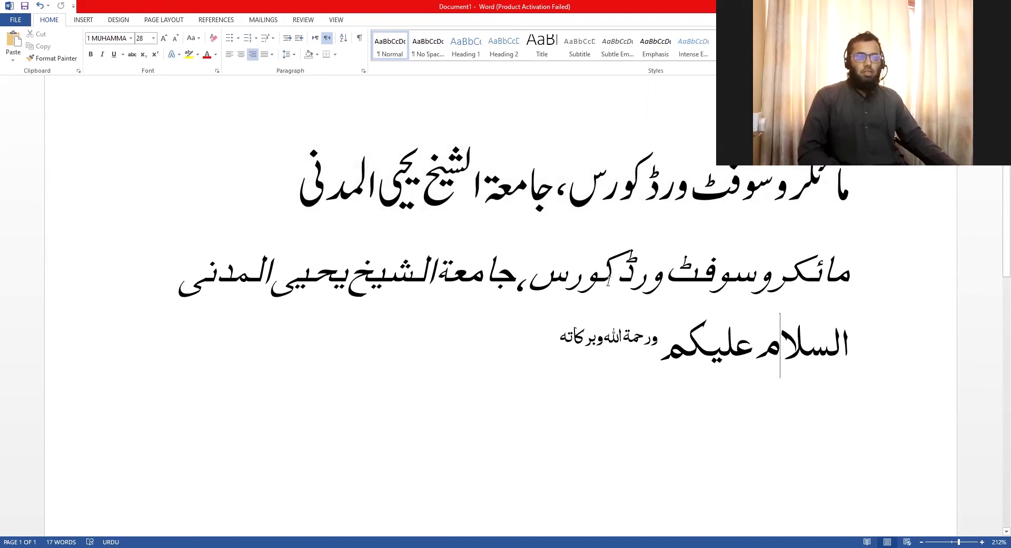
left_click_drag(520, 283, 396, 283)
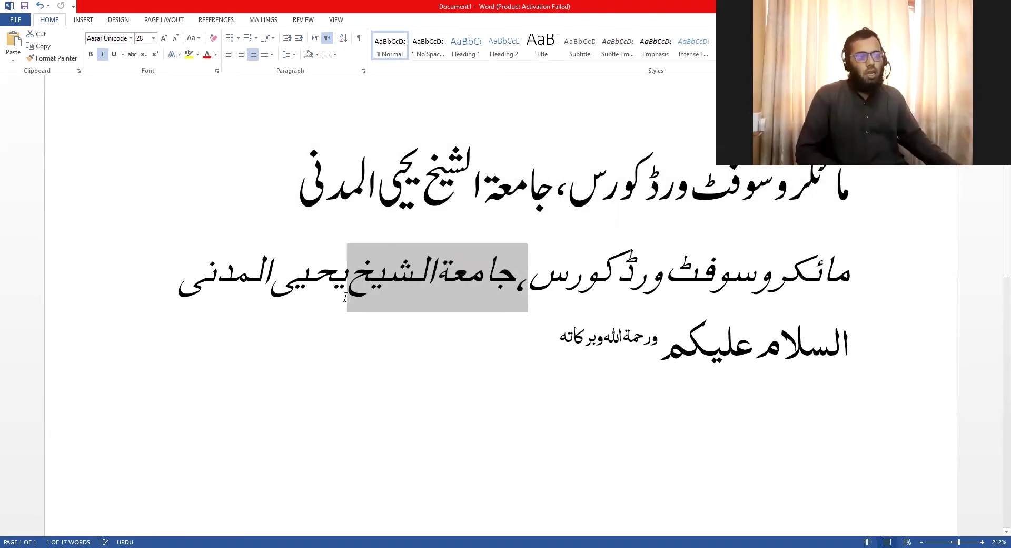
left_click(198, 54)
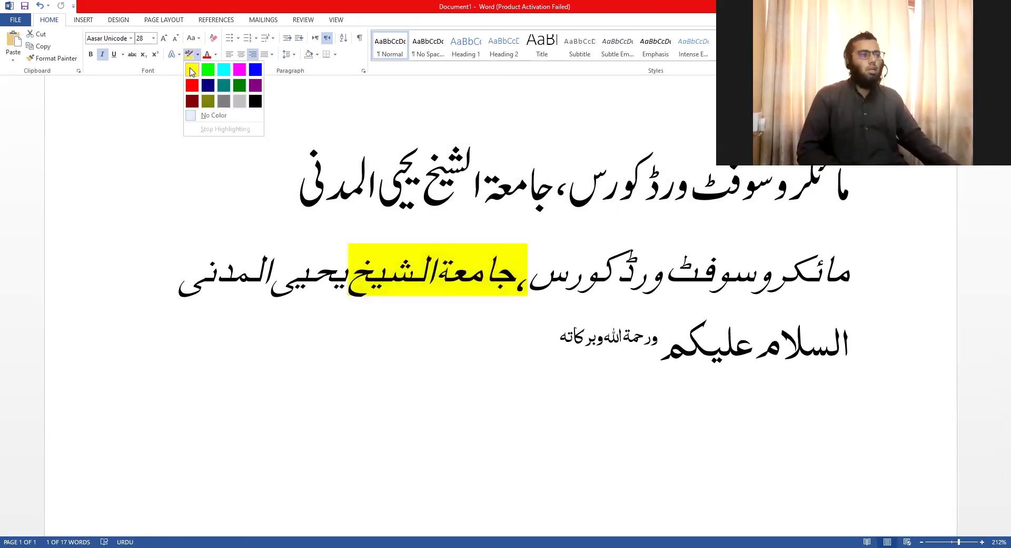
left_click(191, 70)
left_click(634, 293)
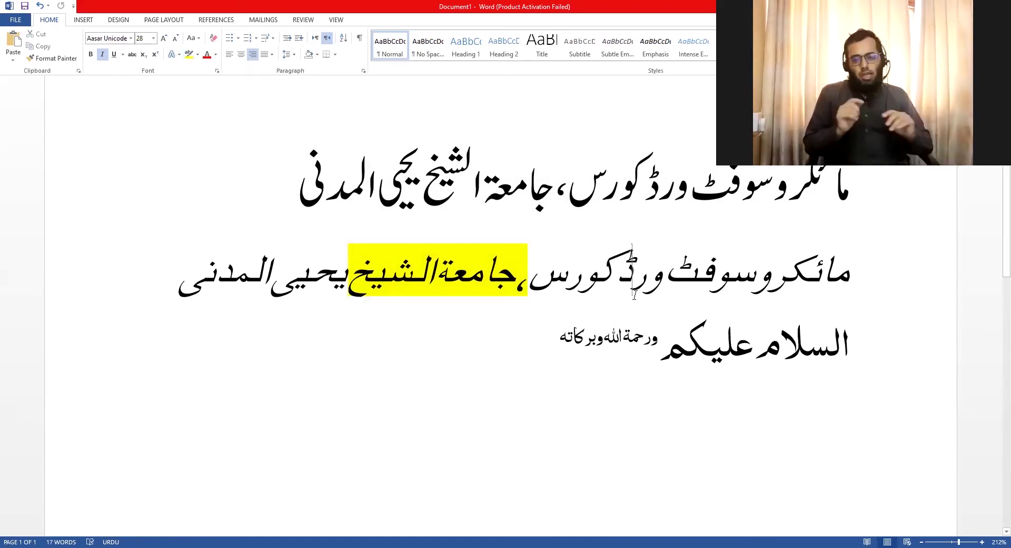
left_click(540, 272)
mouse_move(525, 271)
left_mouse_down()
mouse_move(348, 274)
mouse_move(529, 276)
left_mouse_up()
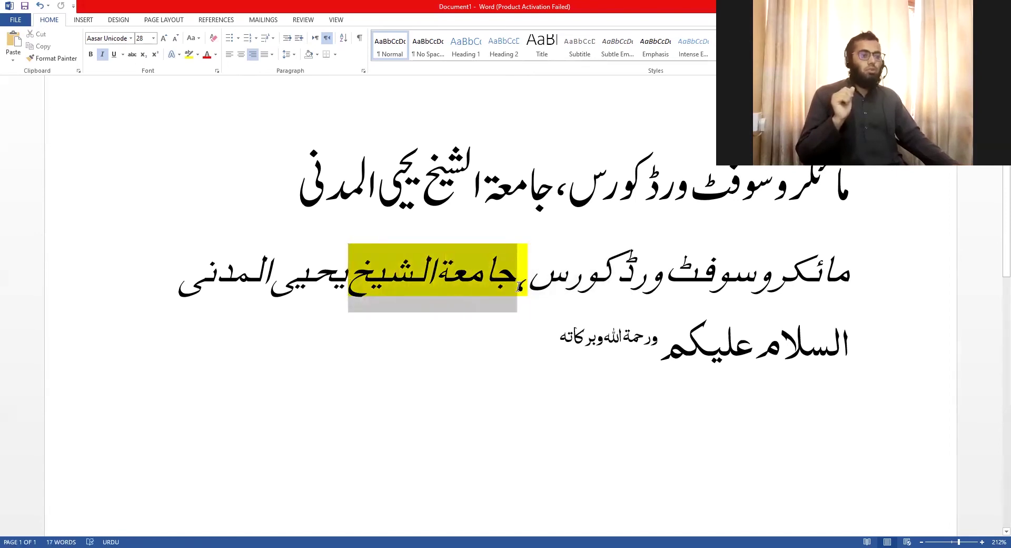
left_click(199, 55)
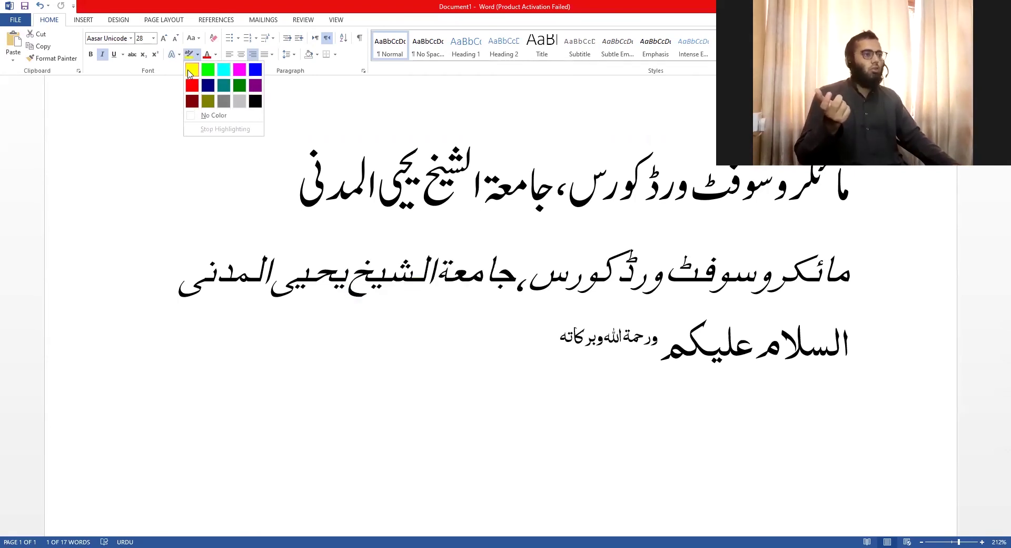
left_click(527, 270)
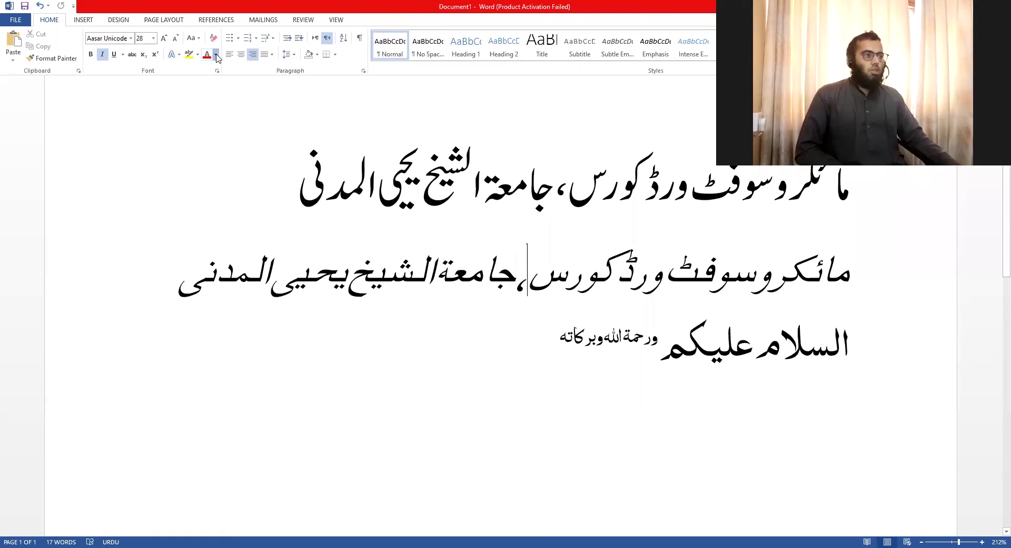
- Dismiss the font colour choices and drag-select the entire top Urdu heading line
left_click(216, 55)
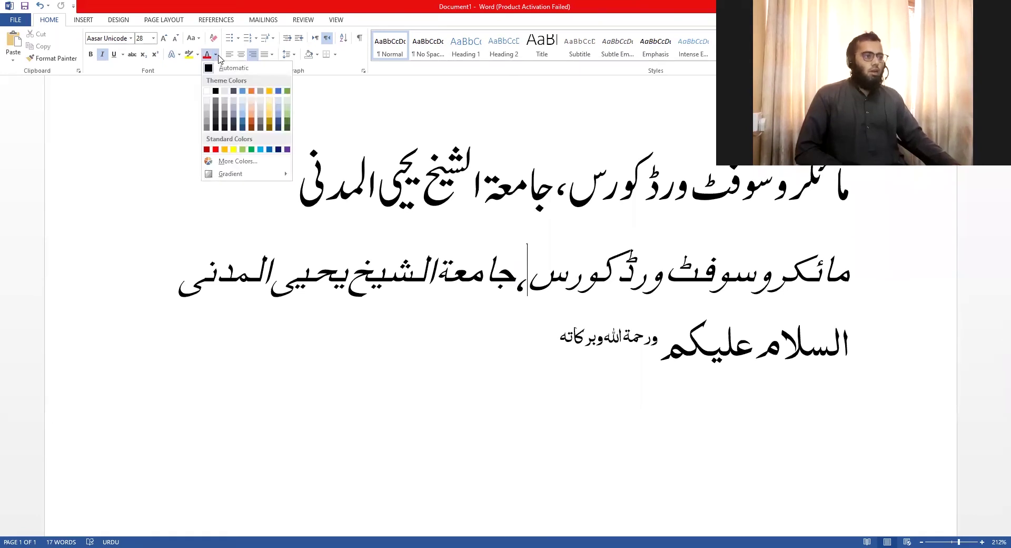
key("Escape")
left_click(387, 185)
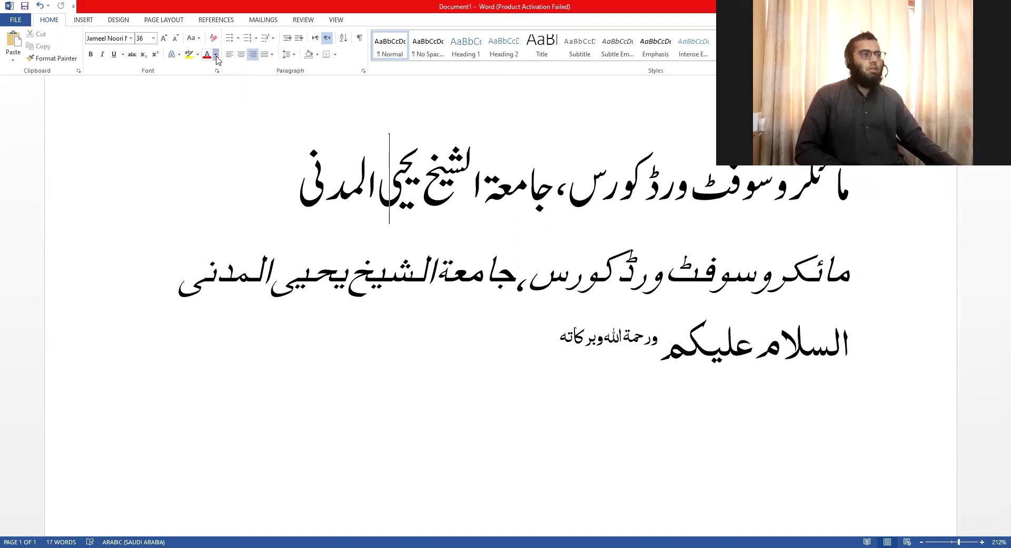
left_click(215, 55)
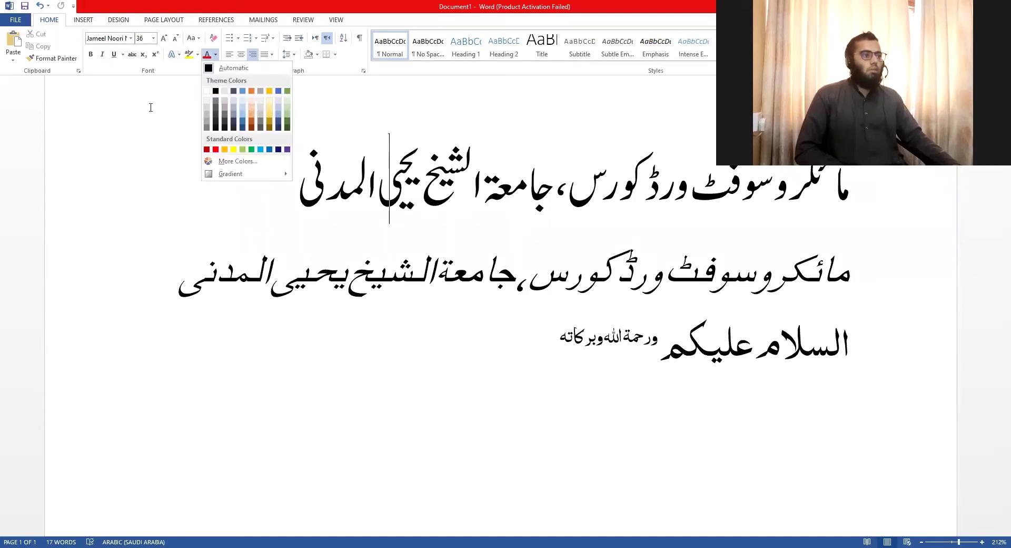
left_click(209, 60)
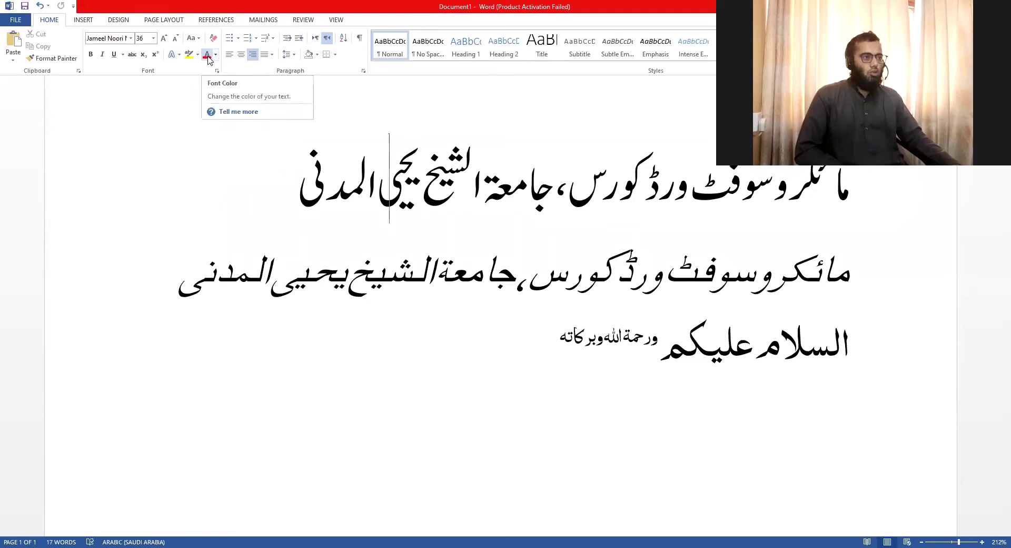
left_click(544, 361)
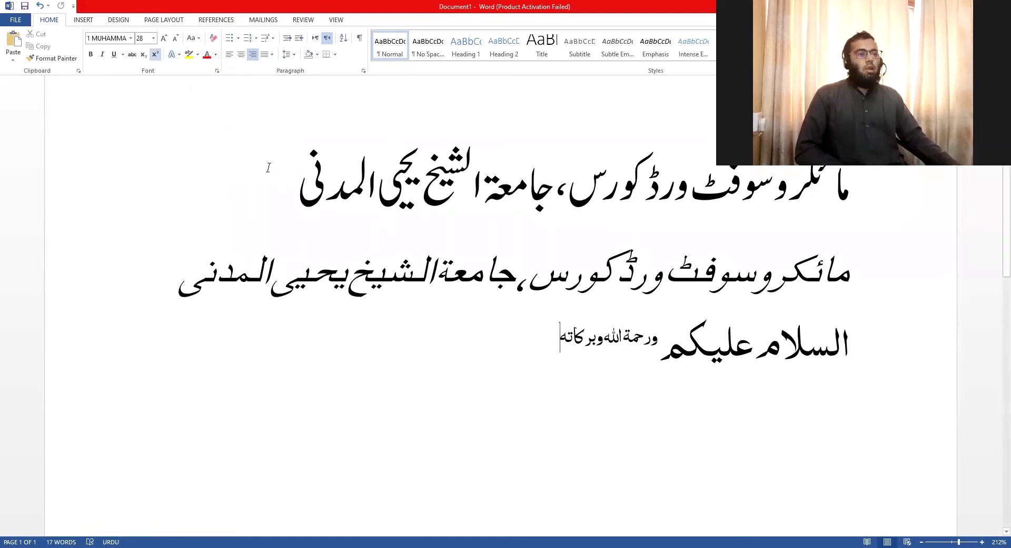
left_click_drag(276, 166, 870, 180)
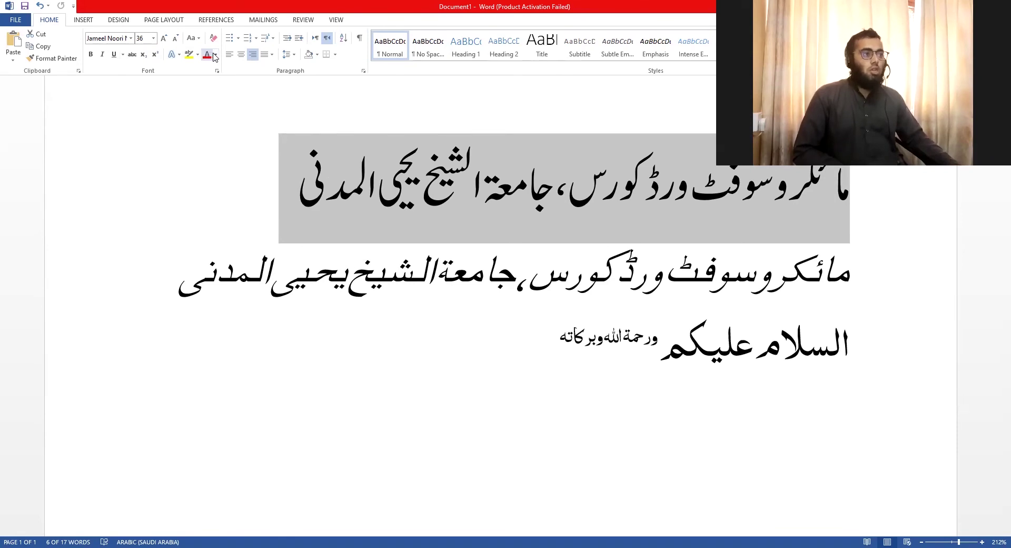
- Apply the green standard font colour to the selected top Urdu heading
left_click(215, 55)
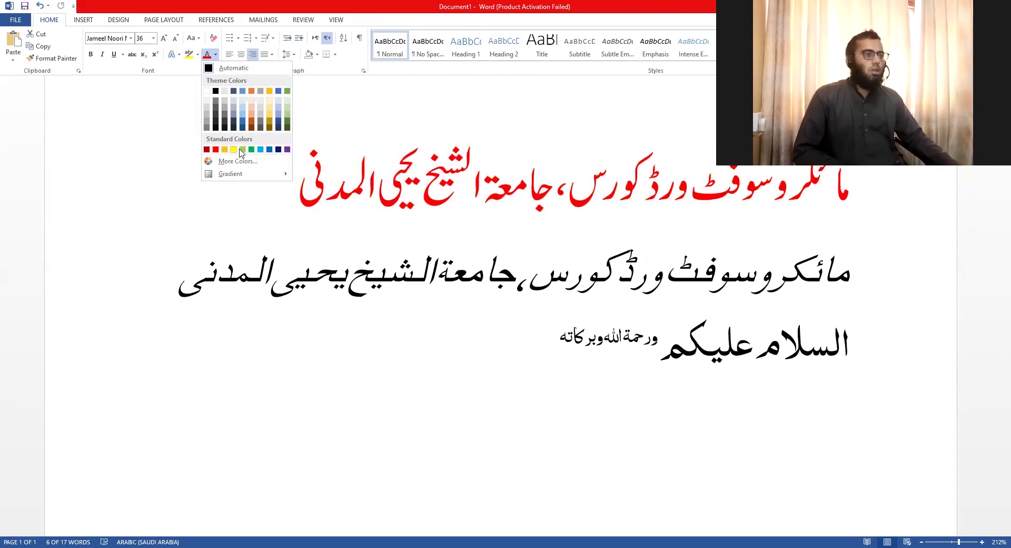
left_click(252, 149)
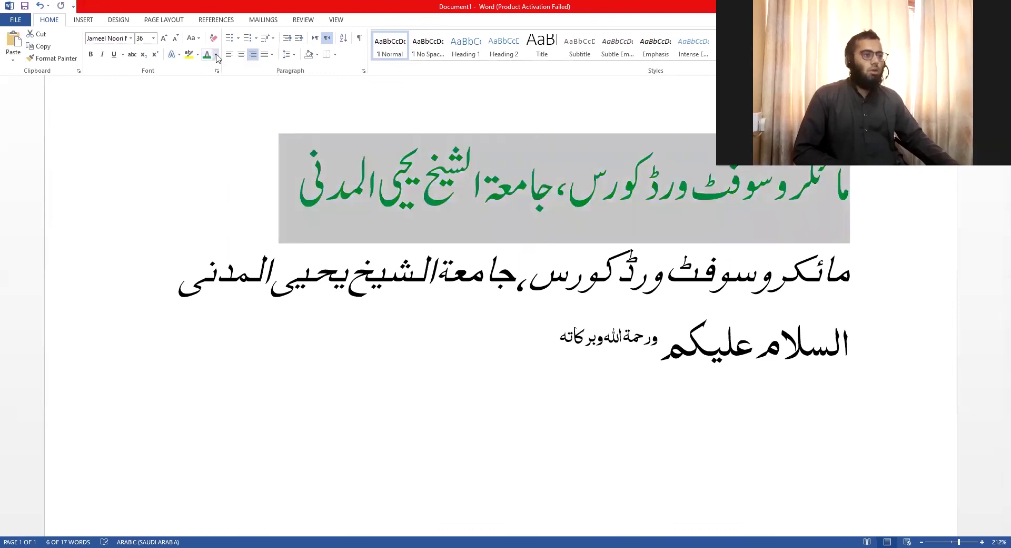
left_click(216, 55)
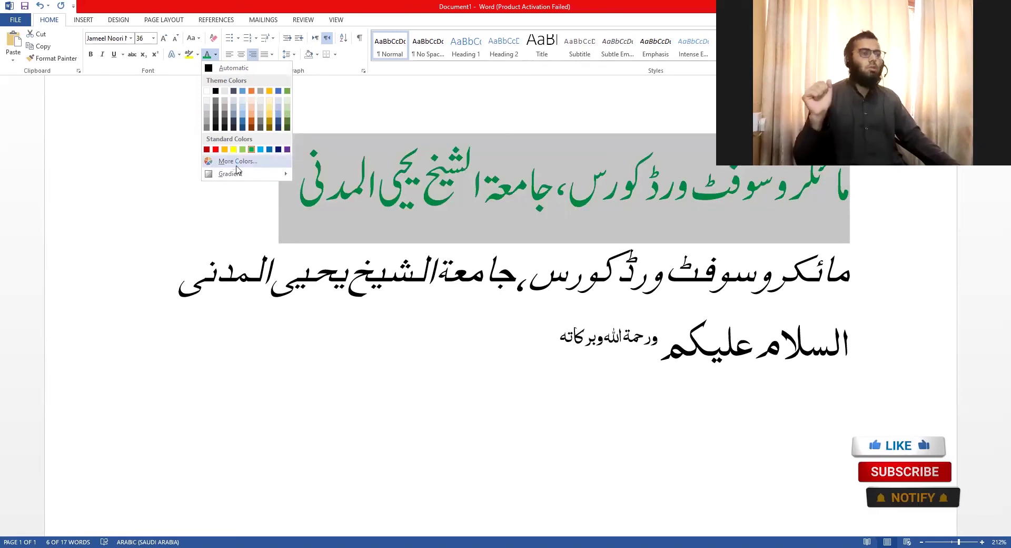
- Try a yellow-green custom shade in More Colors, then cancel without applying it
left_click(236, 162)
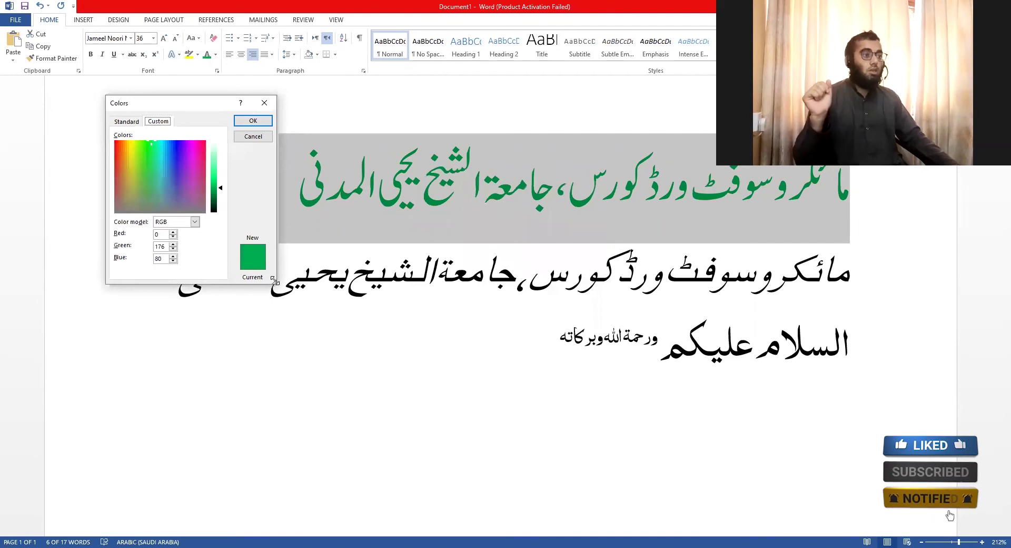
left_click_drag(274, 280, 338, 390)
left_click_drag(135, 174, 147, 175)
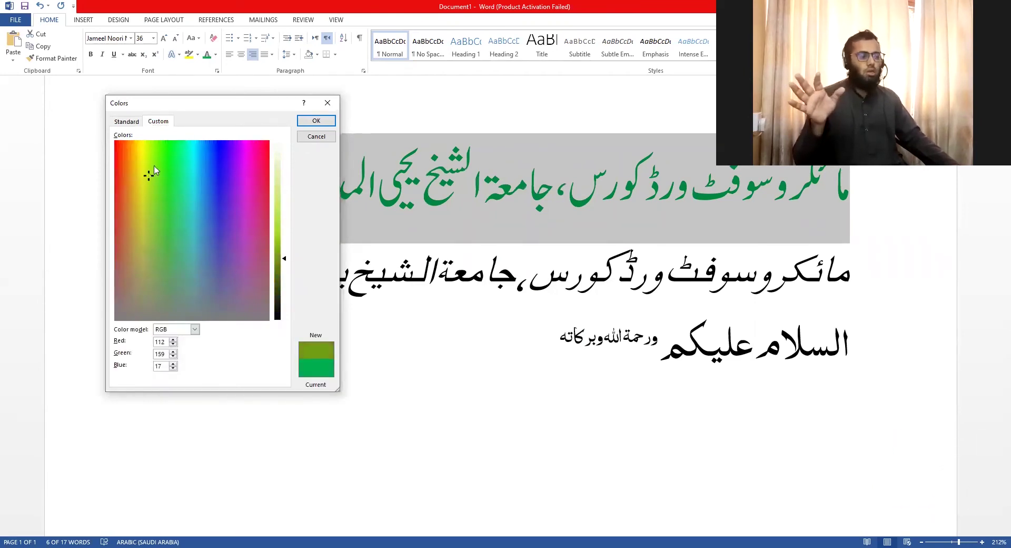
left_click(320, 140)
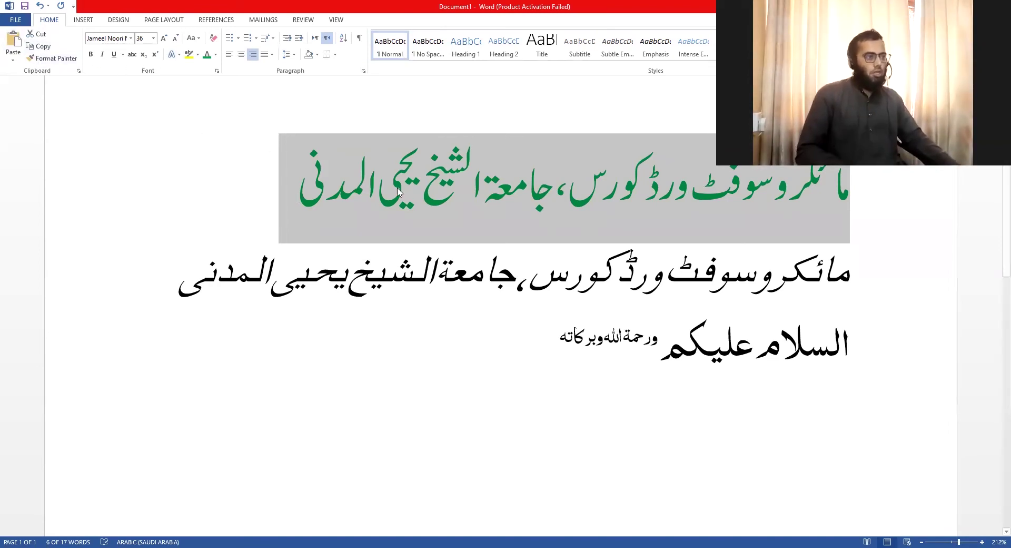
- Select the entire green heading paragraph and bring up its Text Effects choices
left_click(410, 174)
triple_click(346, 162)
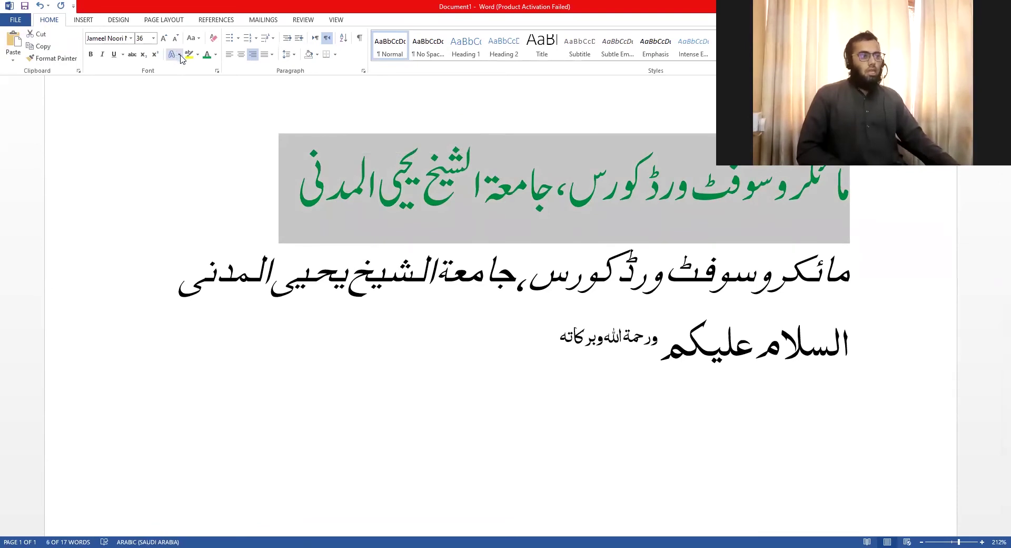
left_click(179, 55)
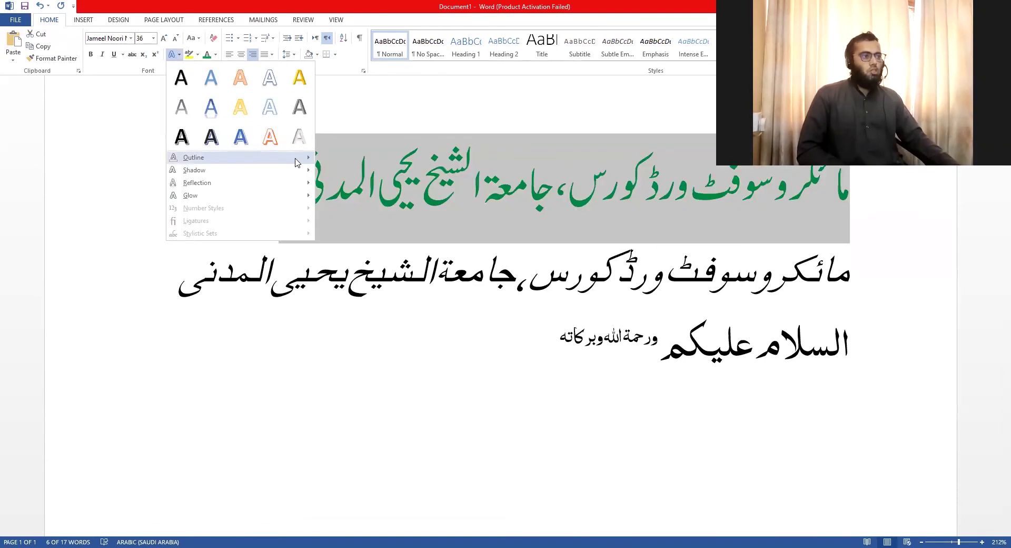
- Give the top Urdu heading the orange outlined text effect and pick up its formatting with Format Painter
mouse_move(295, 158)
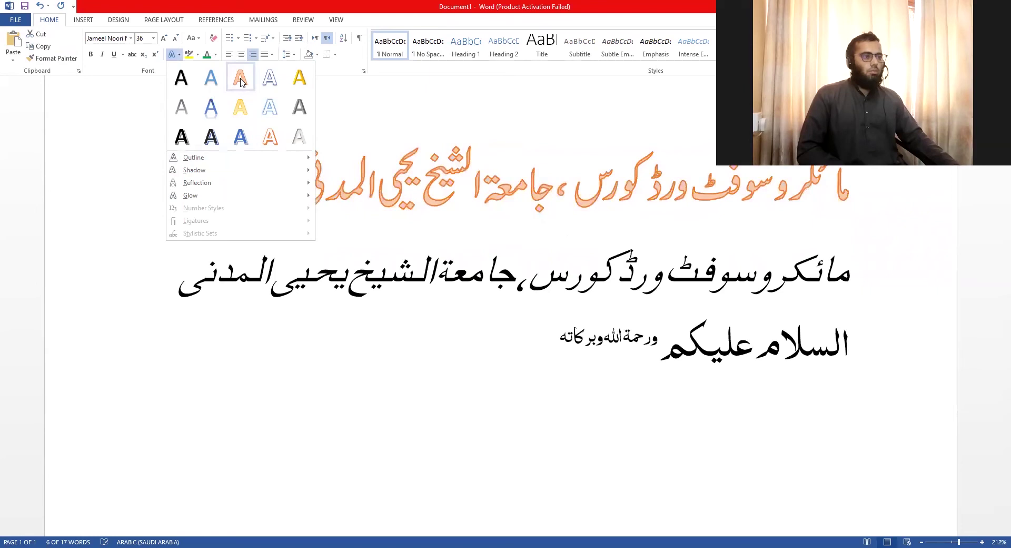
left_click(420, 179)
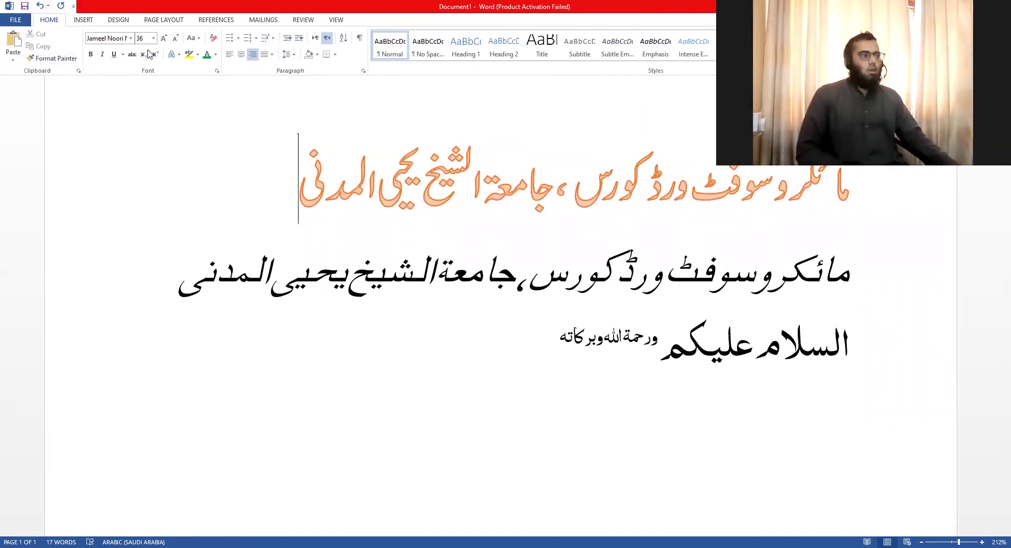
left_click(52, 58)
- Select the السلام علیکم greeting line, delete and restore it, then cut it from the document
key("Escape")
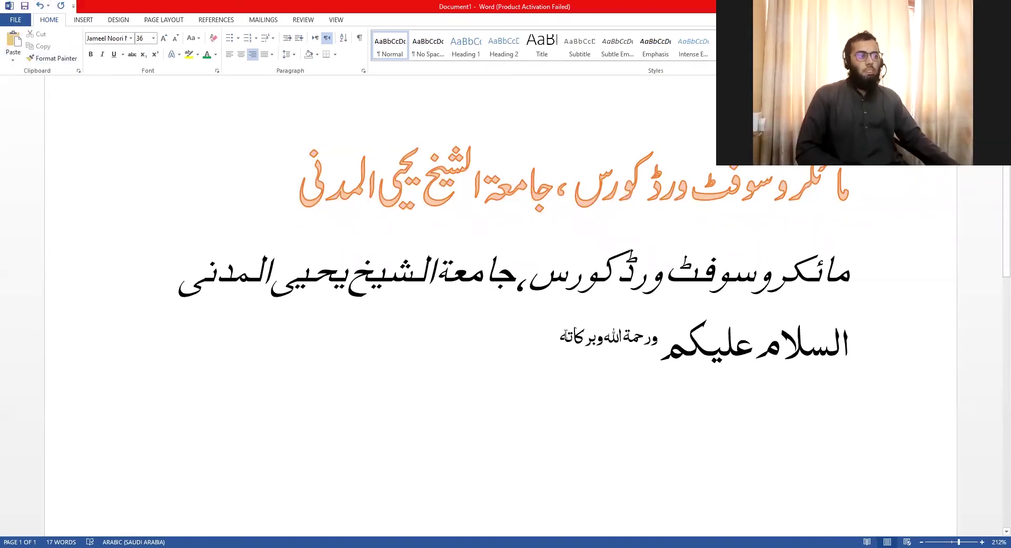
left_click_drag(863, 347, 507, 323)
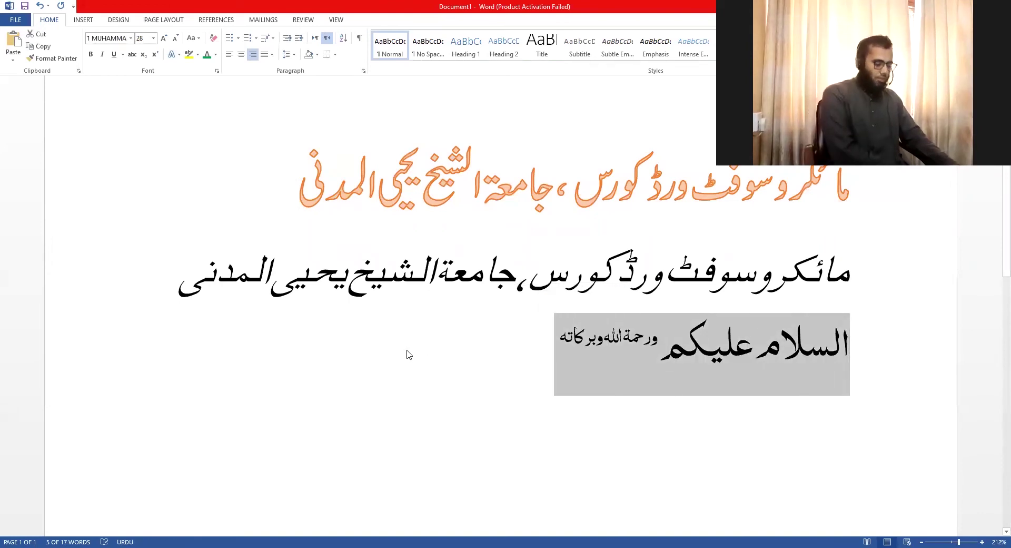
left_click(546, 327)
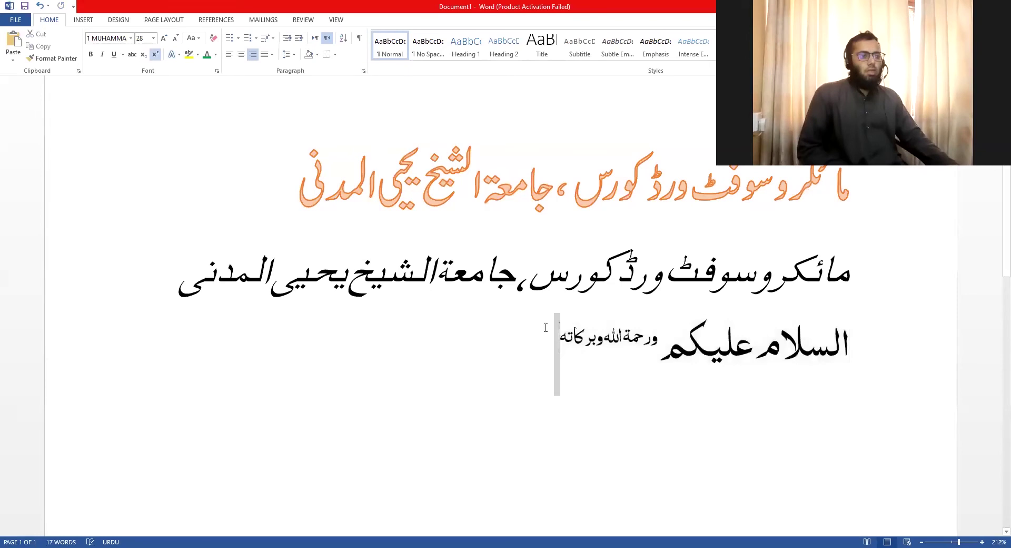
key("shift+Home")
key("ctrl+c")
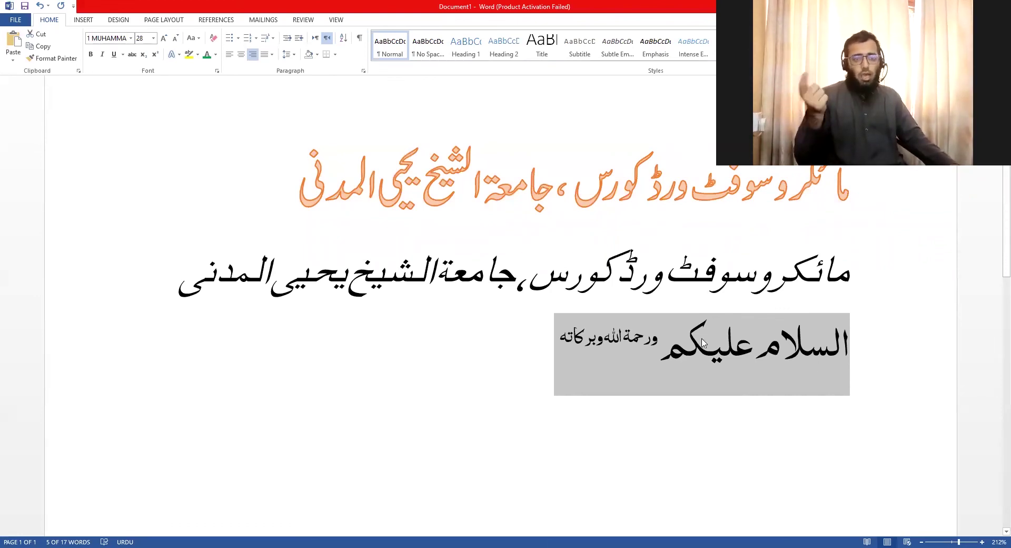
scroll(810, 192, "up", 2)
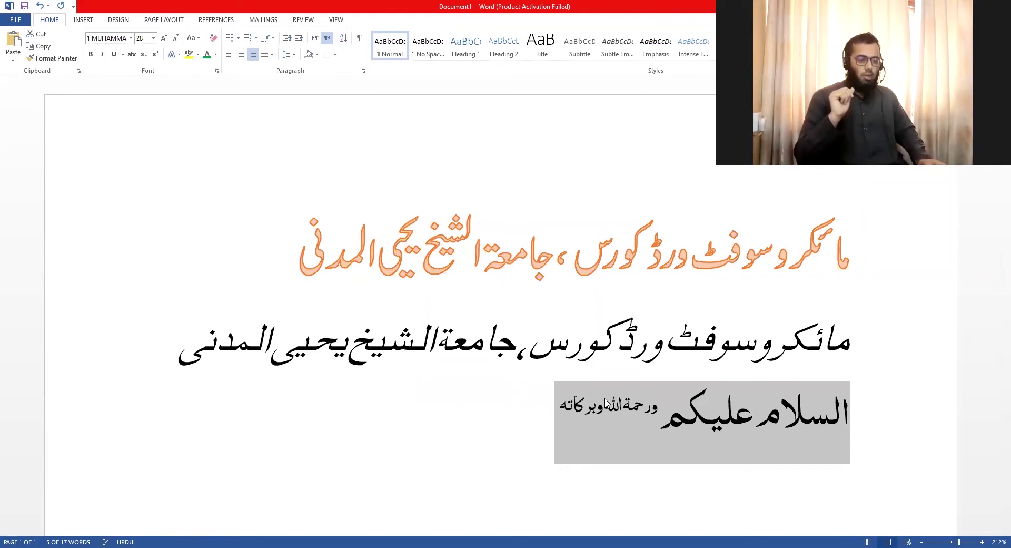
key("Delete")
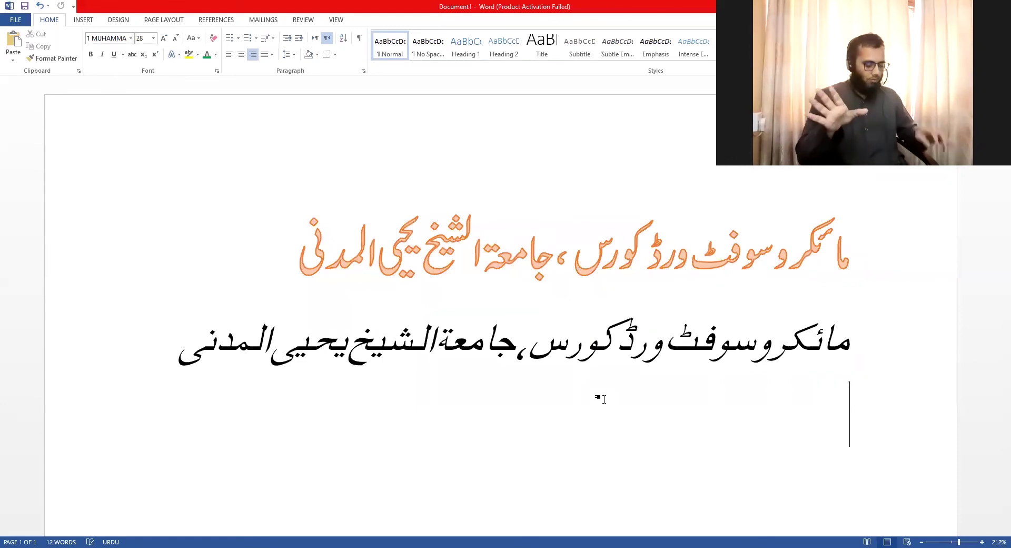
key("ctrl+z")
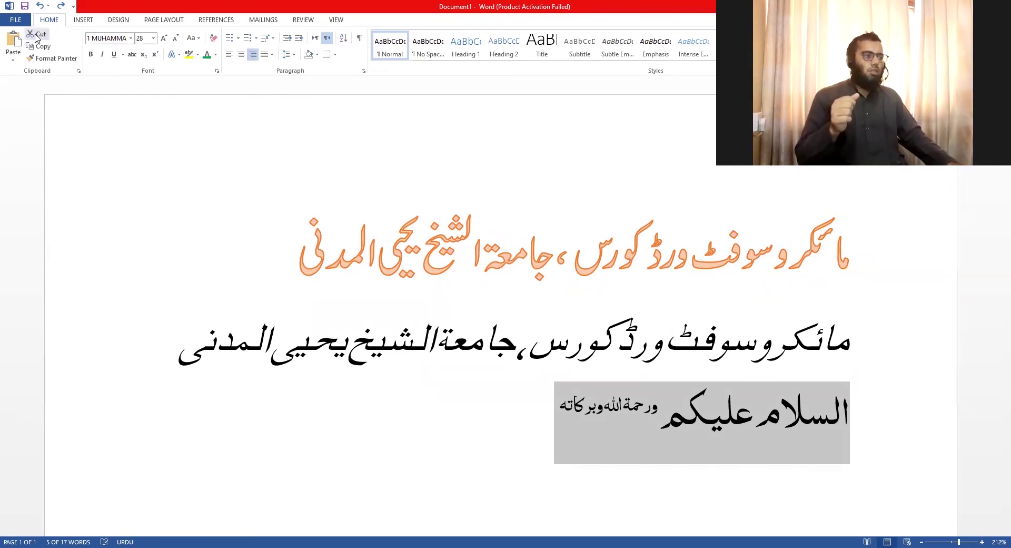
left_click(37, 35)
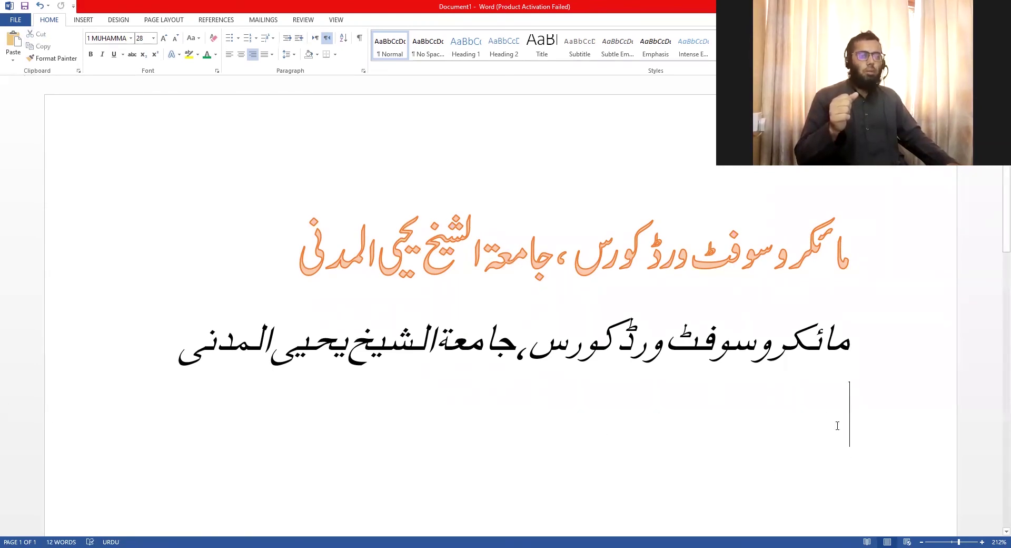
- Undo back through earlier edits and delete the restored greeting line
left_click(851, 250)
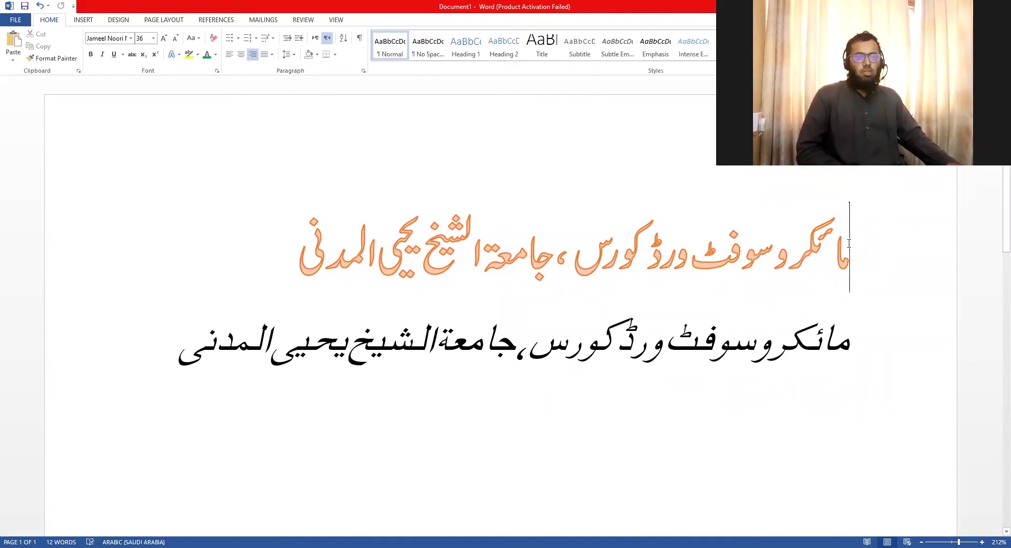
double_click(849, 243)
left_click(849, 246)
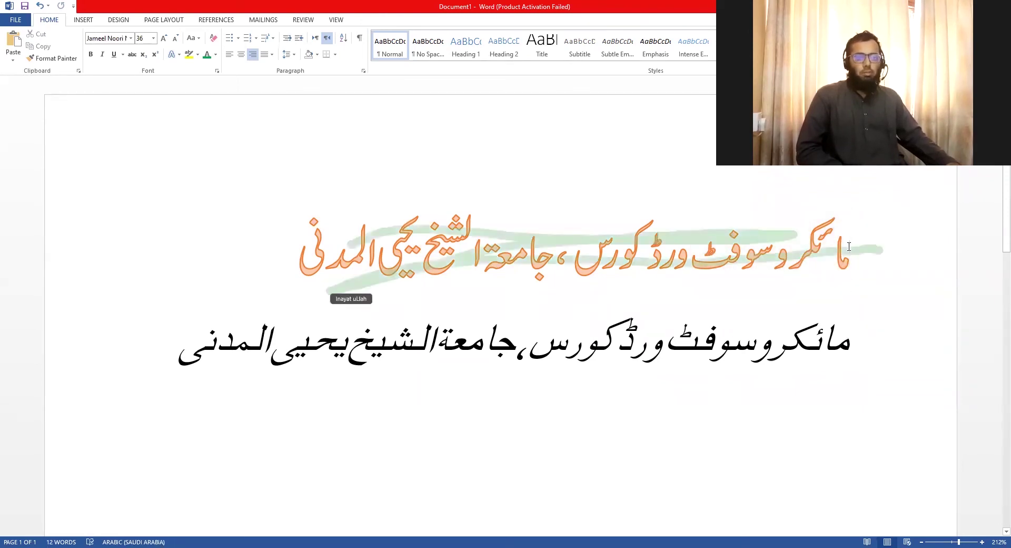
key("ctrl+z")
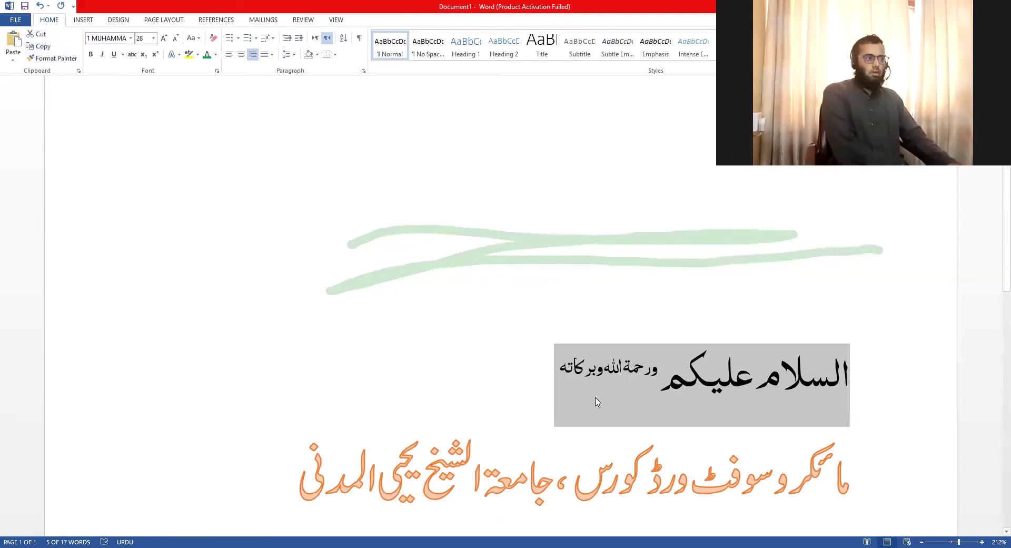
key("ctrl+z")
left_click_drag(835, 228, 811, 208)
key("Delete")
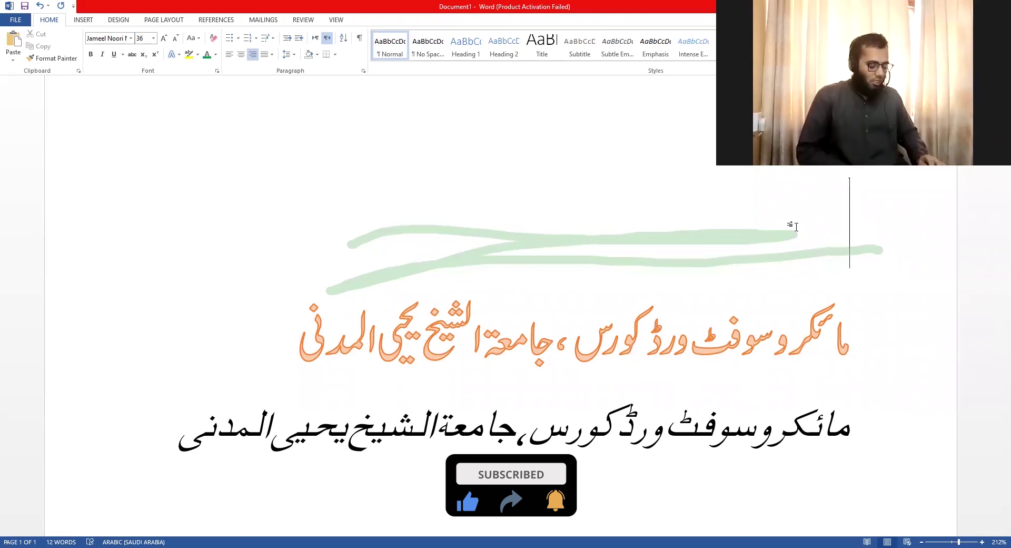
- Paste the السلام علیکم greeting twice at the top of the page and copy its formatting
key("ctrl+v")
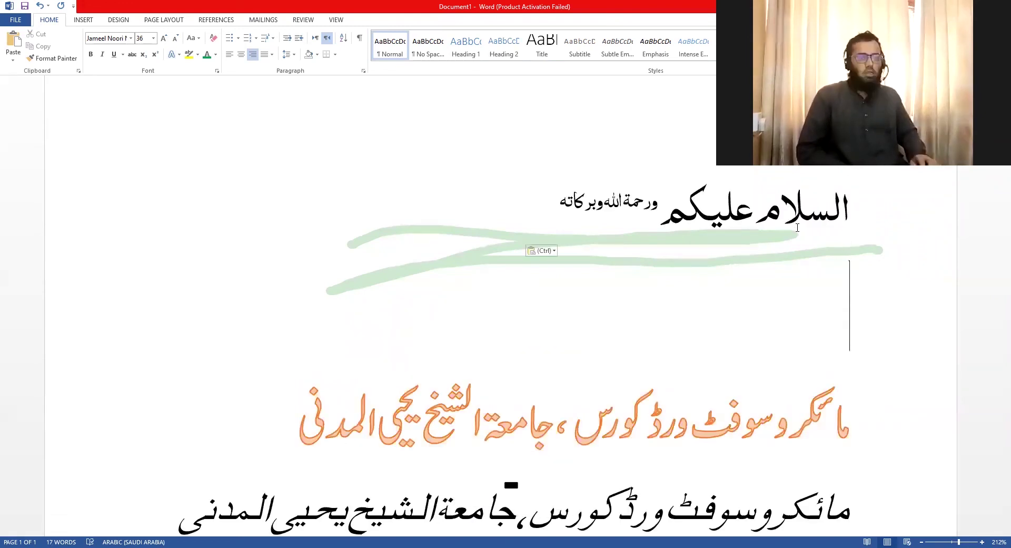
key("ctrl+z")
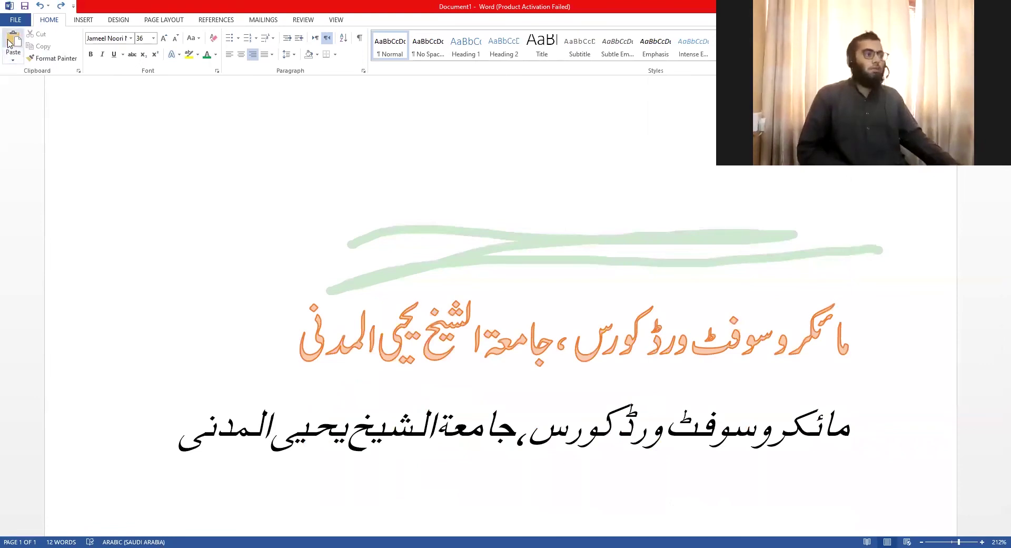
left_click(16, 42)
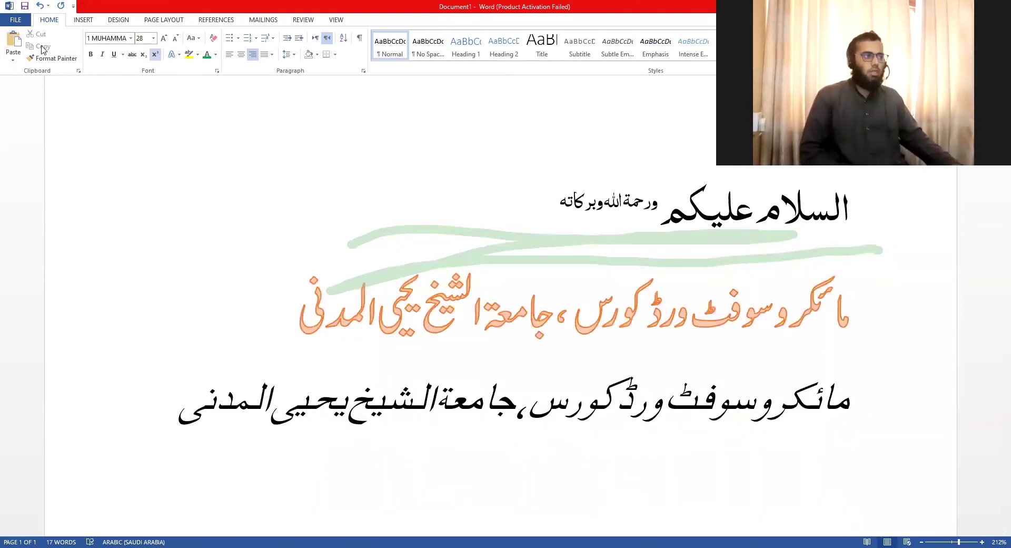
key("shift+Home")
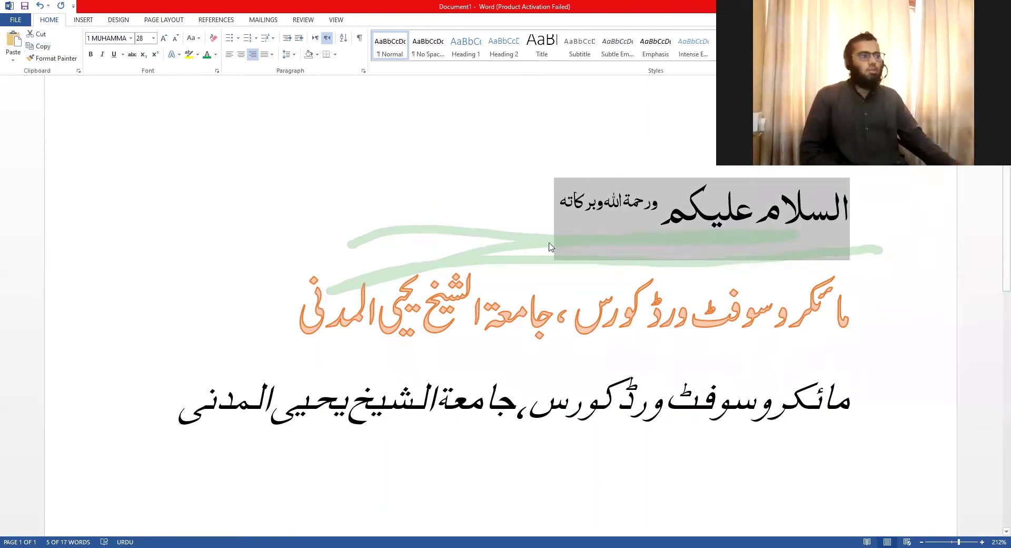
left_click(504, 219)
key("ctrl+v")
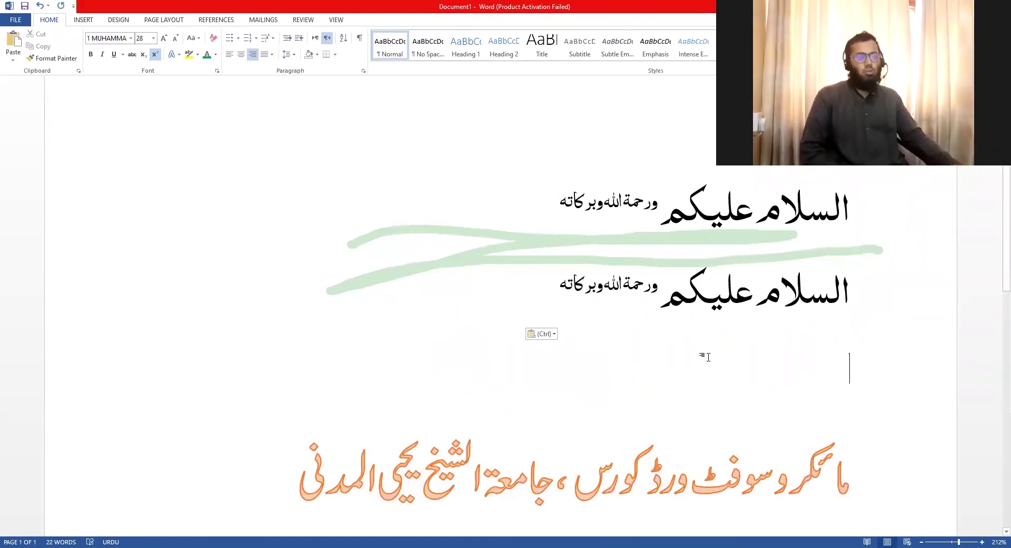
scroll(664, 316, "down", 1)
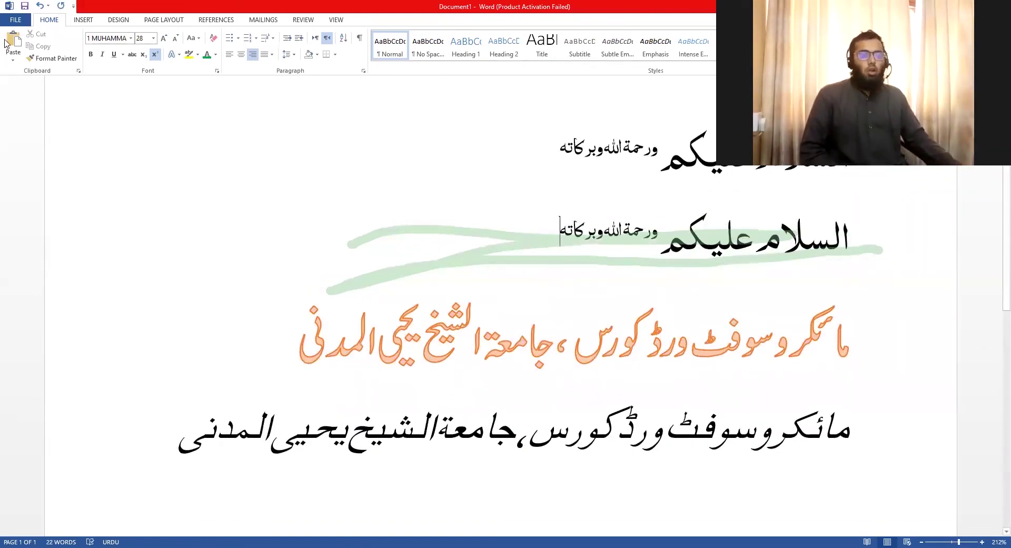
left_click(53, 58)
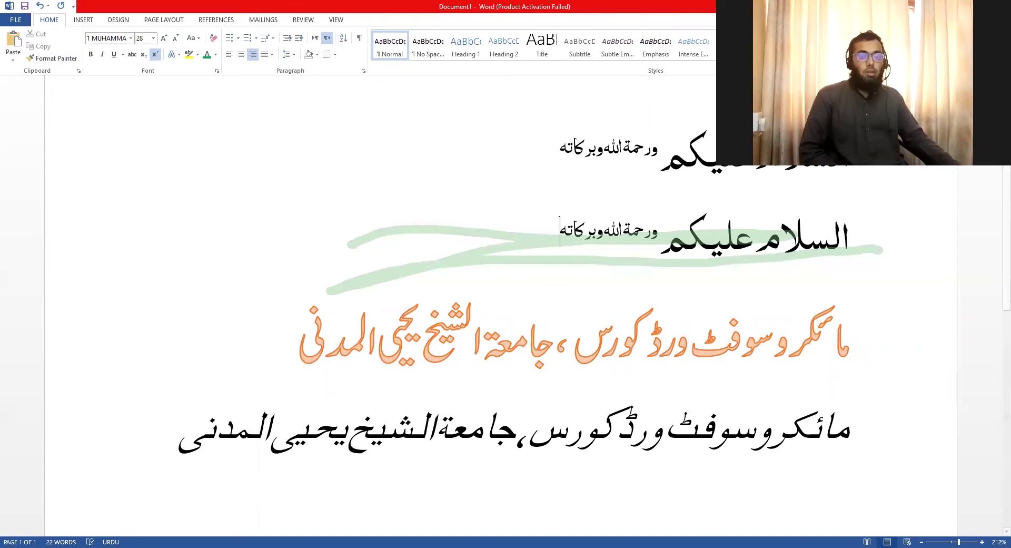
- Select the whole orange Urdu heading line and give it an outer shadow
left_click_drag(958, 540, 956, 541)
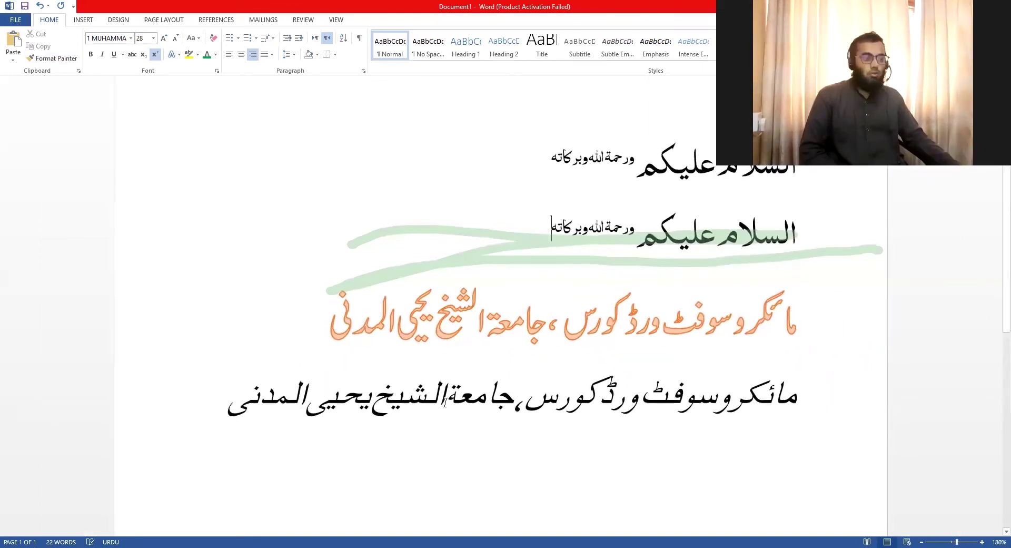
scroll(465, 413, "down", 5)
scroll(465, 413, "down", 2)
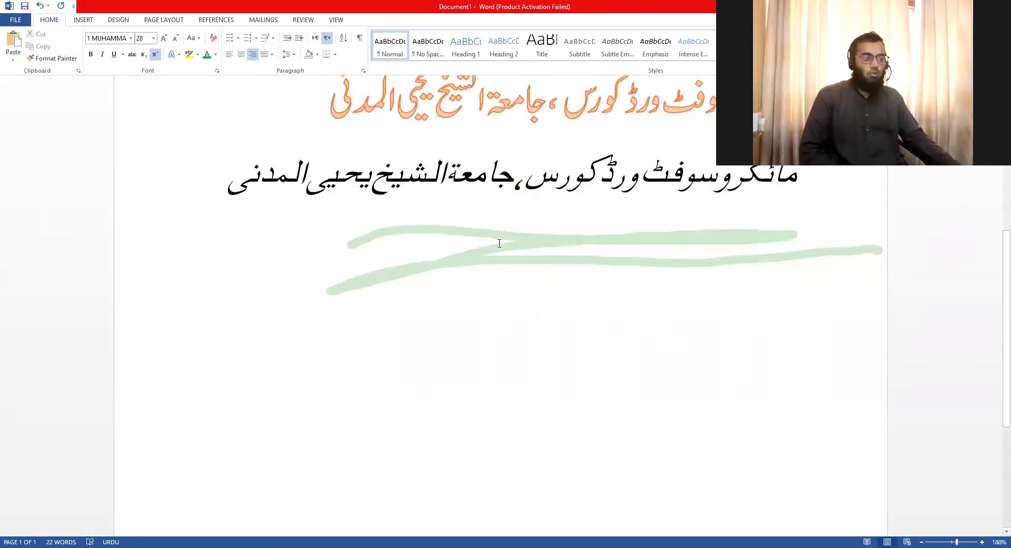
scroll(518, 227, "down", 6)
scroll(522, 214, "down", 3)
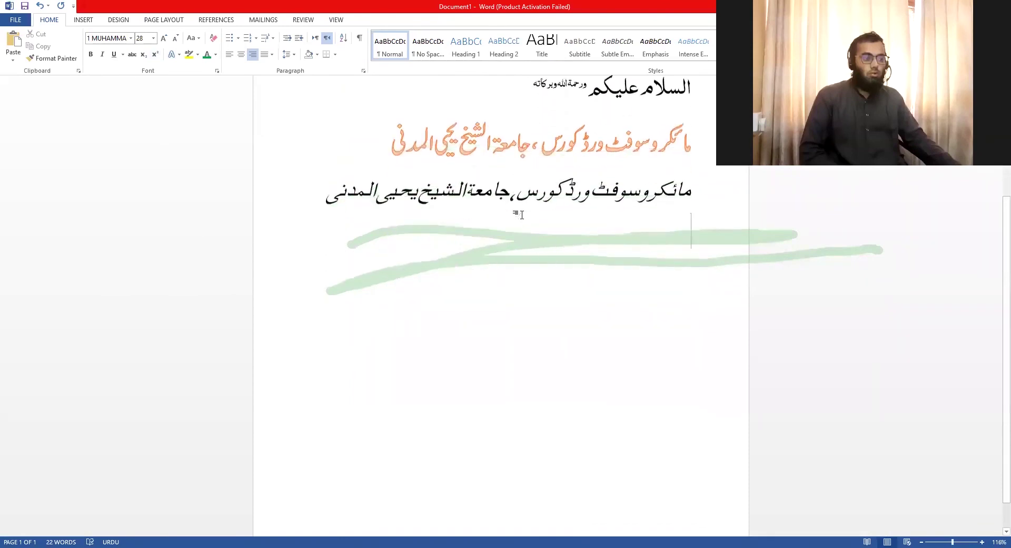
triple_click(635, 146)
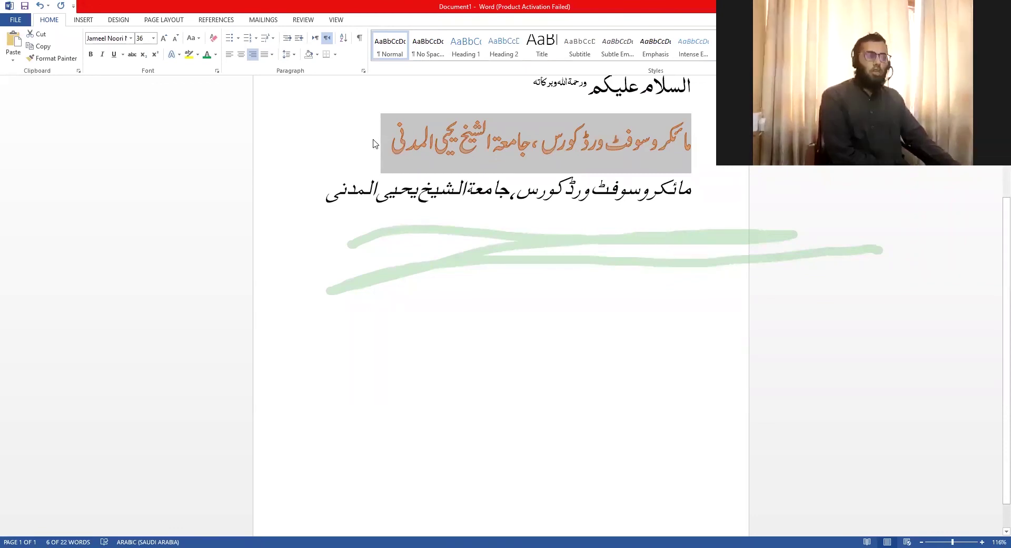
left_click(554, 138)
triple_click(490, 142)
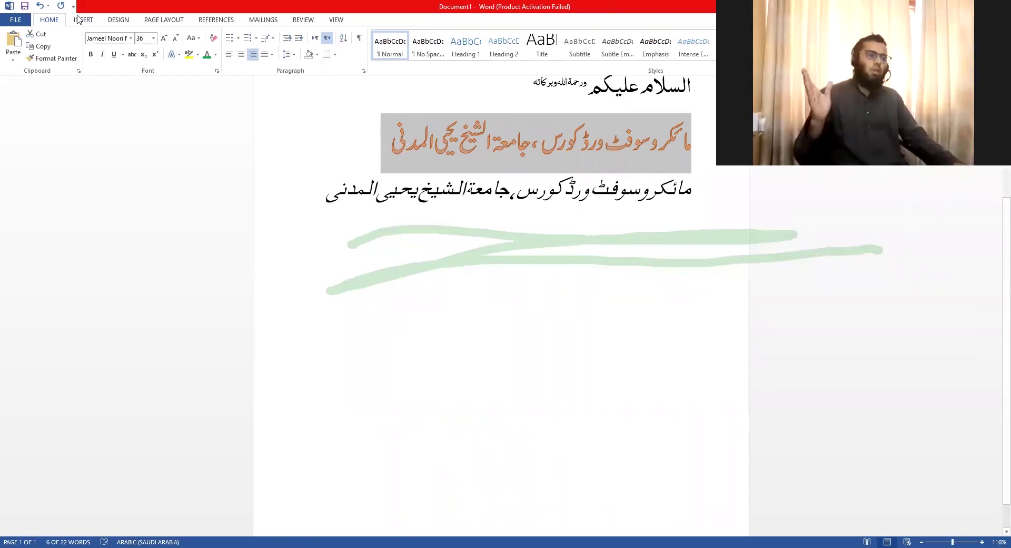
left_click(174, 54)
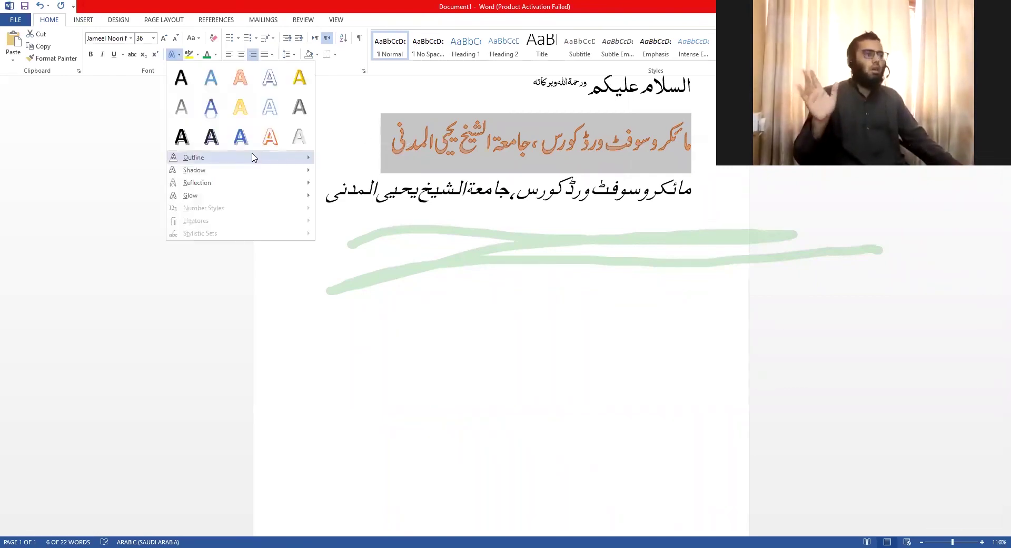
mouse_move(279, 170)
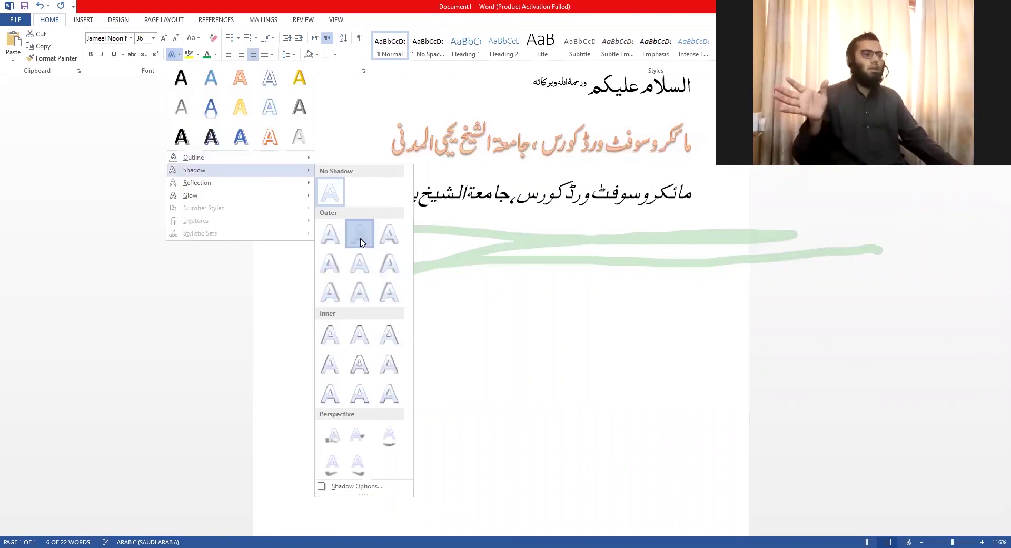
left_click(361, 243)
- Add a mirrored reflection variation beneath the orange heading
left_click(178, 54)
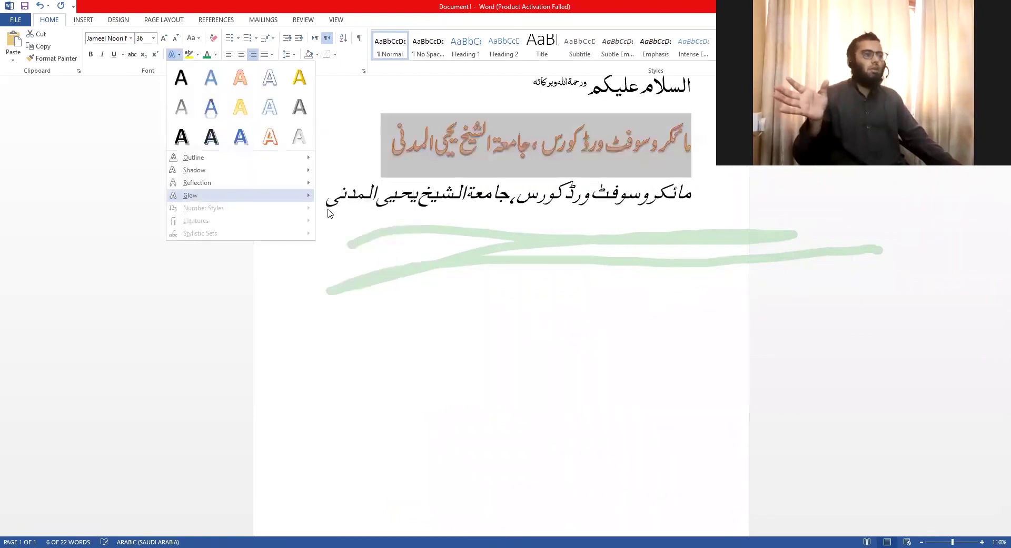
mouse_move(237, 183)
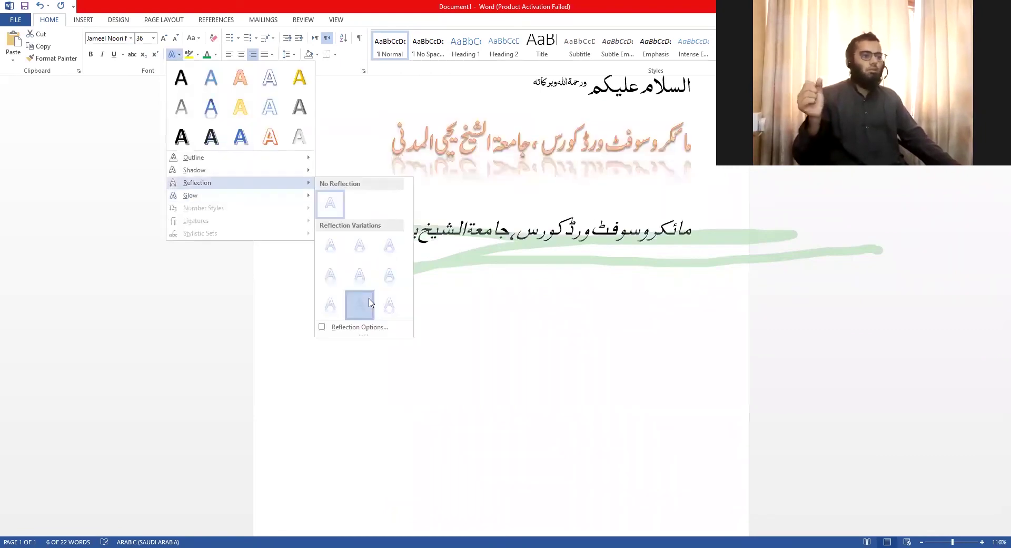
left_click(369, 302)
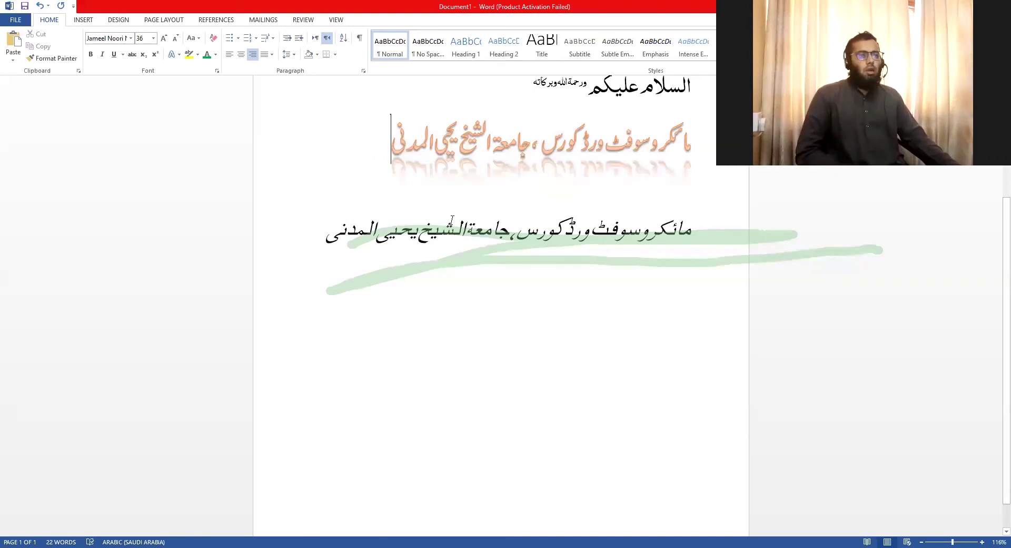
scroll(451, 220, "down", 1)
triple_click(430, 203)
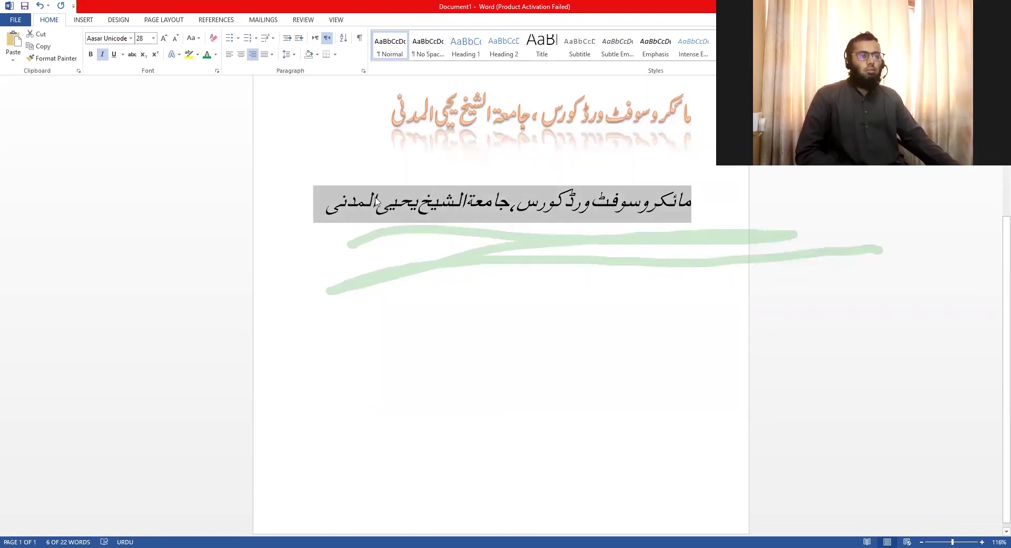
triple_click(438, 109)
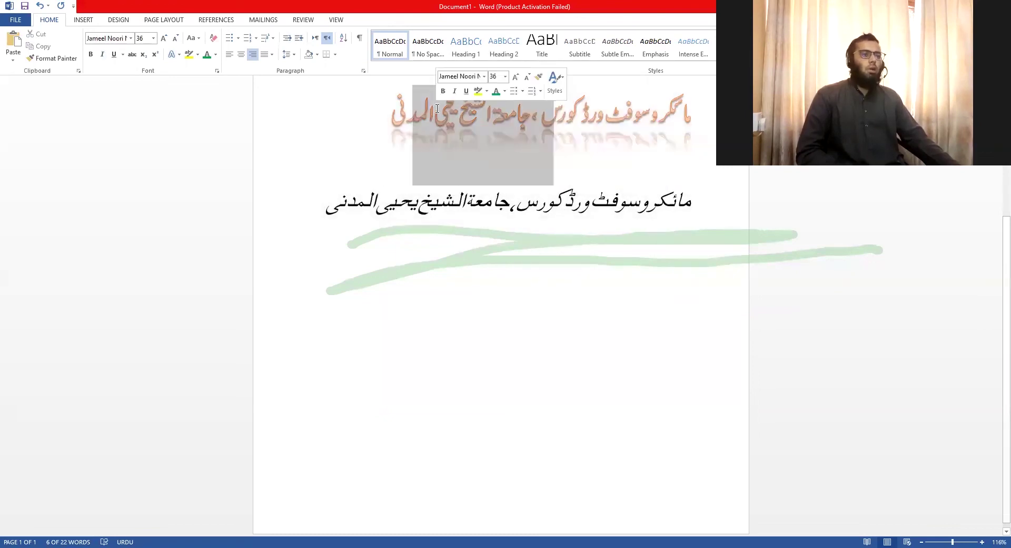
left_click(709, 113)
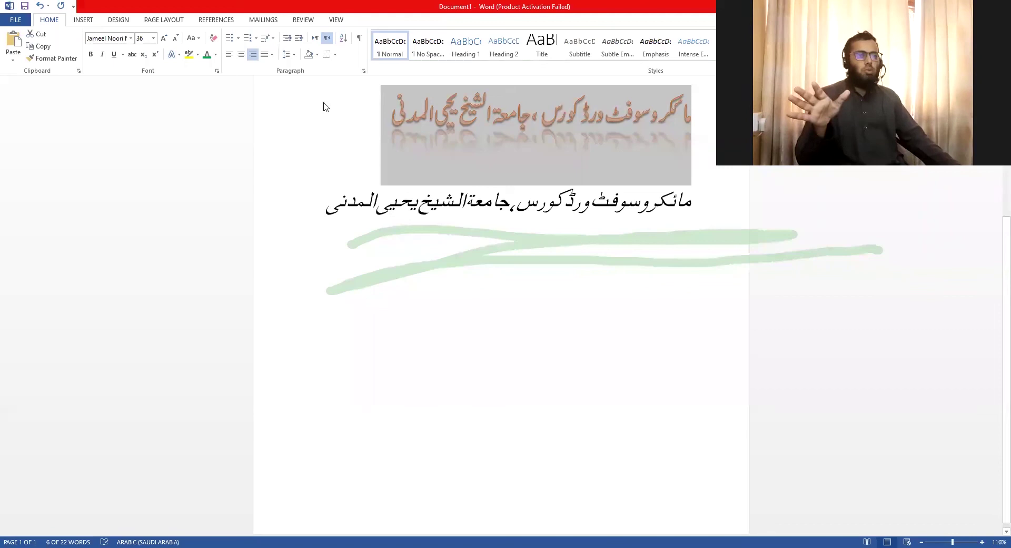
left_click(423, 200)
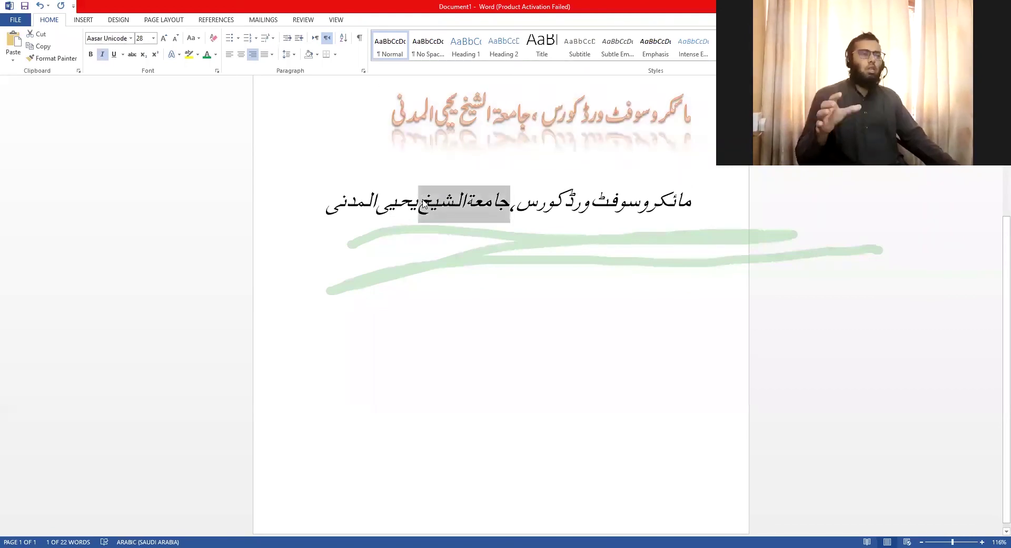
triple_click(393, 206)
key("alt+shift")
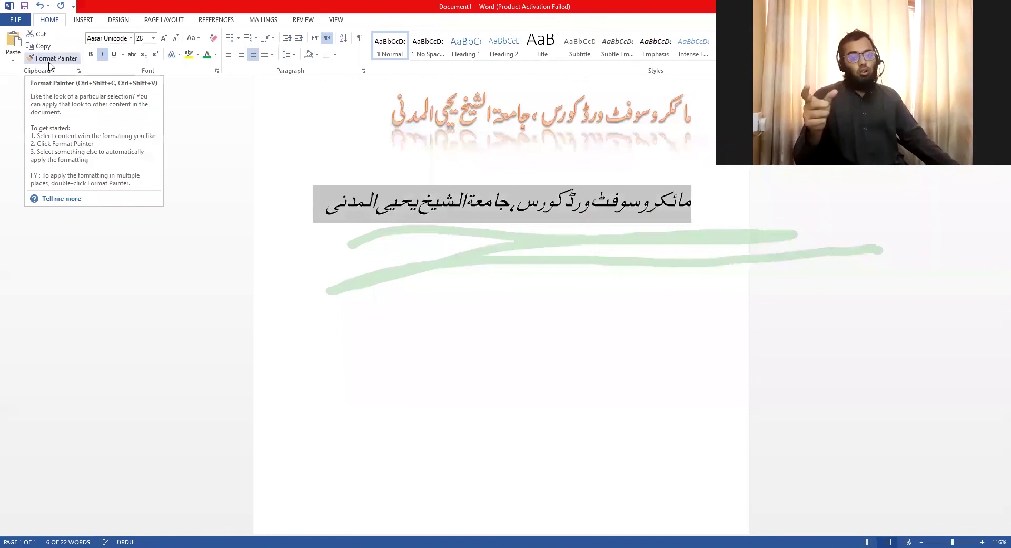
- Format-paint the orange reflected heading's style onto the plain Urdu line below it
left_click(507, 111)
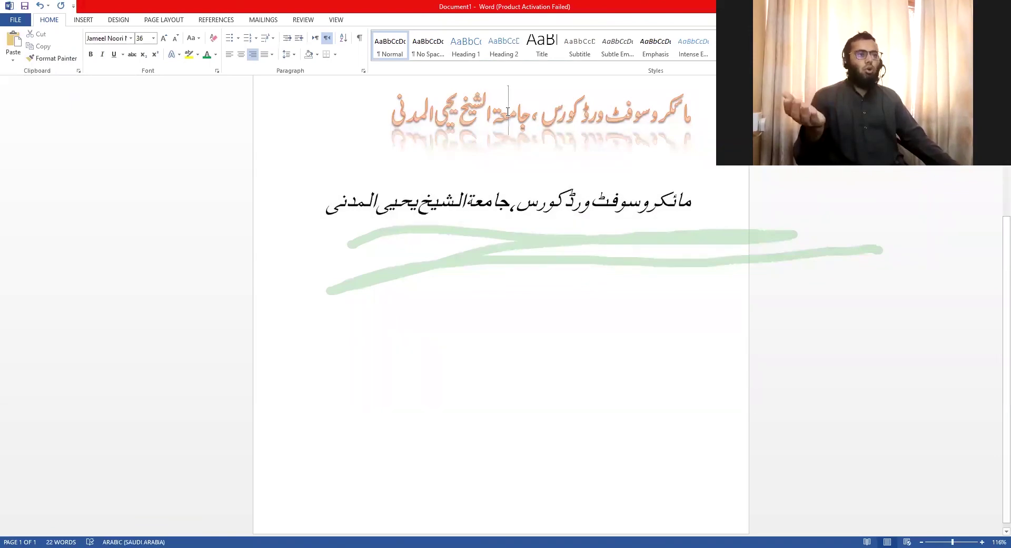
left_click(457, 110)
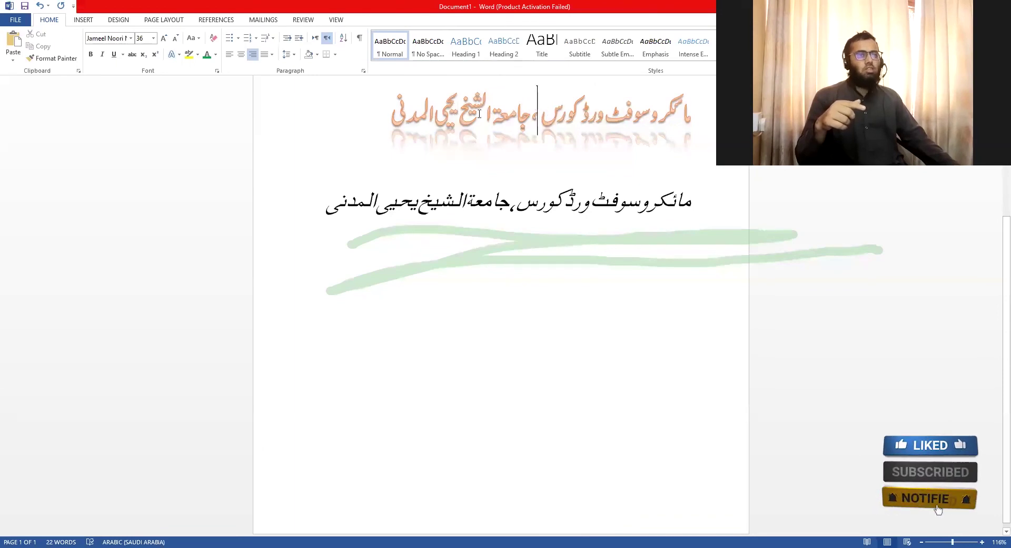
key("Right")
left_click(491, 112)
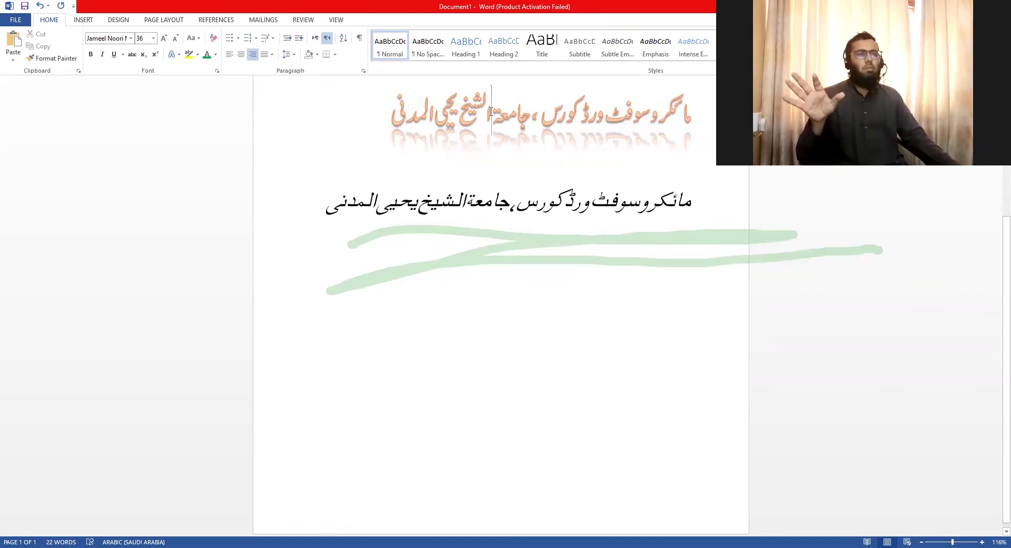
left_click(61, 63)
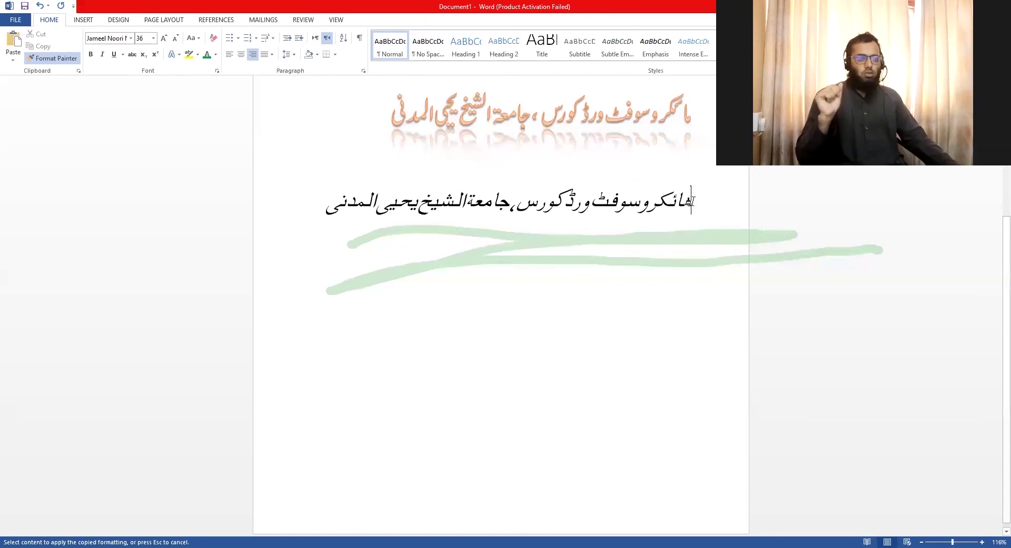
left_click_drag(678, 200, 348, 206)
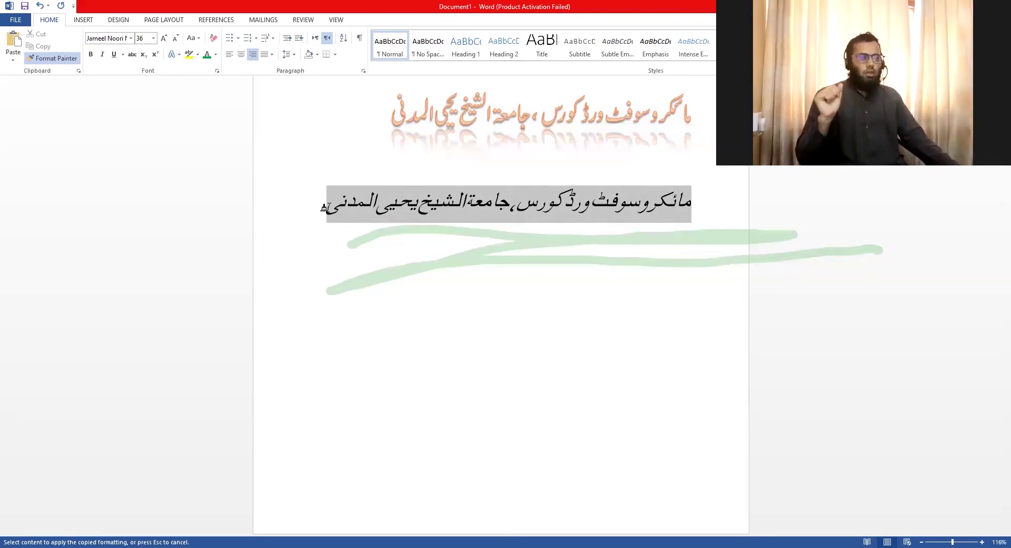
left_click_drag(329, 211, 328, 207)
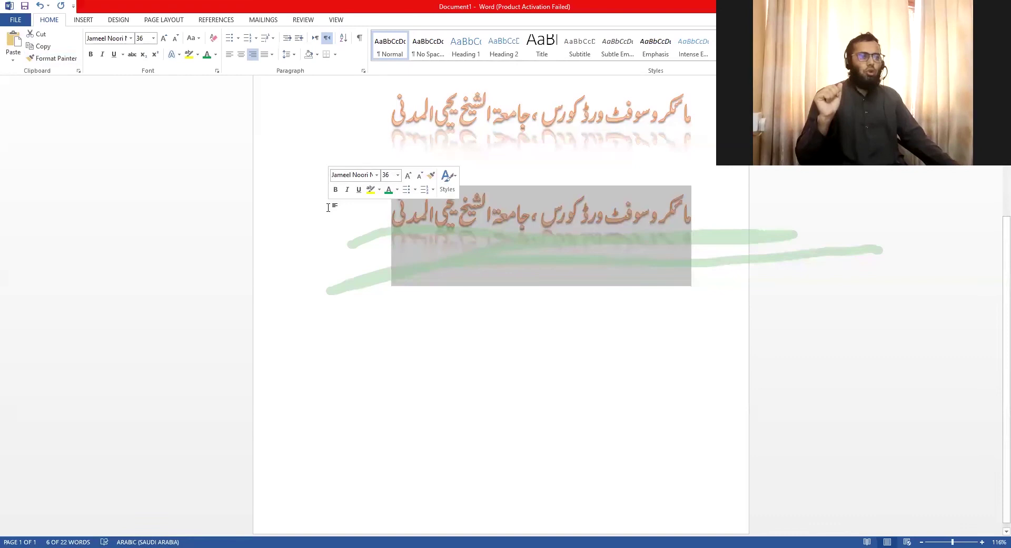
left_click(334, 216)
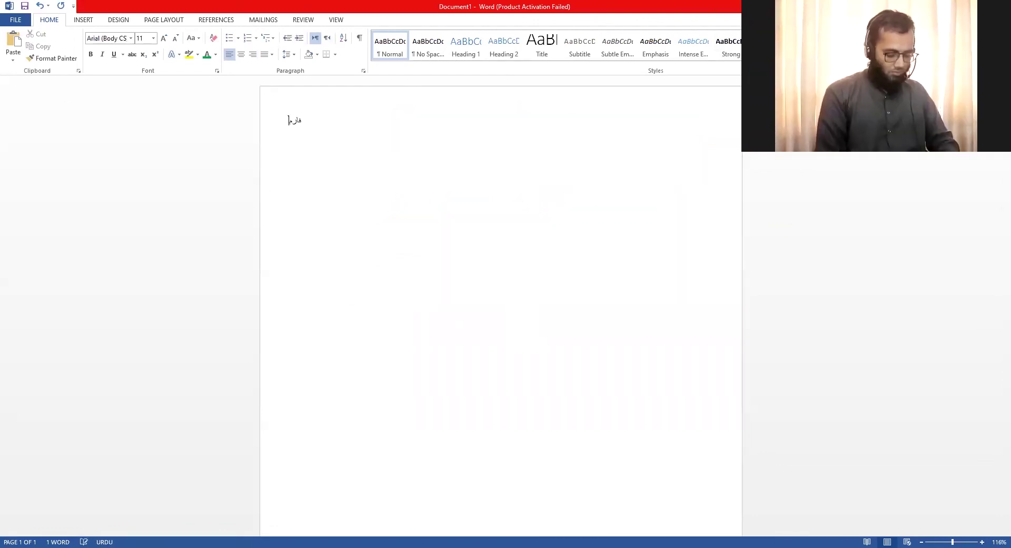
- Type رزلٹ right-to-left in Bombay Black at 26 pt, centre it, and add an empty line below
type("رزلٹ")
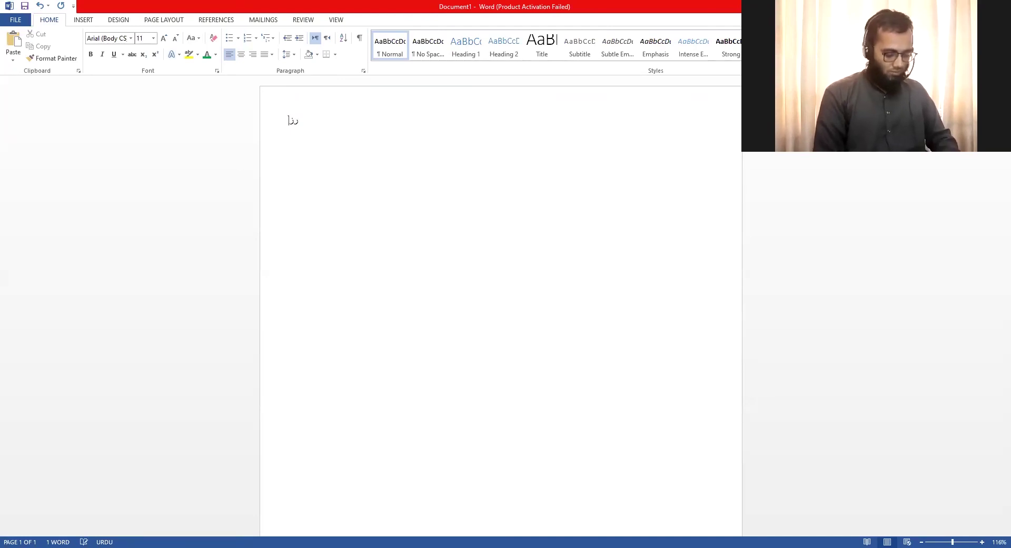
left_click(327, 37)
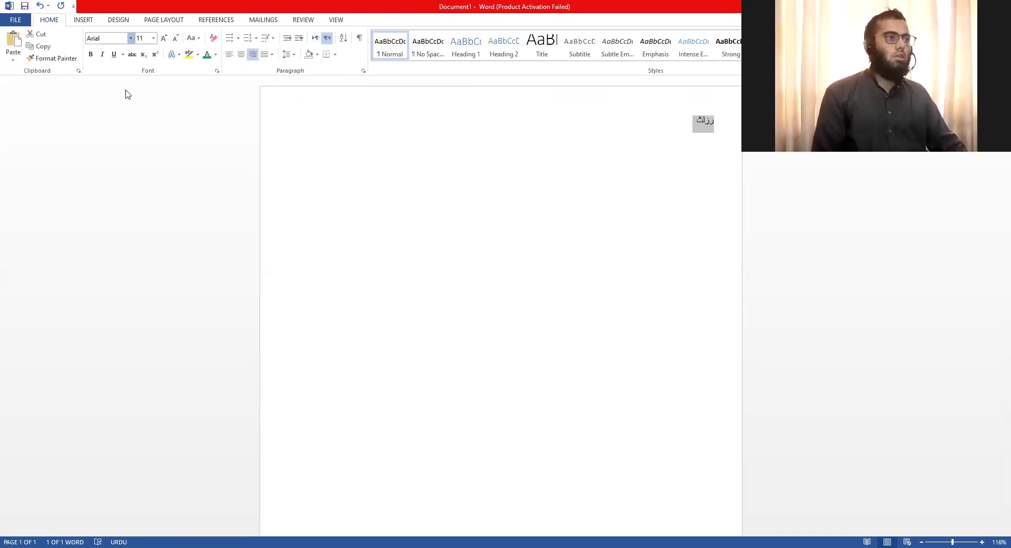
left_click(131, 38)
left_click(196, 178)
left_click(164, 37)
left_click(164, 38)
left_click(164, 38)
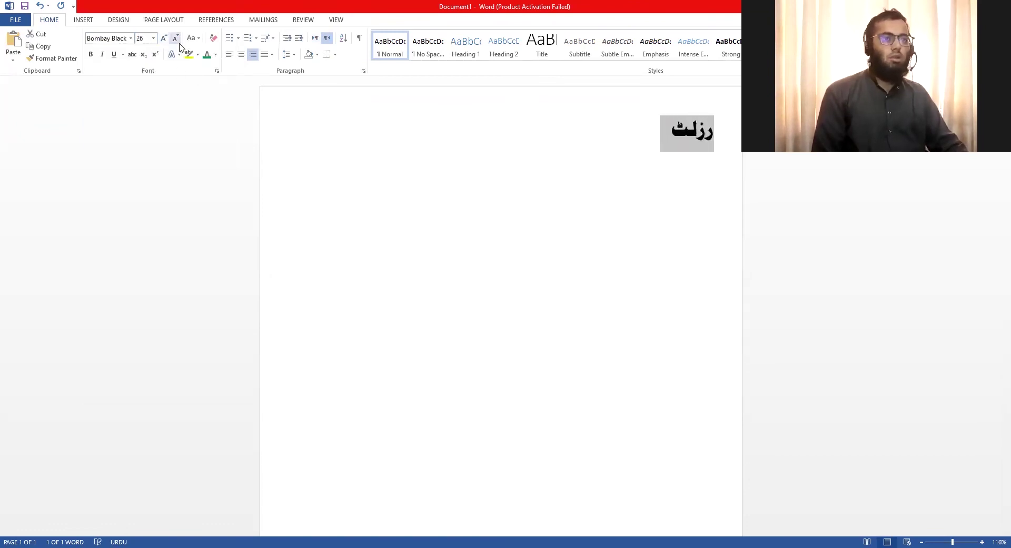
left_click(241, 54)
left_click(463, 129)
key("Return")
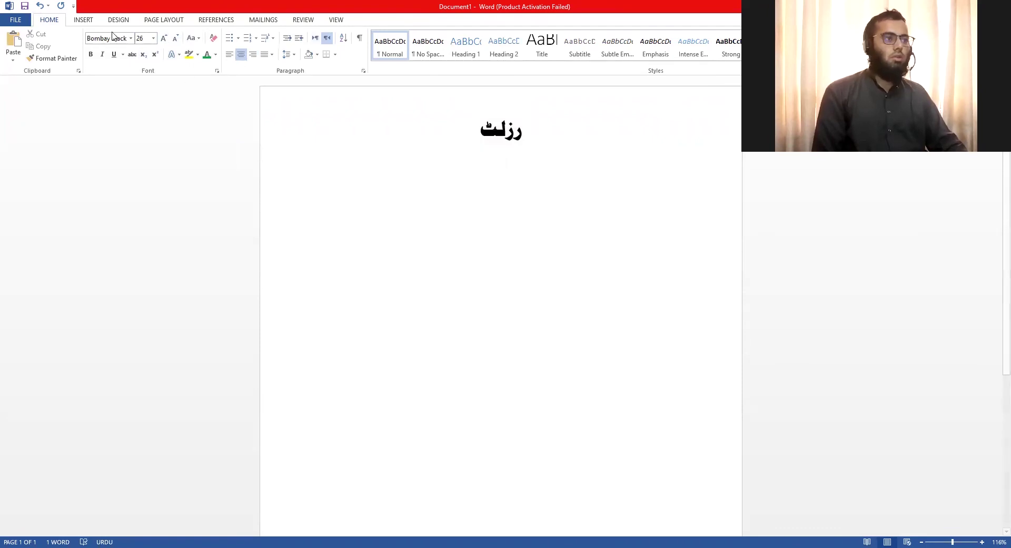
left_click(79, 21)
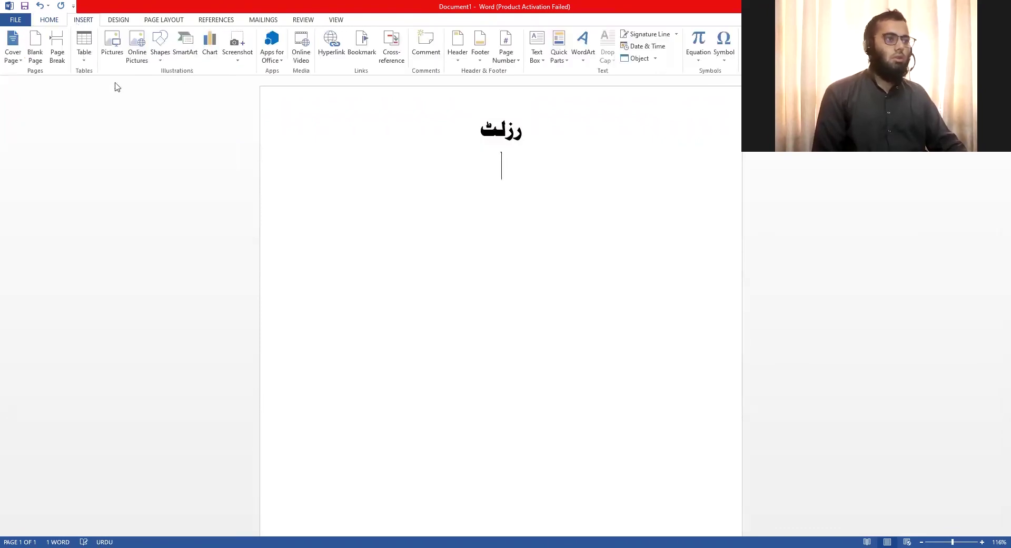
- Insert a 5-column, 8-row table beneath the رزلٹ heading, replacing an accidental one-row table
left_click(84, 45)
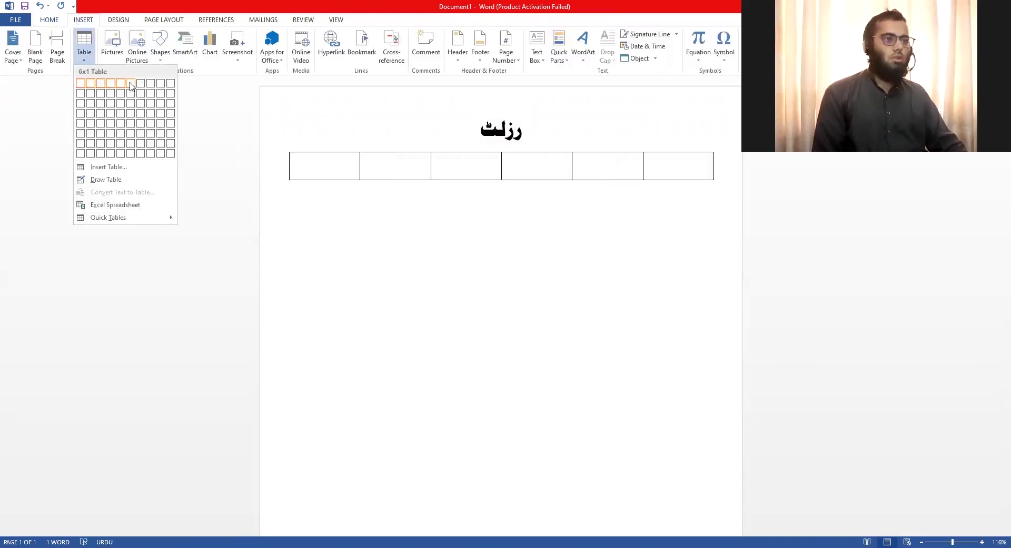
left_click(126, 84)
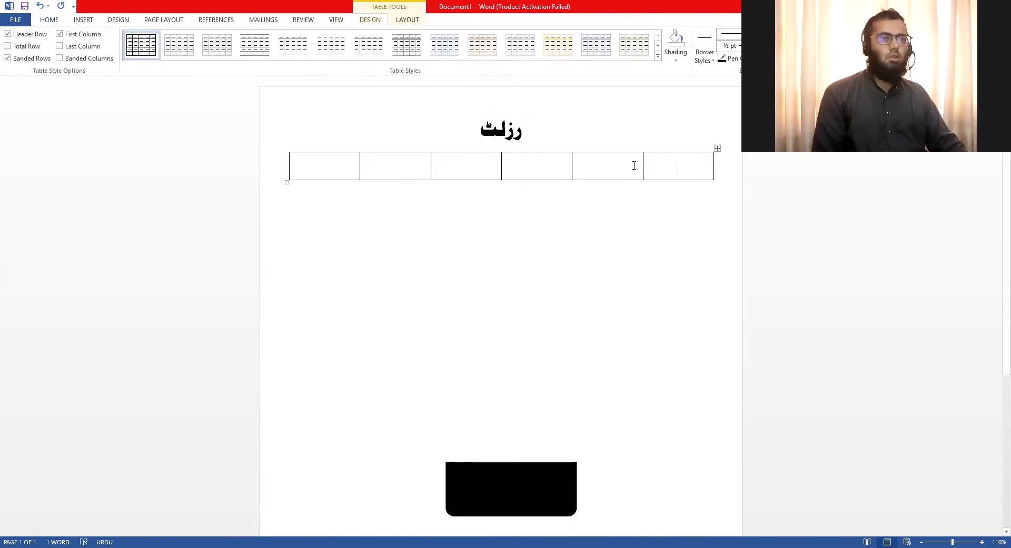
key("ctrl+z")
left_click(84, 20)
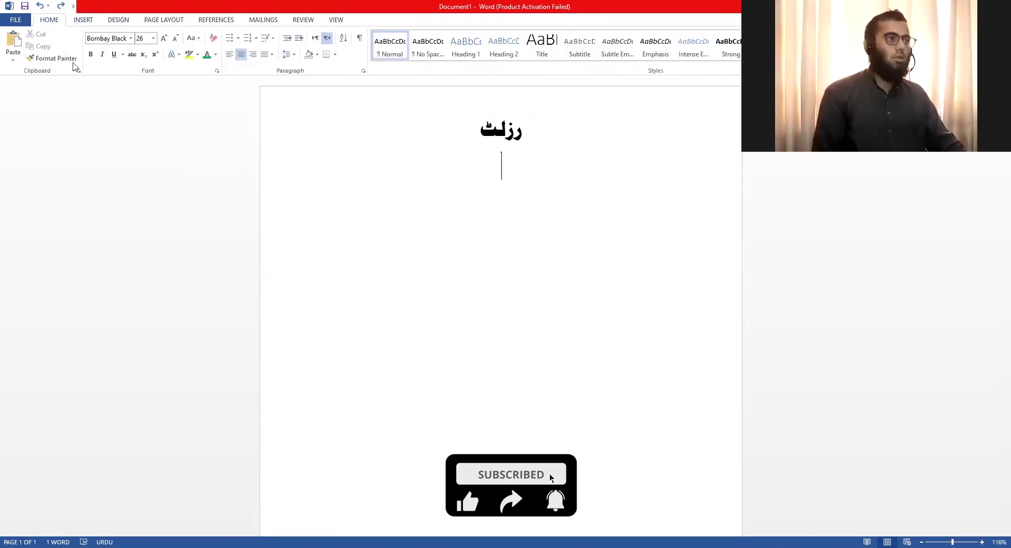
left_click(81, 63)
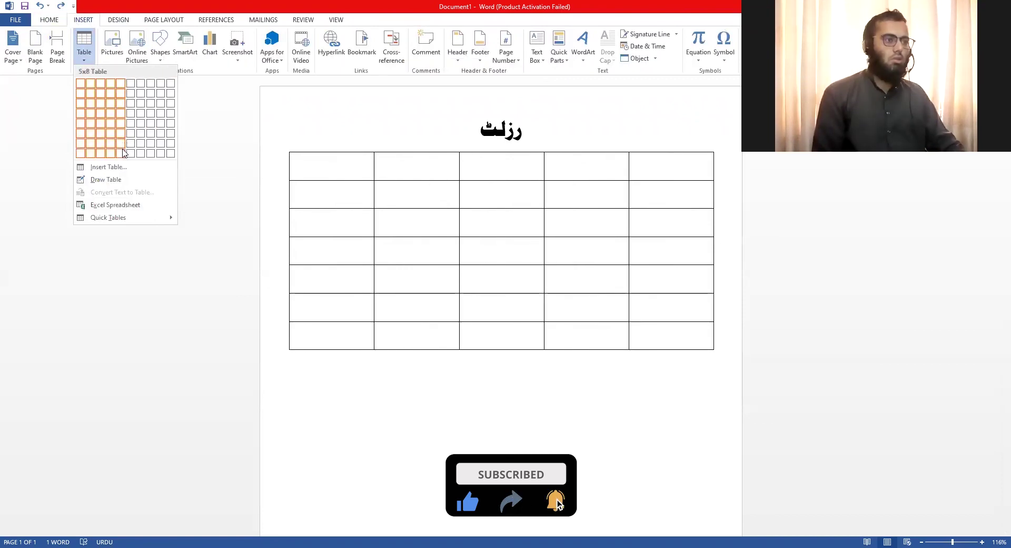
key("Return")
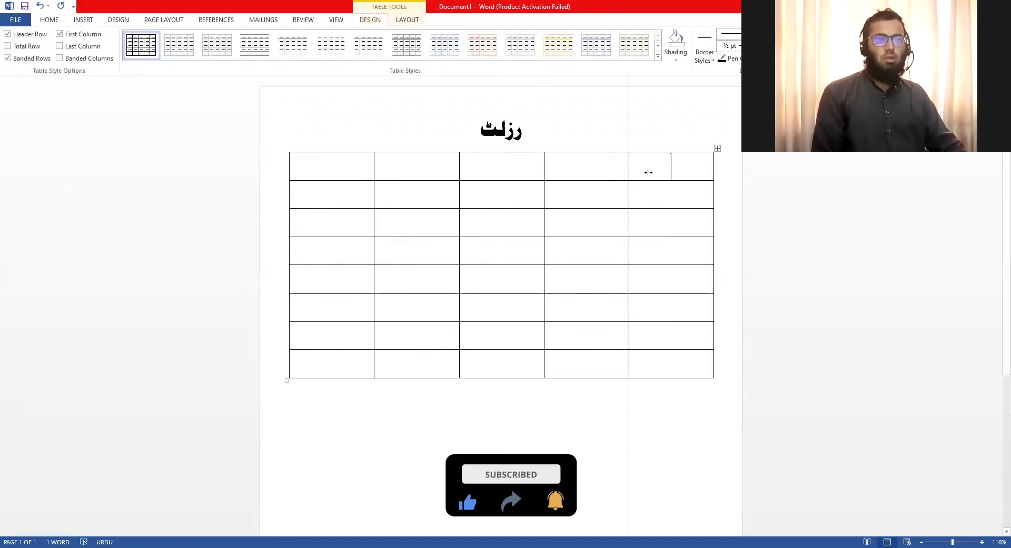
- Widen the first and fourth table columns and narrow the rightmost column
left_click_drag(629, 188, 684, 164)
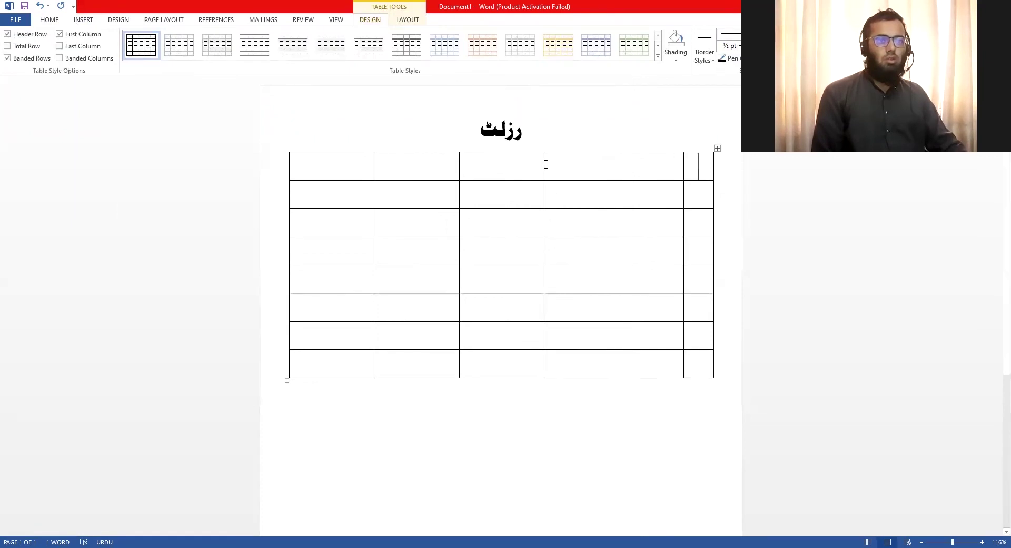
left_click_drag(543, 168, 544, 169)
left_click_drag(461, 162, 466, 172)
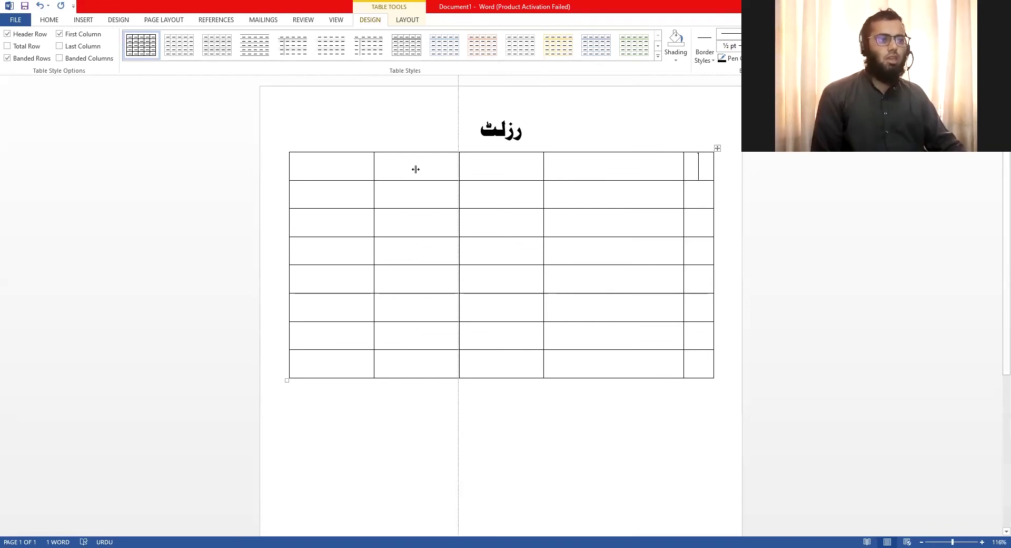
left_click_drag(416, 169, 414, 169)
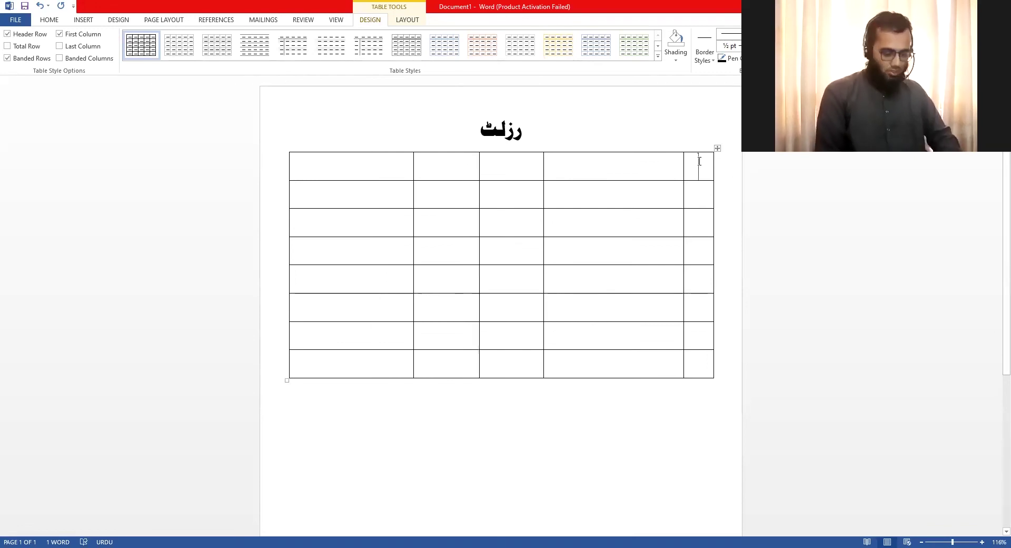
- Type نمبر in the first header cell, then centre all table cells in Jameel Noori Nastaleeq
type("نمبر")
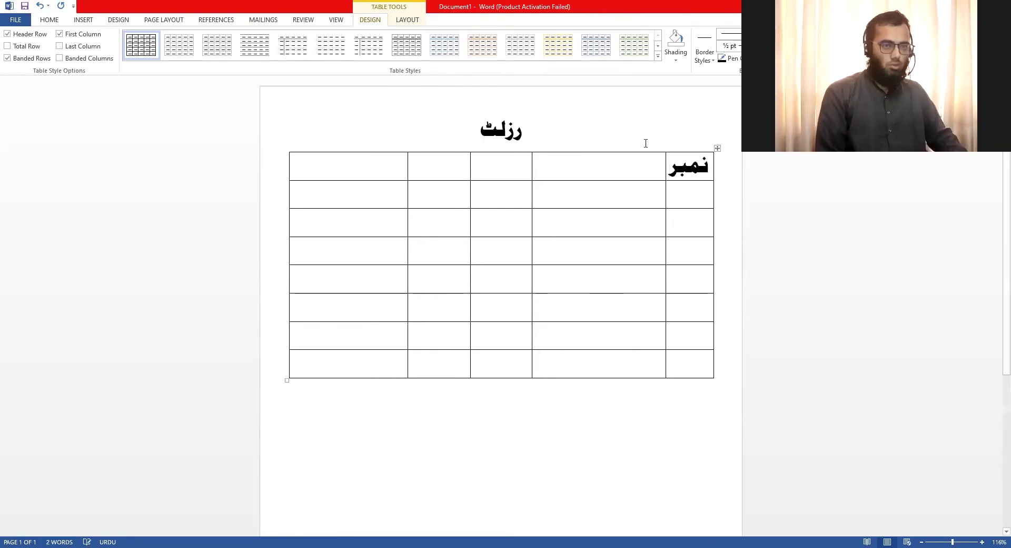
left_click_drag(646, 163, 282, 371)
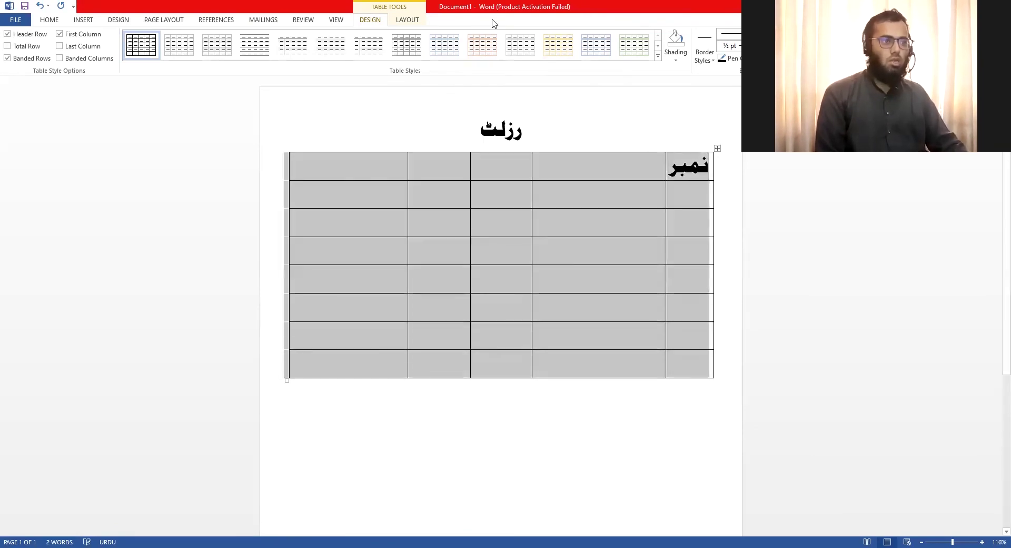
left_click(407, 20)
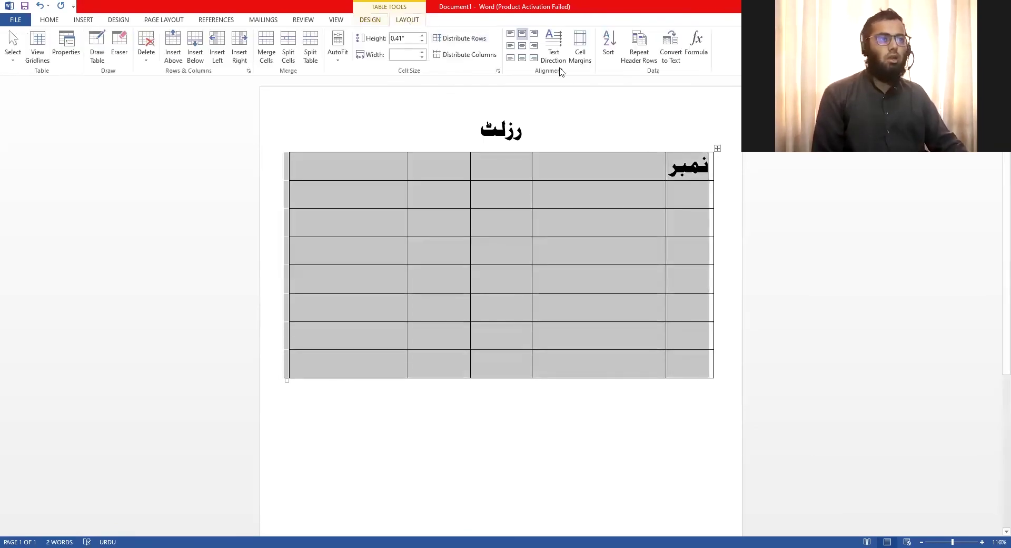
left_click(522, 47)
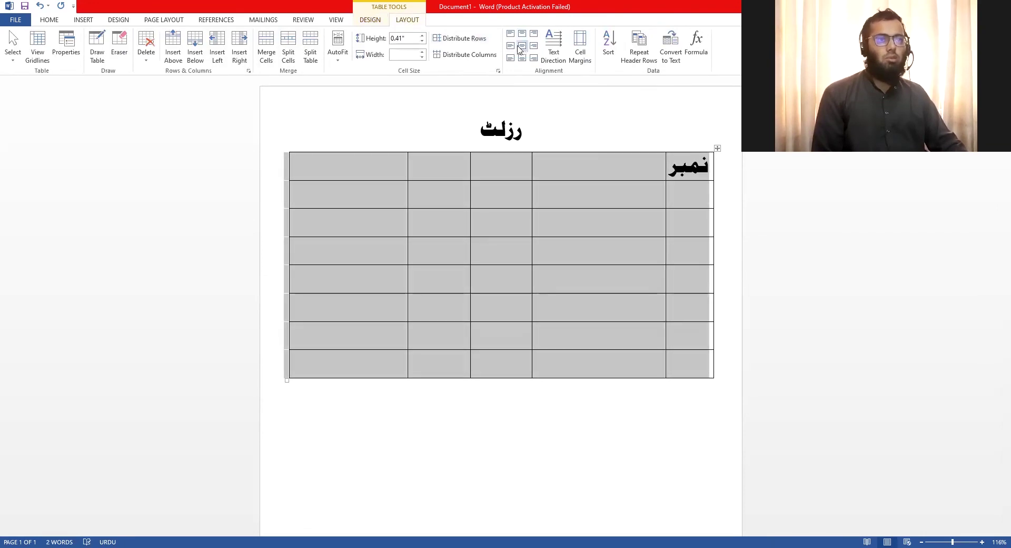
left_click(358, 21)
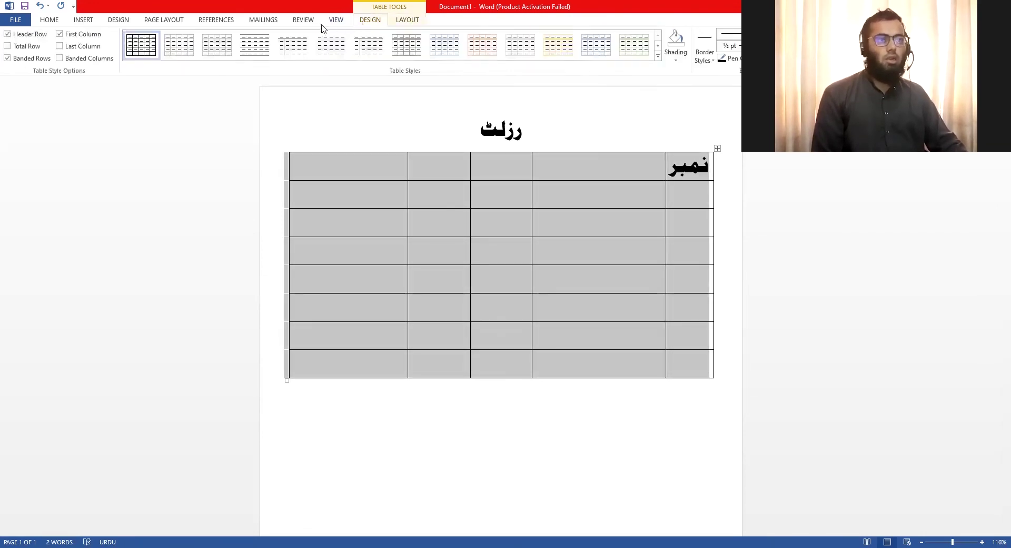
left_click(47, 22)
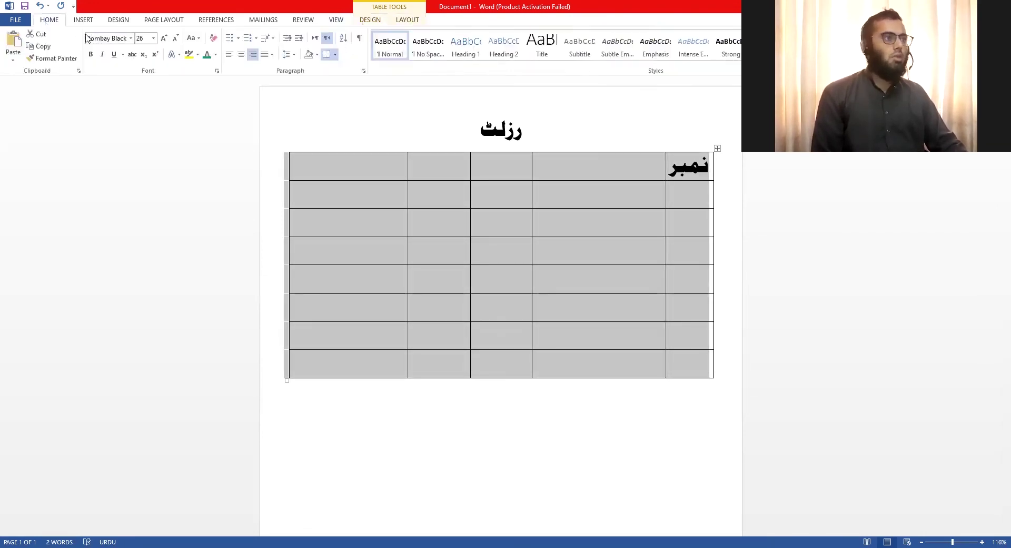
left_click(130, 38)
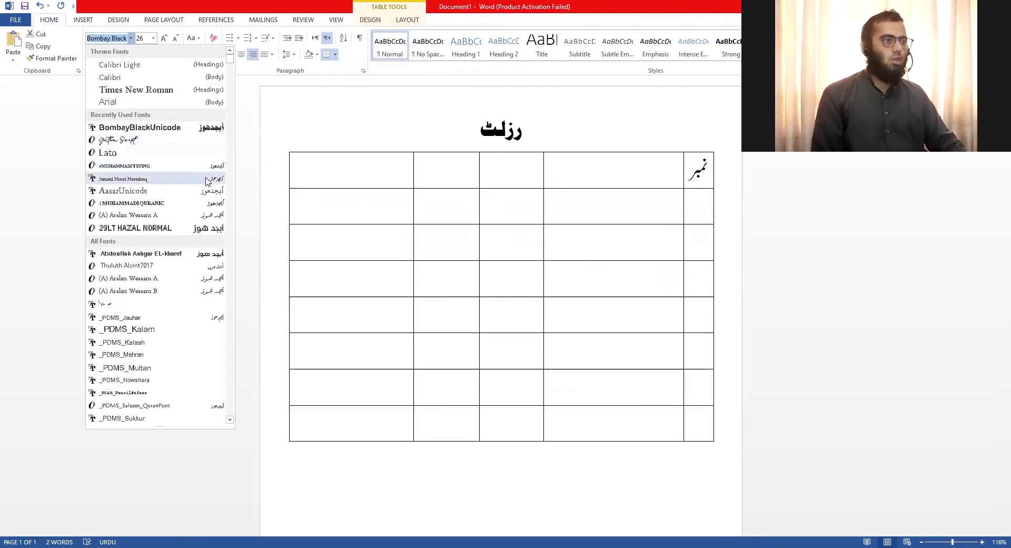
left_click(131, 174)
- Type نام and کل in the next header cells and select the نمبر column cells below
left_click(649, 169)
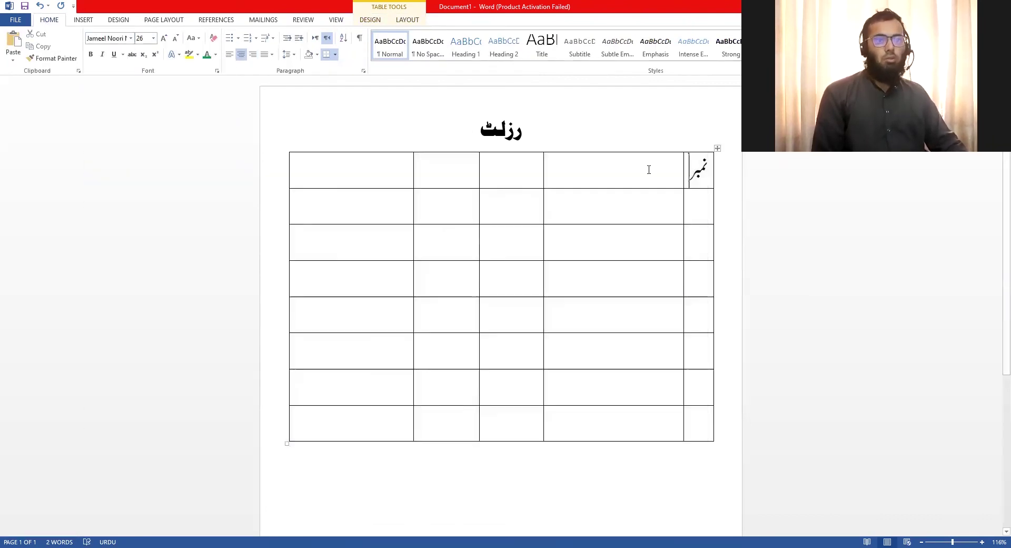
type("نام")
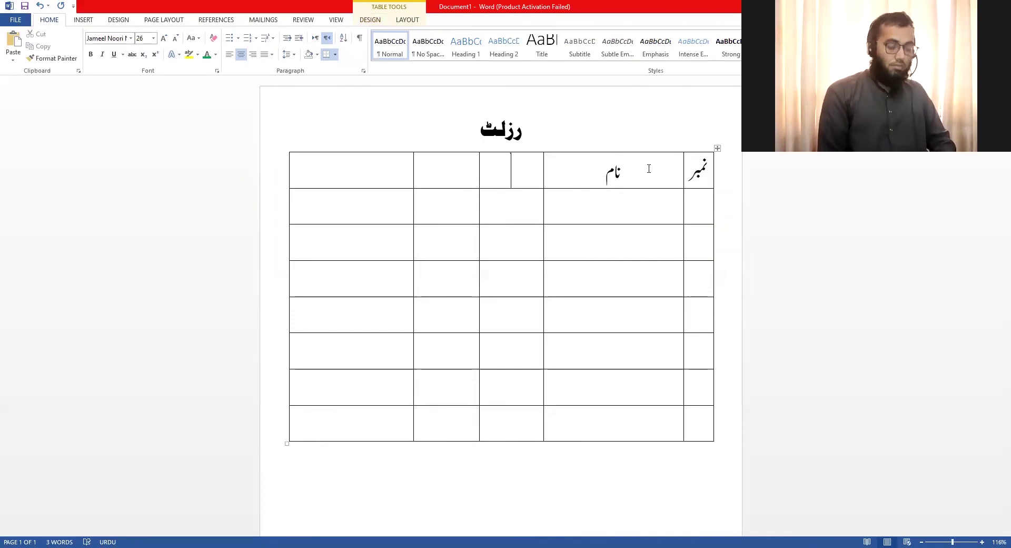
type("کل")
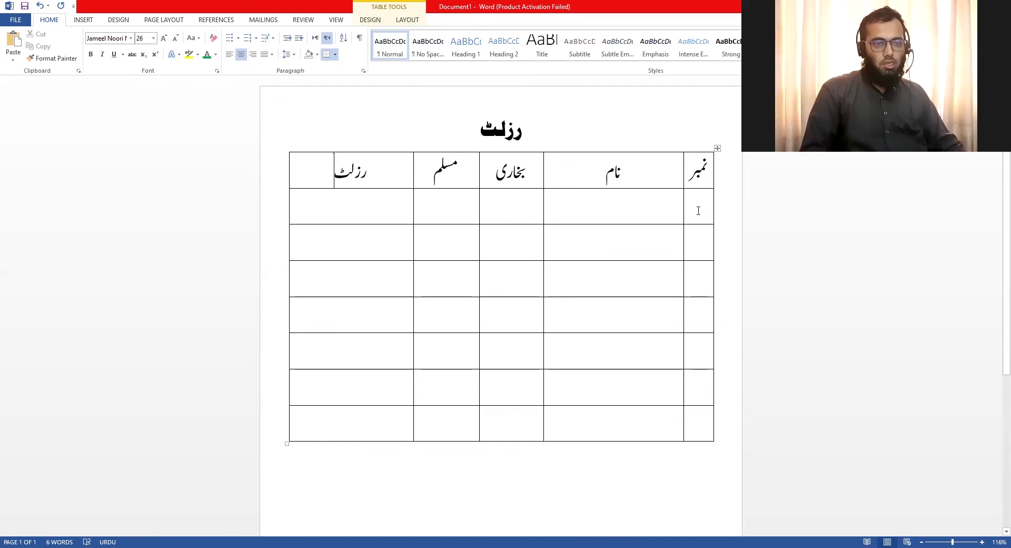
left_click_drag(699, 211, 705, 445)
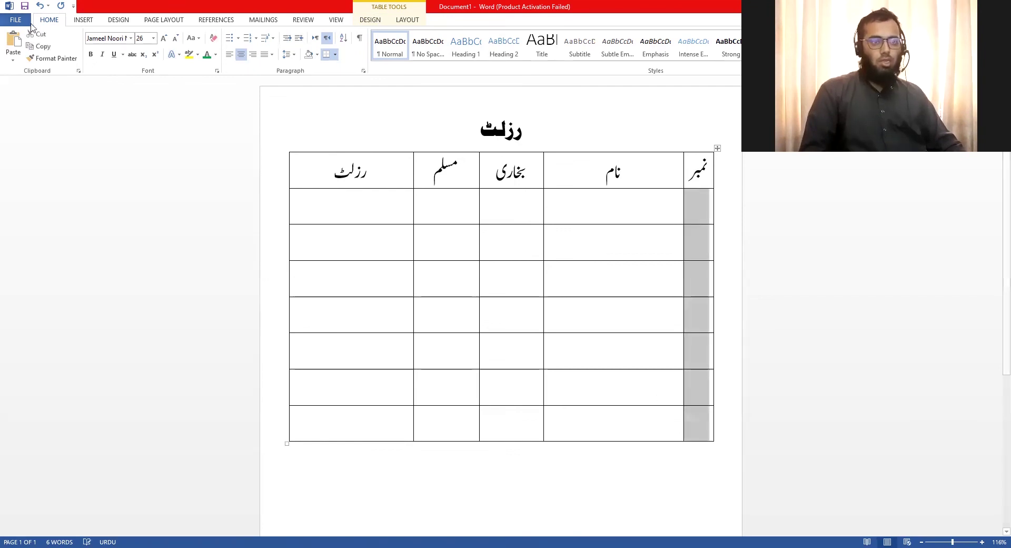
- Number the نمبر column cells 1 to 7 using a plain 1, 2, 3 format
left_click(246, 39)
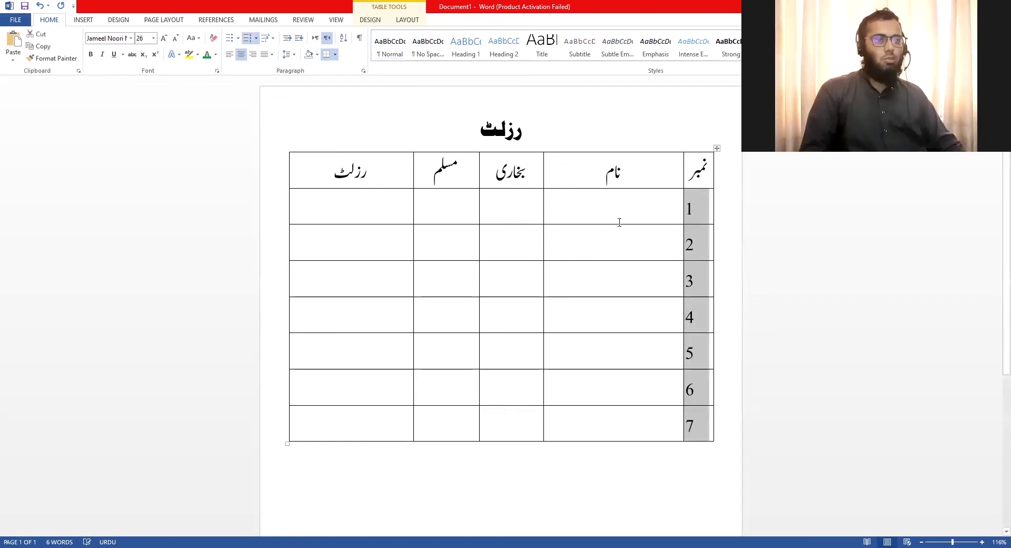
left_click(233, 21)
left_click(255, 21)
left_click(161, 21)
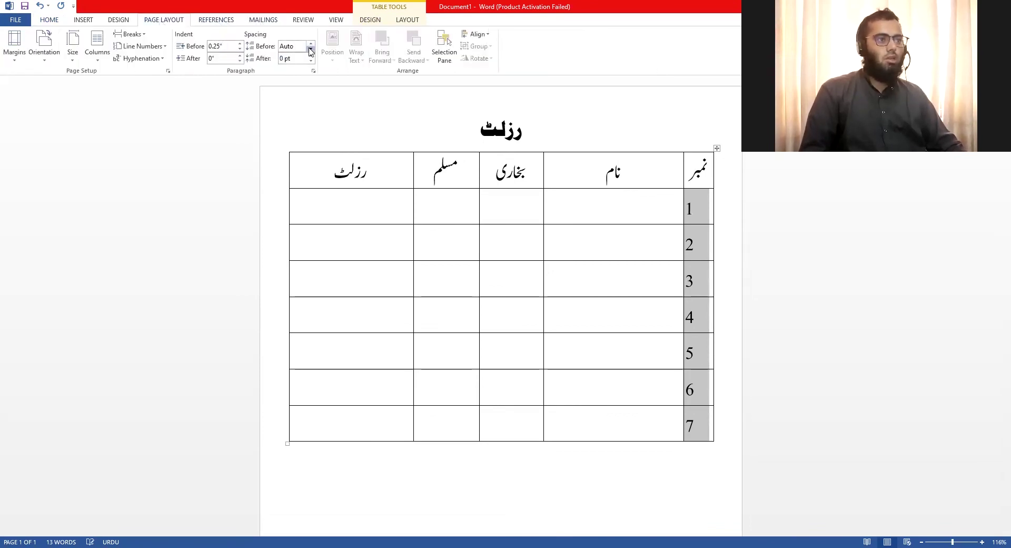
left_click(238, 50)
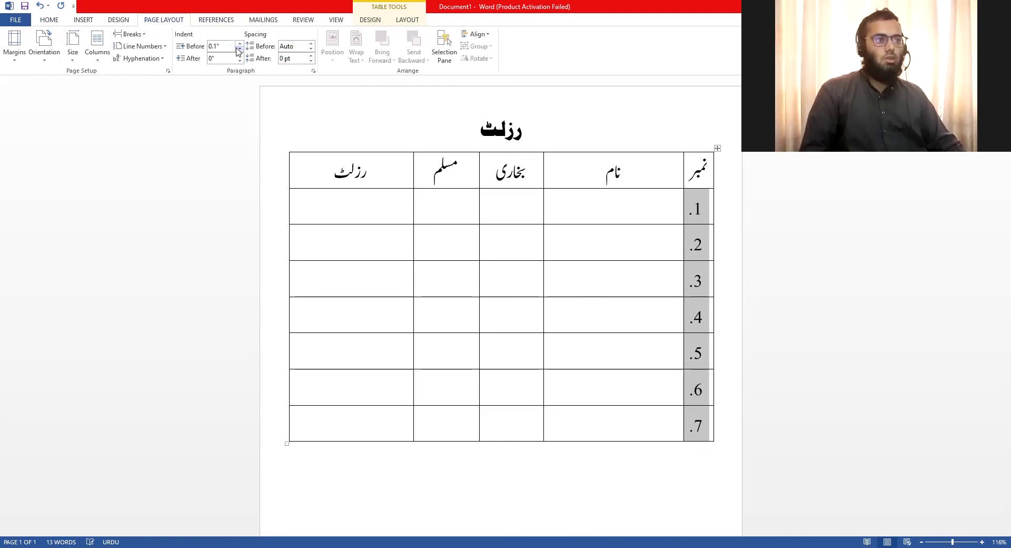
left_click(52, 20)
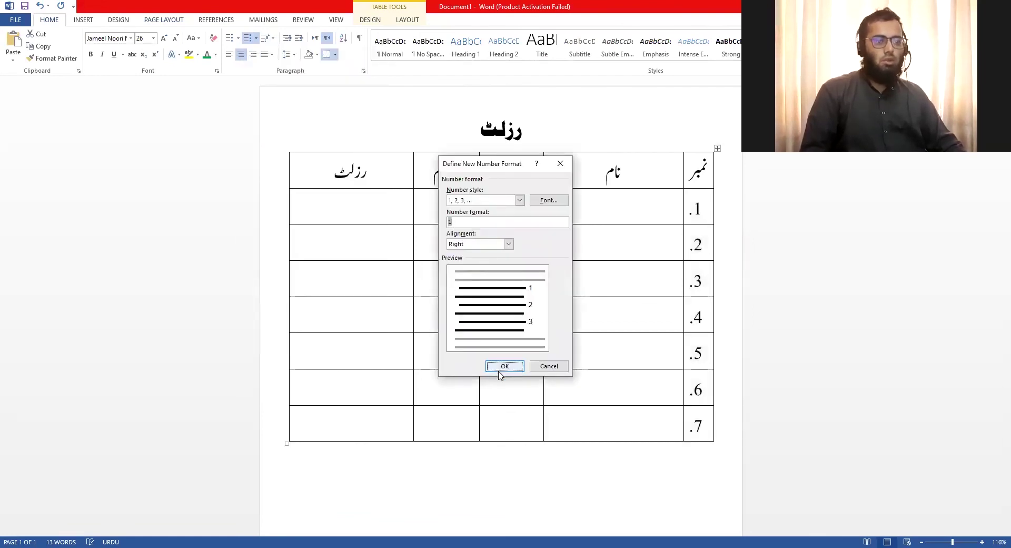
left_click(503, 367)
- Reduce the numbers' Indent Before to 0, then move to row 1's نام cell
left_click(216, 19)
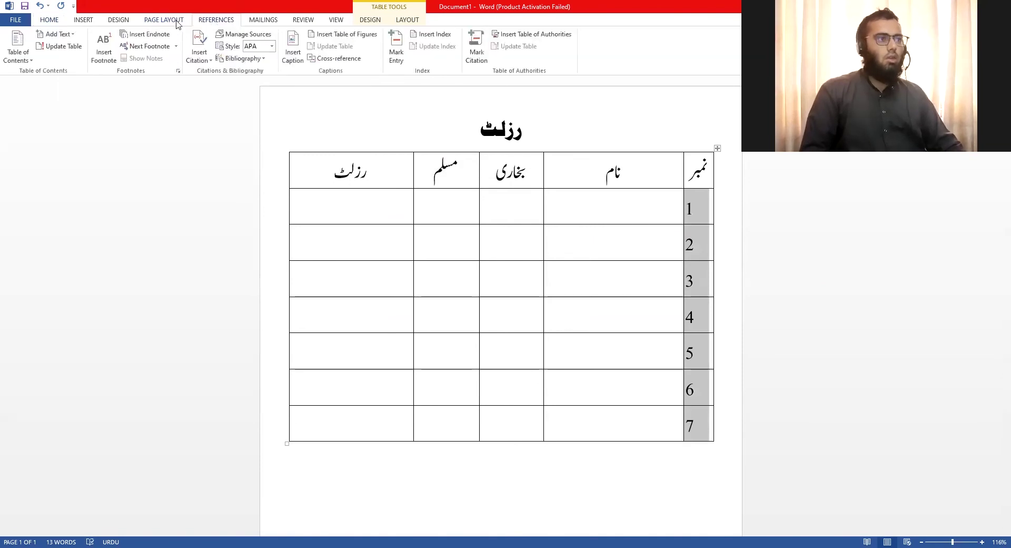
left_click(144, 21)
left_click(240, 49)
left_click(240, 49)
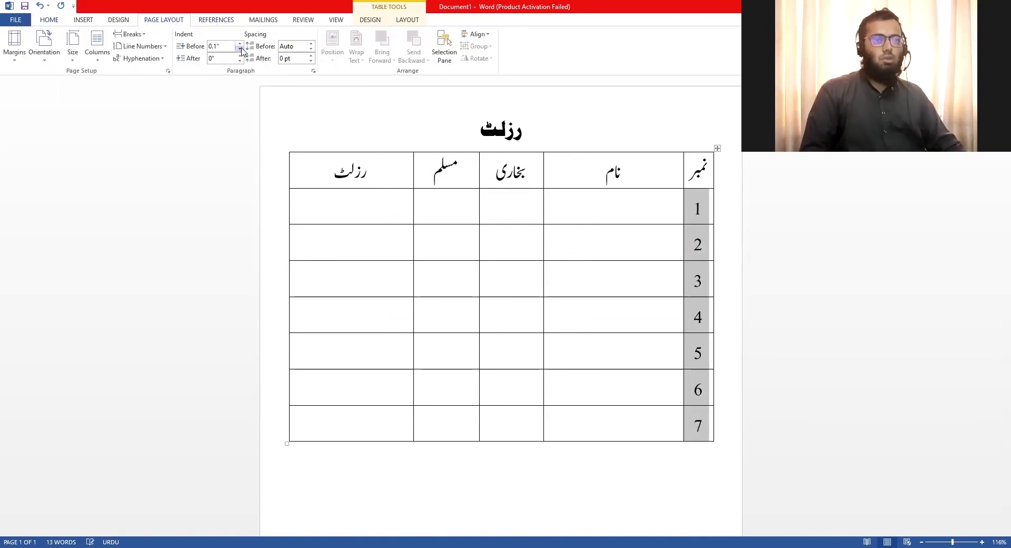
left_click(657, 210)
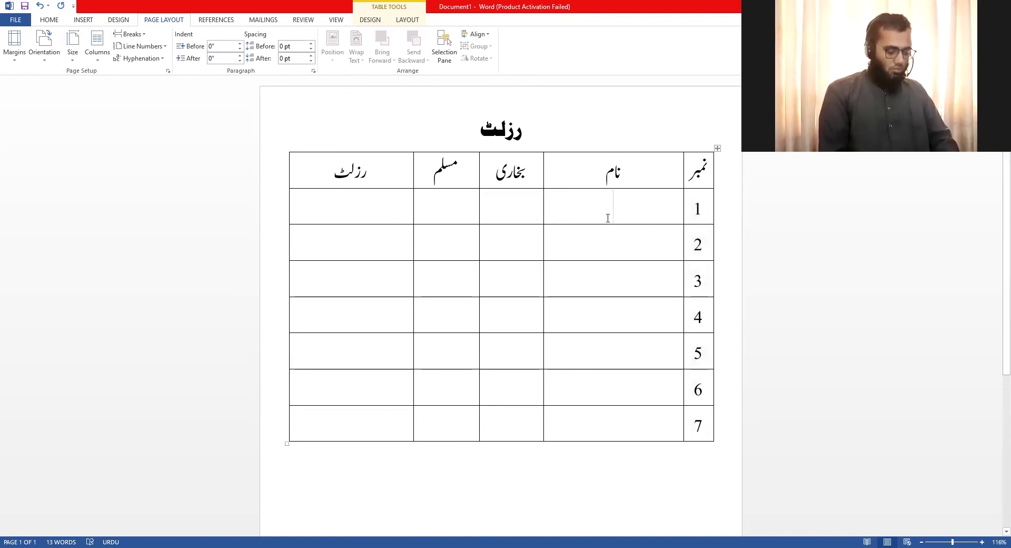
- Fill row 1 with the student's name, 45 under بخاری, 62 under مسلم and a figure under رزلٹ
type("جہانزیب")
left_click(502, 206)
type("45")
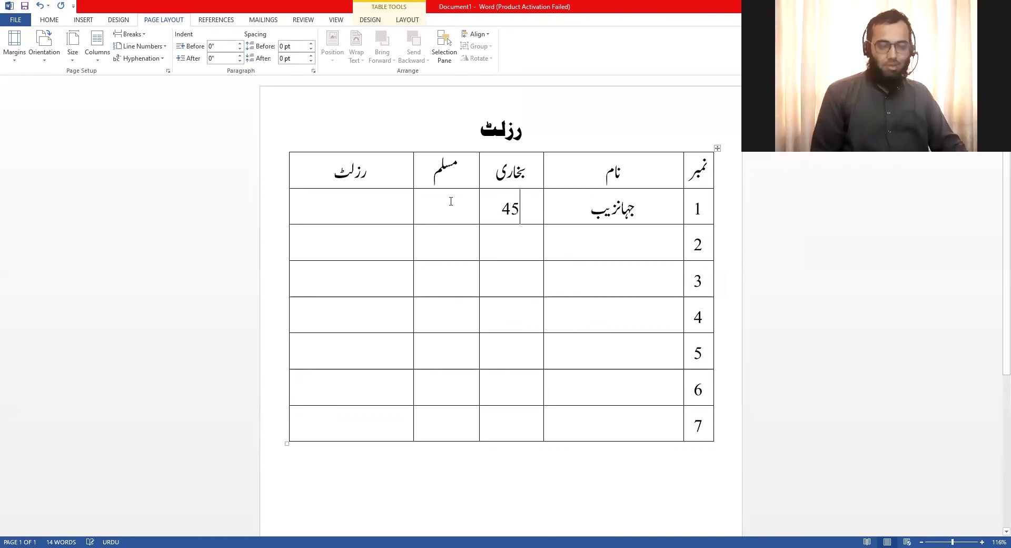
left_click(446, 208)
type("62")
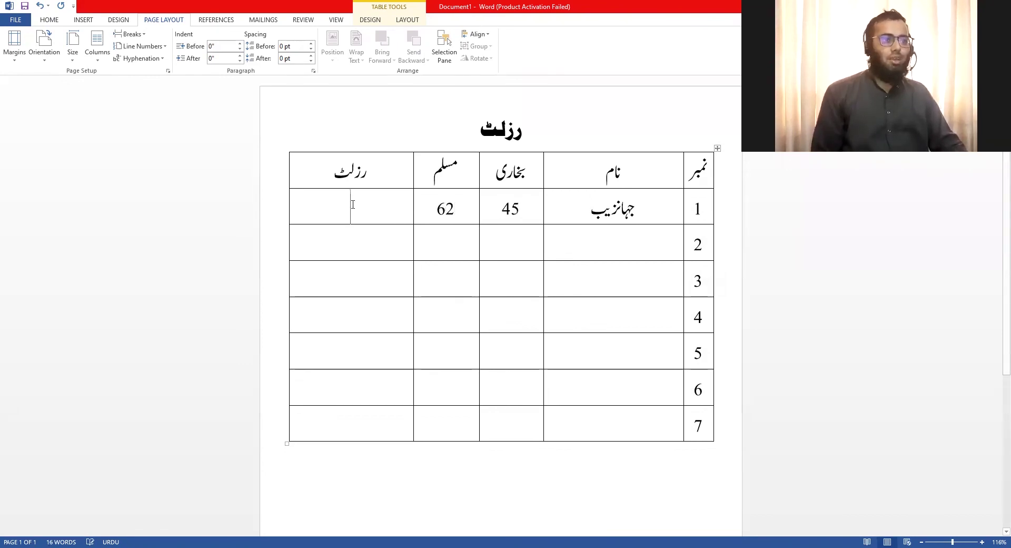
left_click(351, 222)
type("66554545")
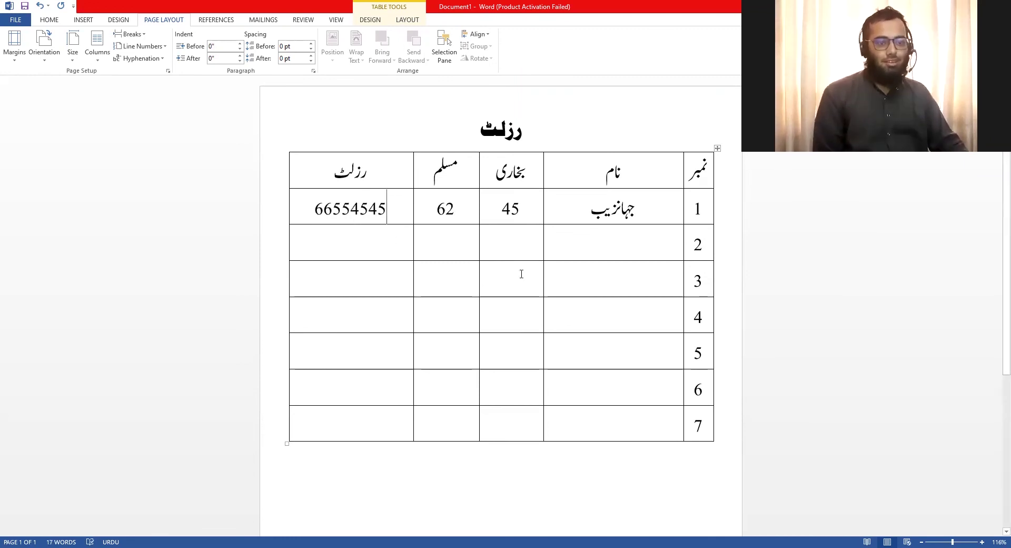